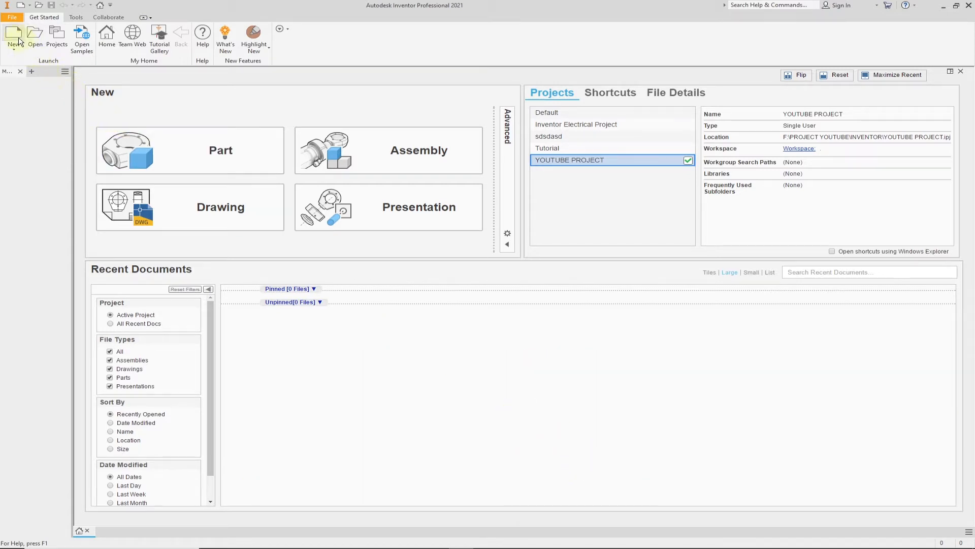
# Create a new part file from the metric Standard (mm).ipt template.
pyautogui.click(13, 34)
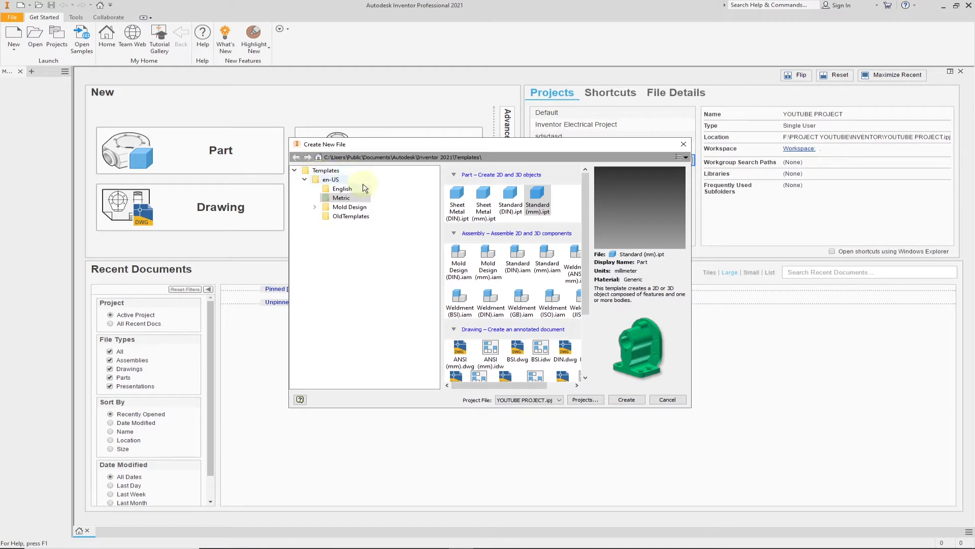
pyautogui.click(344, 191)
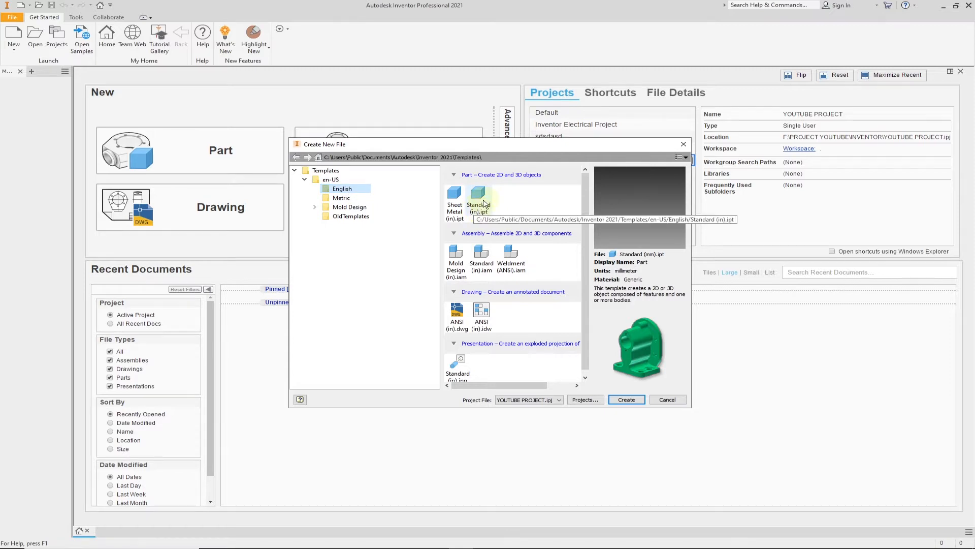
pyautogui.click(348, 199)
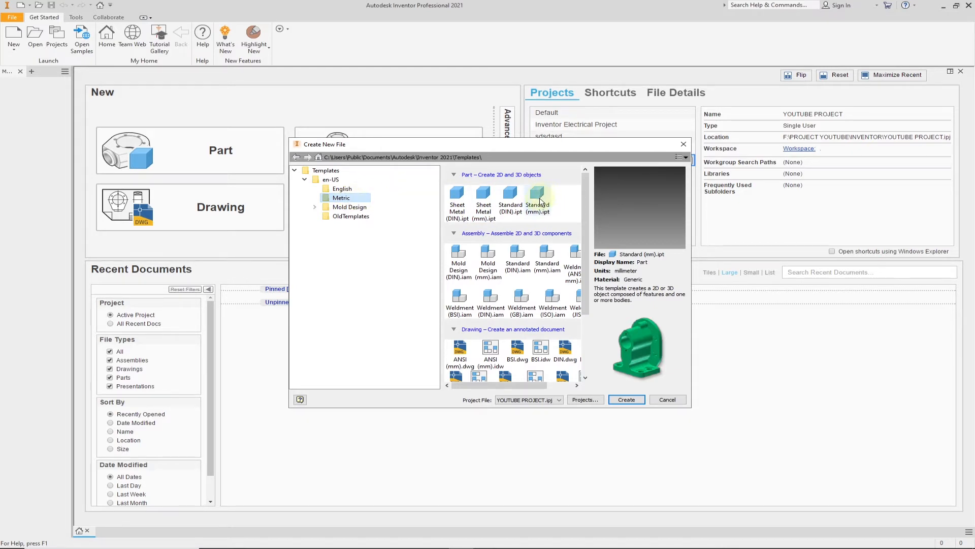
pyautogui.click(540, 201)
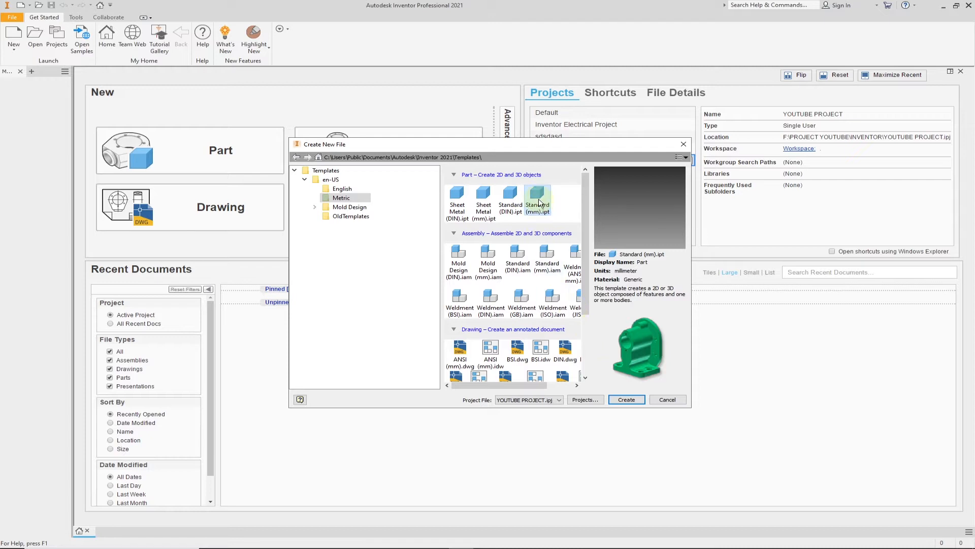
pyautogui.click(626, 401)
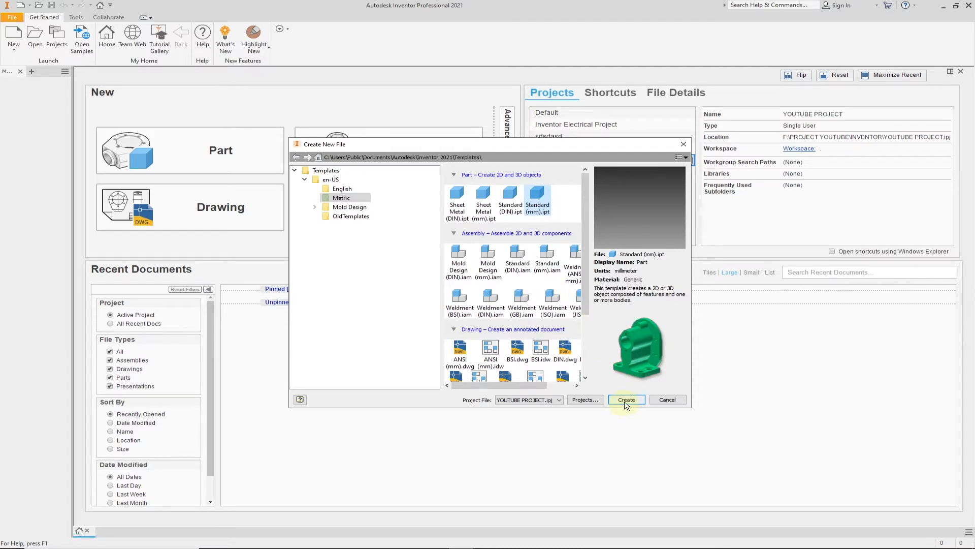
pyautogui.click(626, 401)
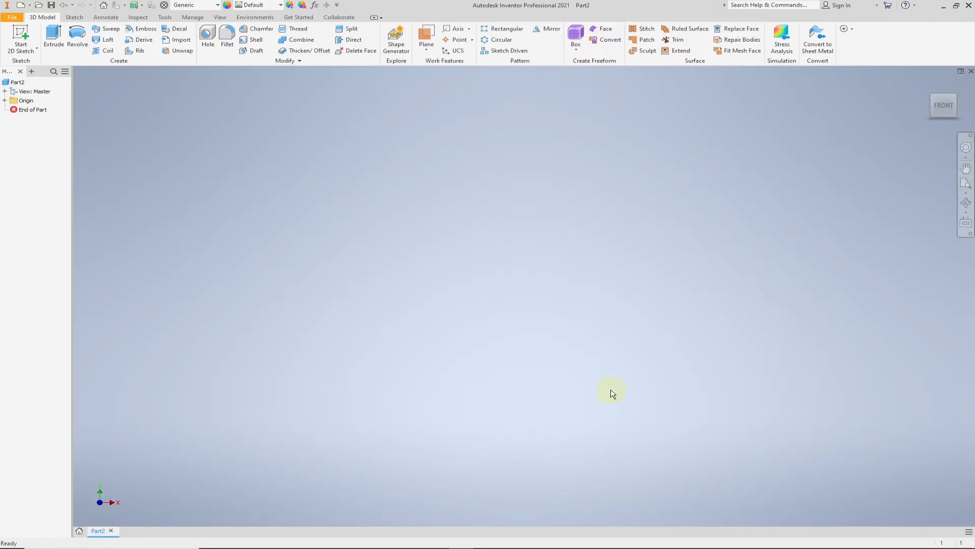
# Start a 2D sketch on the XY plane of the new part.
pyautogui.click(24, 37)
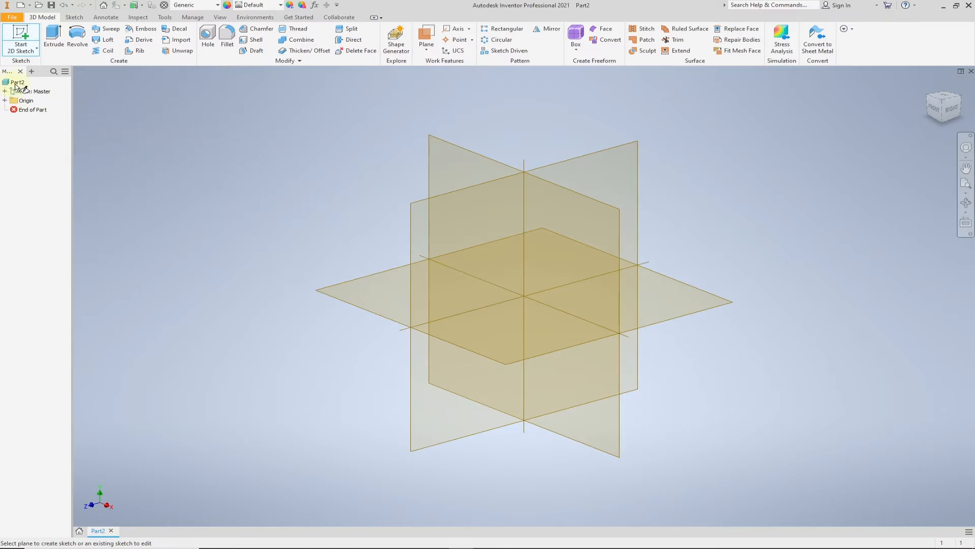
pyautogui.click(5, 101)
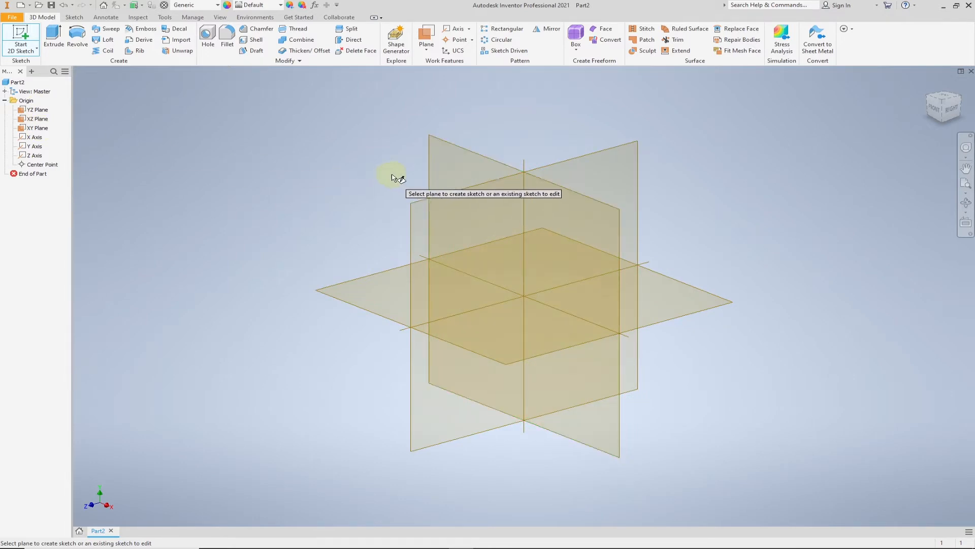
pyautogui.click(453, 158)
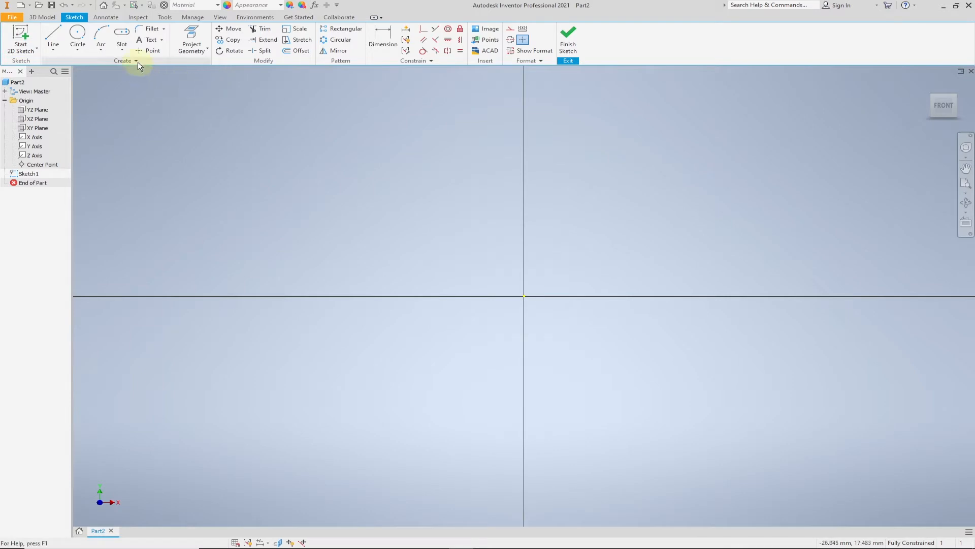
# Sketch a two-point rectangle about 19 mm wide and 15 mm high, with its lower-left corner on the origin.
pyautogui.click(122, 50)
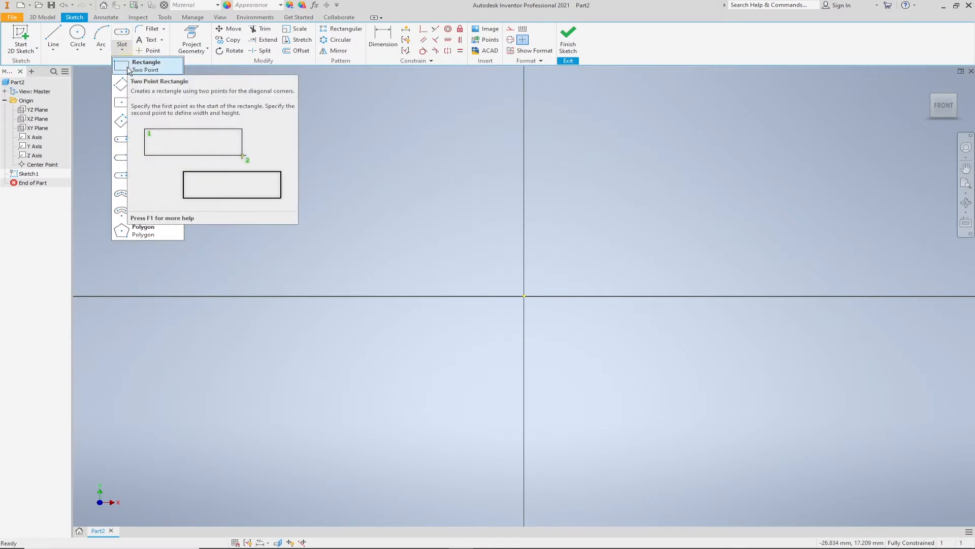
pyautogui.click(128, 66)
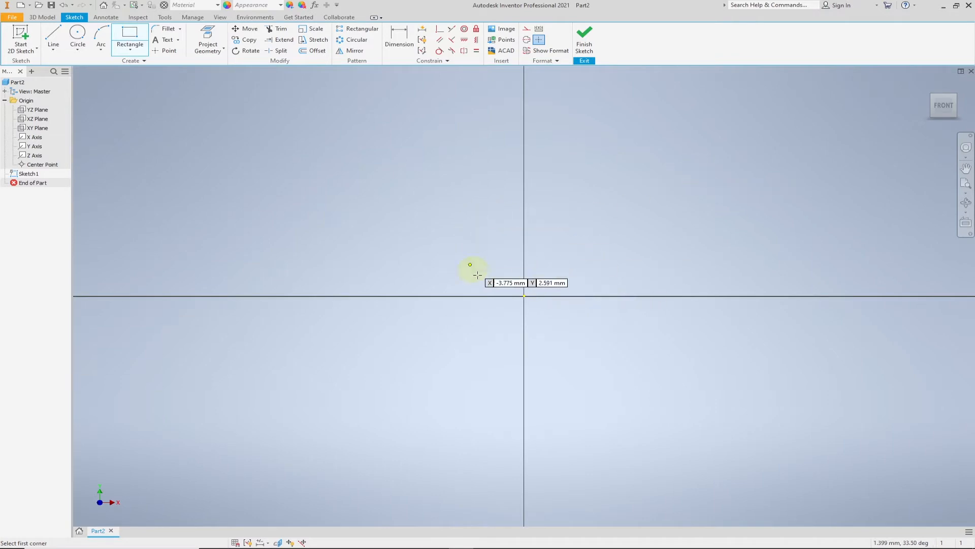
pyautogui.click(524, 295)
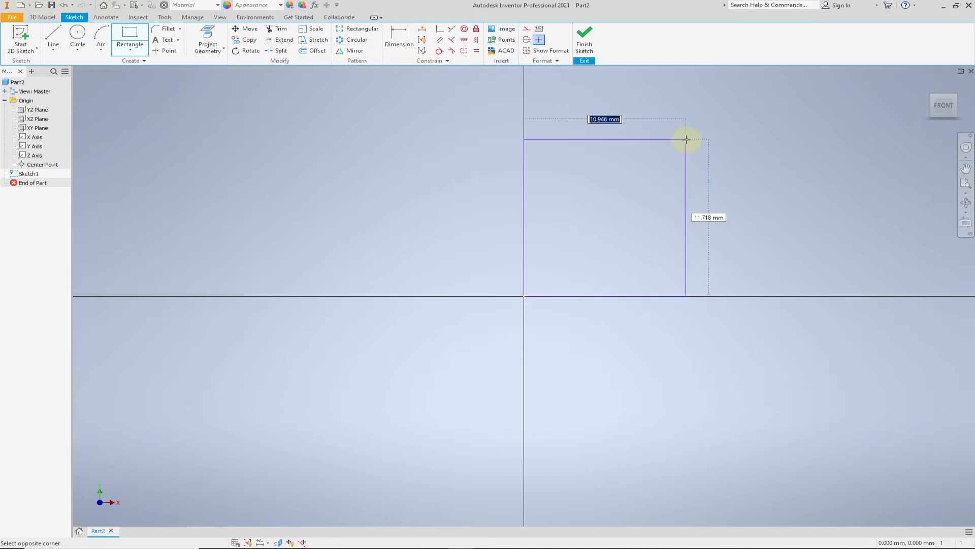
pyautogui.click(812, 98)
pyautogui.moveTo(742, 170); pyautogui.dragTo(601, 228, button='middle')
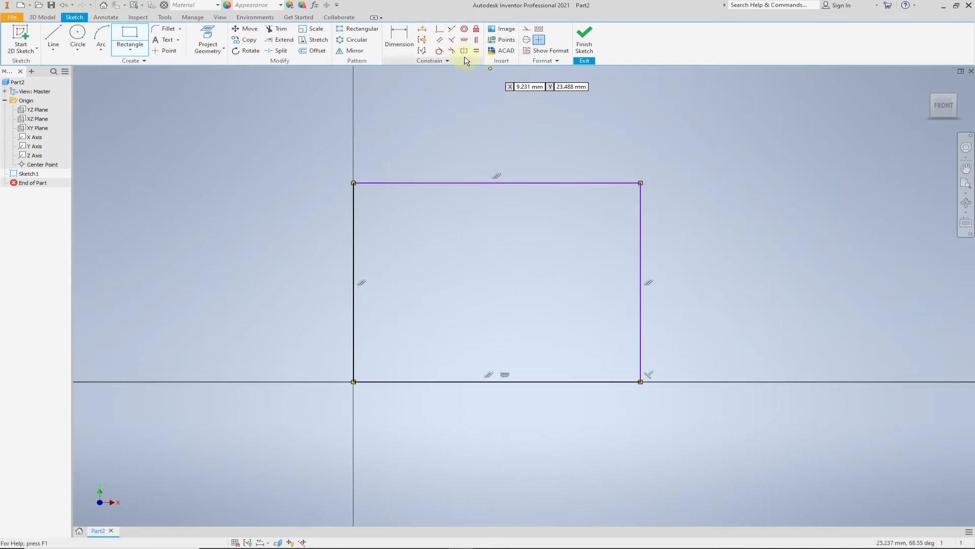
# Dimension the rectangle's left edge and set its height to 160 mm.
pyautogui.click(399, 34)
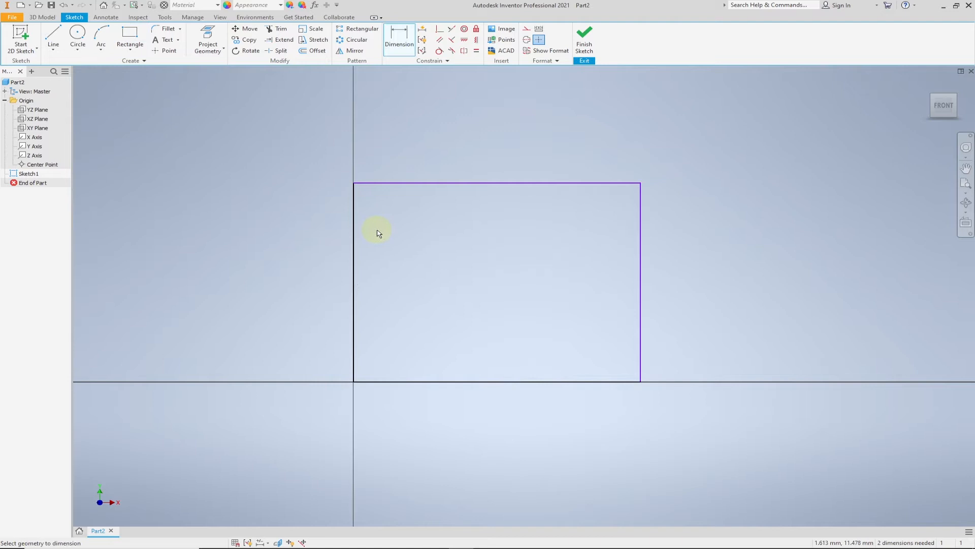
pyautogui.click(354, 244)
pyautogui.click(286, 264)
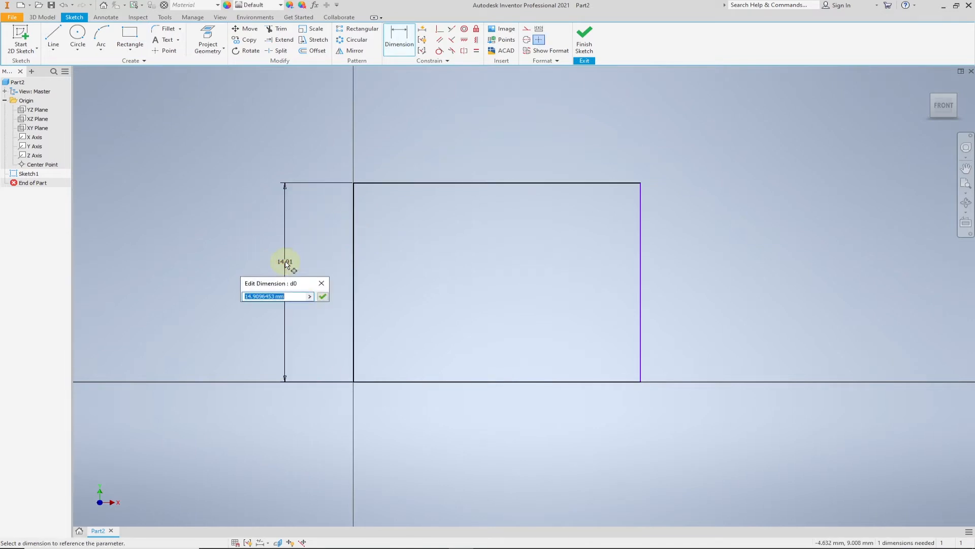
pyautogui.press('Return')
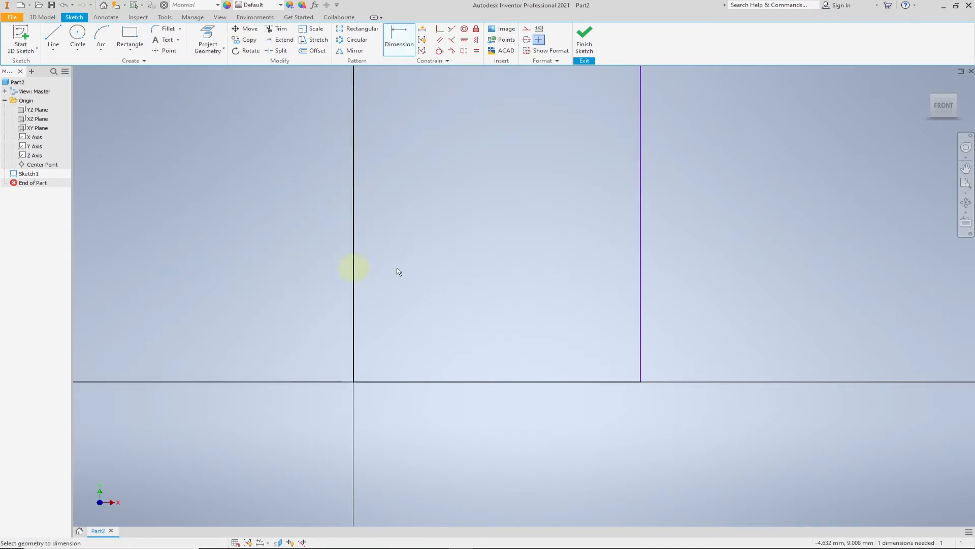
# Dimension the rectangle's top edge and set its width to 120 mm.
pyautogui.scroll(-8, 464, 270)
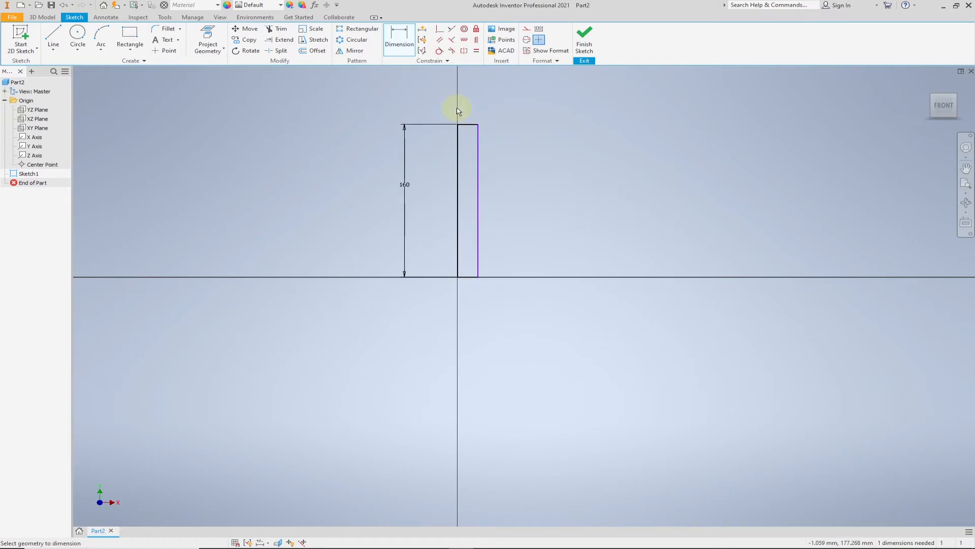
pyautogui.scroll(6, 458, 111)
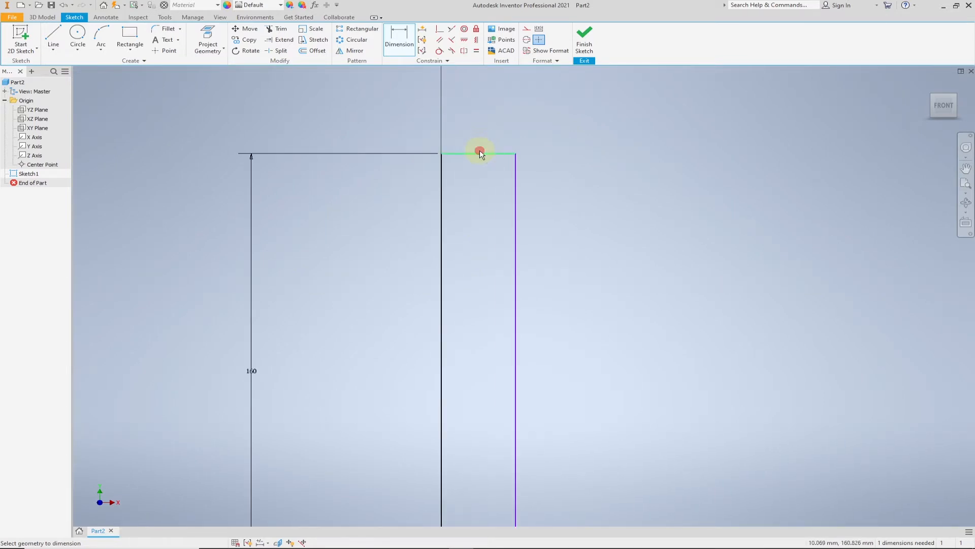
pyautogui.click(481, 154)
pyautogui.click(480, 128)
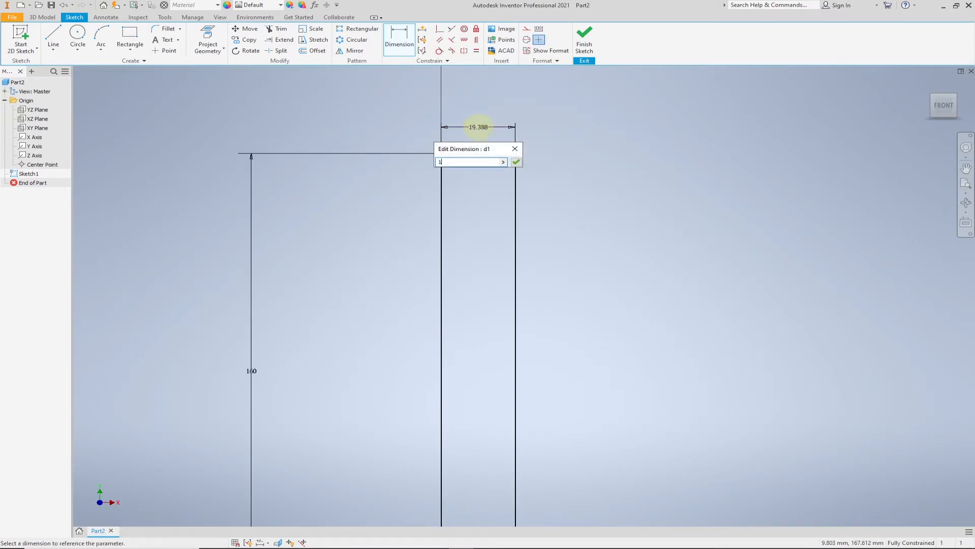
pyautogui.write('120')
pyautogui.press('Return')
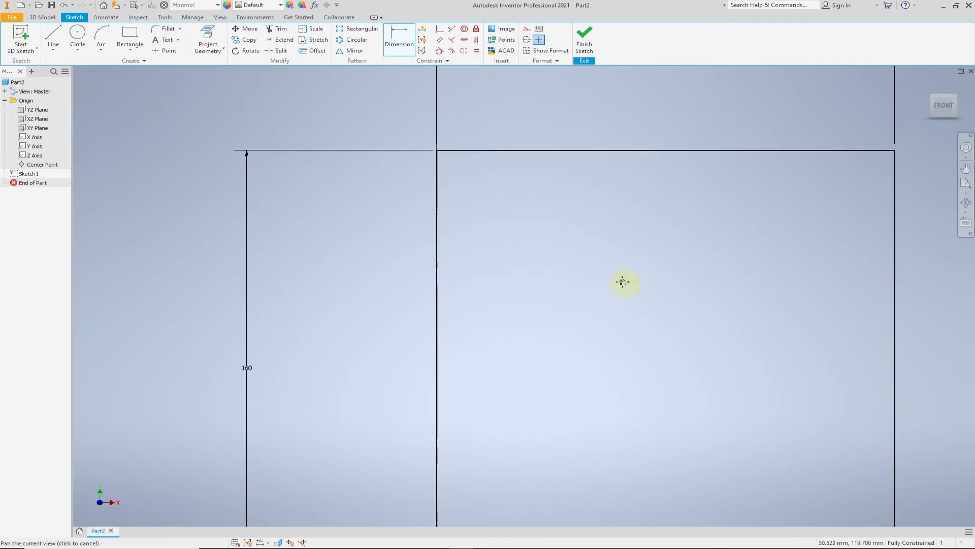
# Draw two concentric circles with diameters of 50 mm and 30 mm near the rectangle's upper-right corner.
pyautogui.moveTo(623, 281); pyautogui.dragTo(497, 203, button='middle')
pyautogui.scroll(3, 498, 231)
pyautogui.scroll(-3, 500, 231)
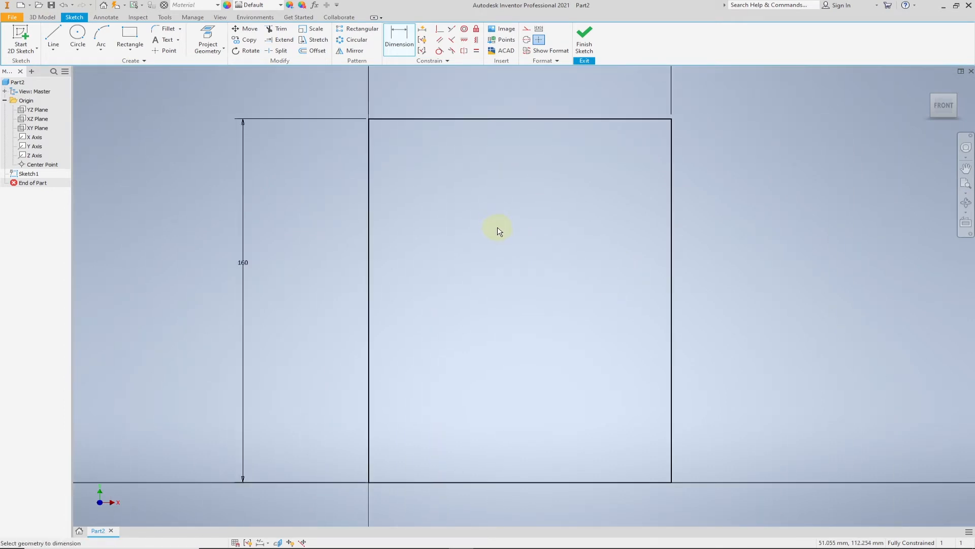
pyautogui.click(79, 37)
pyautogui.click(604, 166)
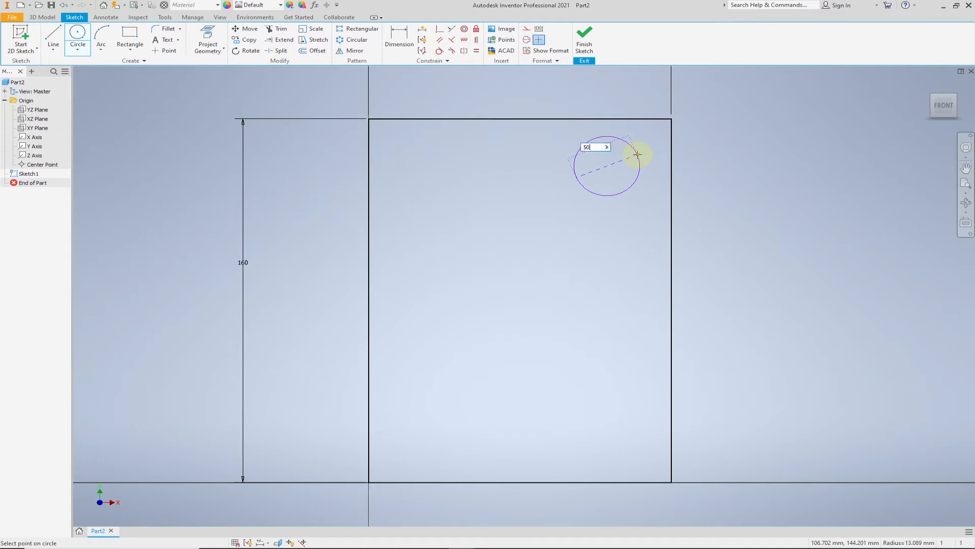
pyautogui.write('50')
pyautogui.press('Return')
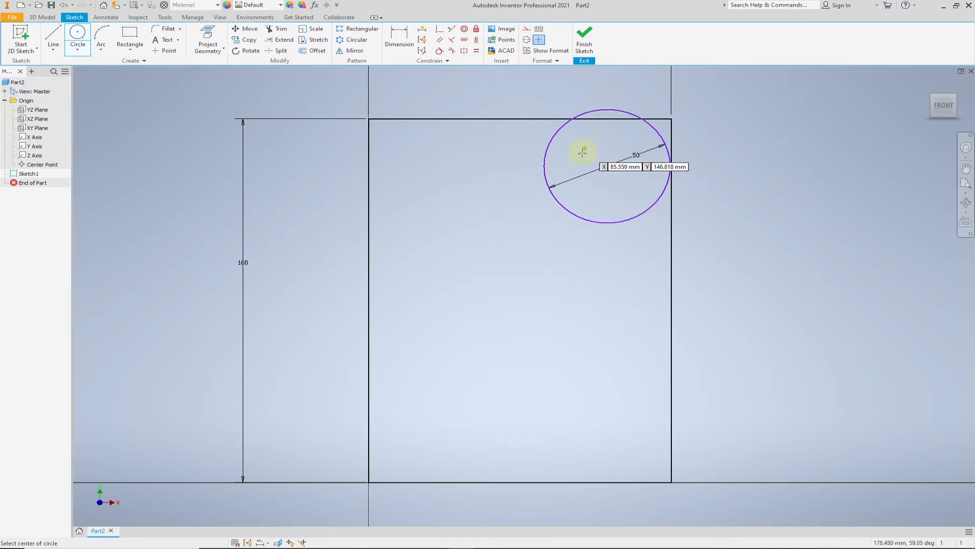
pyautogui.click(607, 165)
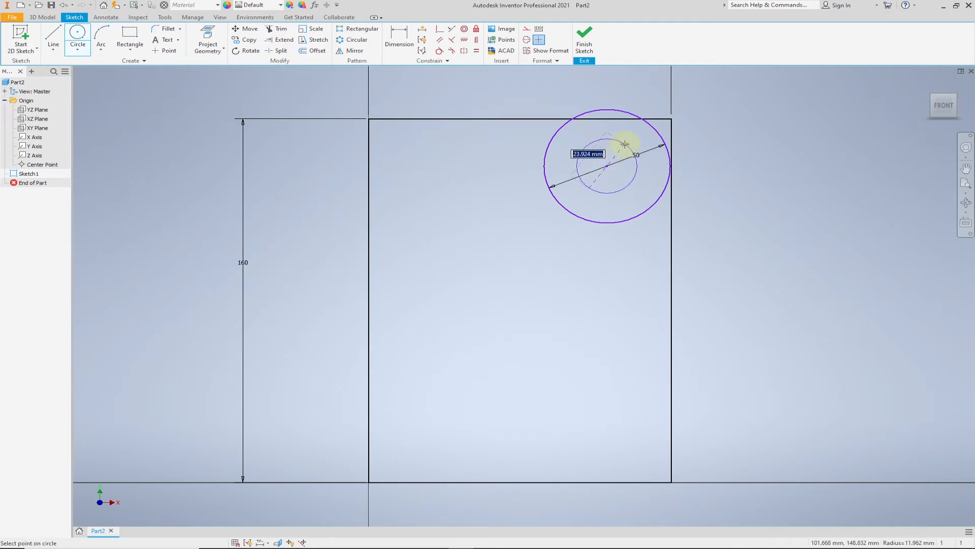
pyautogui.press('Return')
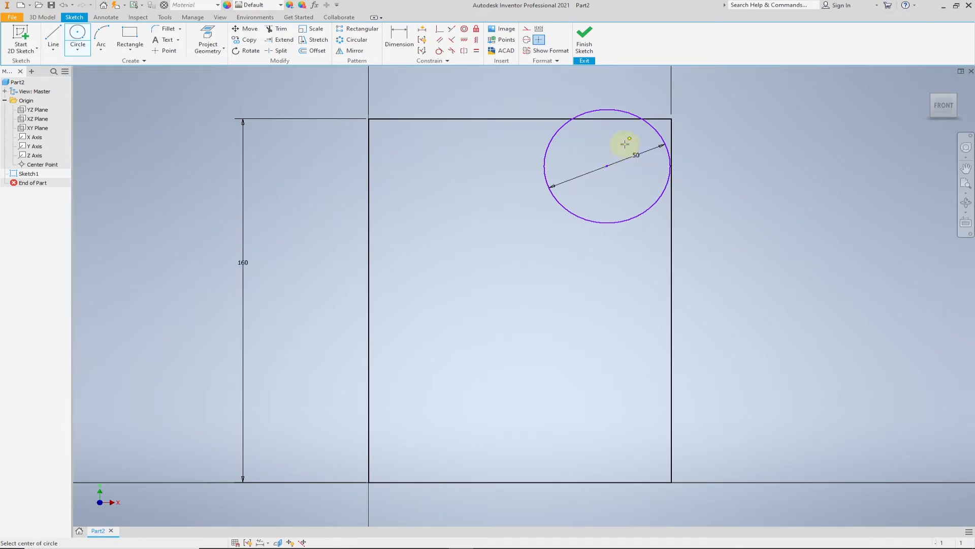
# Dimension the concentric circles' center 25 mm below the rectangle's top edge.
pyautogui.click(400, 38)
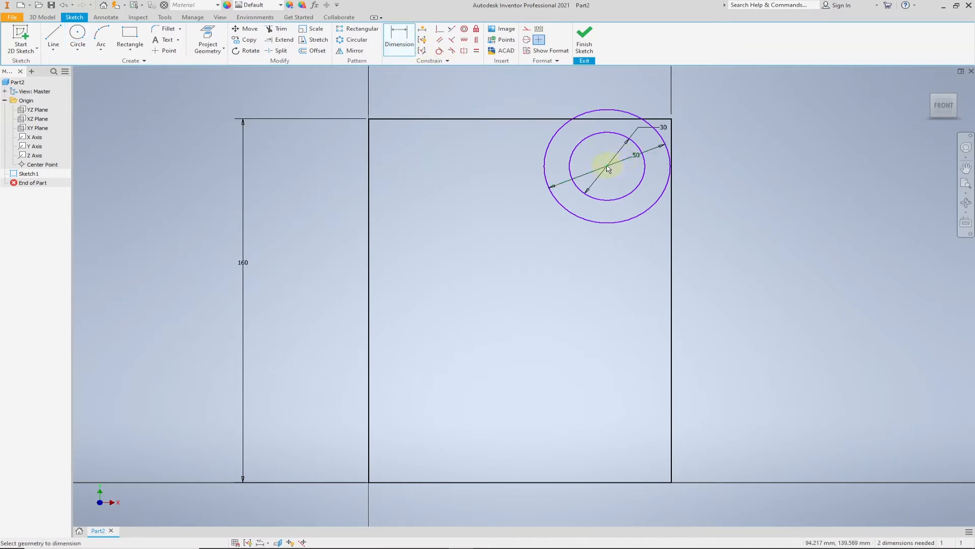
pyautogui.click(609, 120)
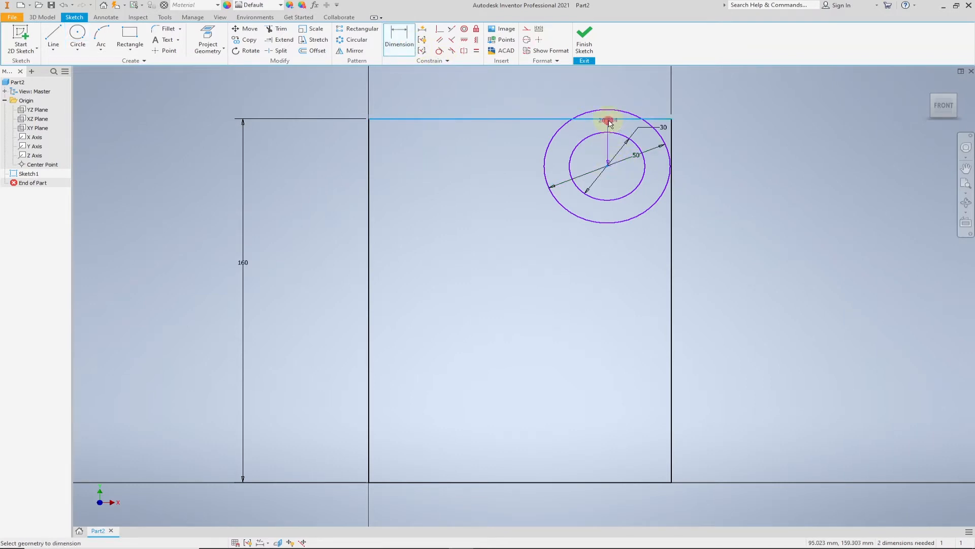
pyautogui.click(607, 166)
pyautogui.click(735, 139)
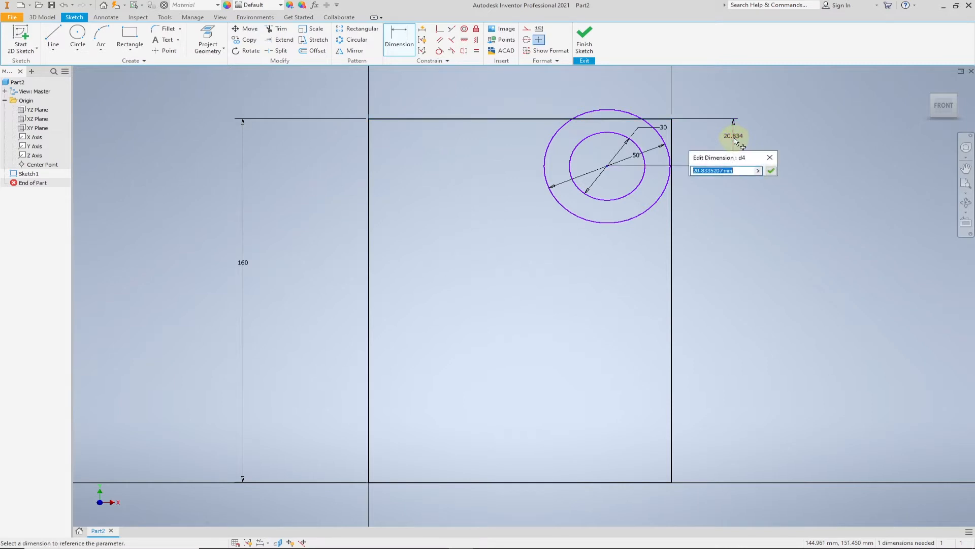
pyautogui.press('Return')
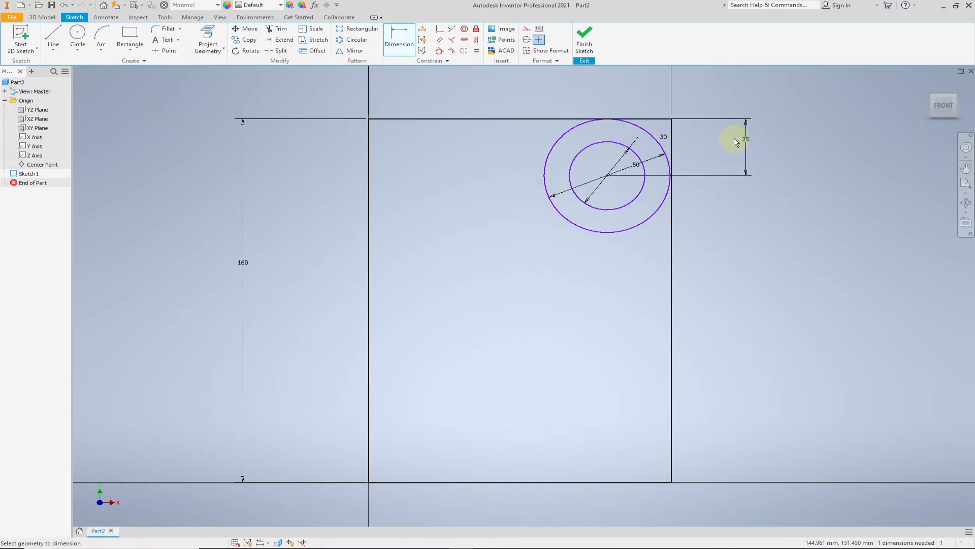
# Apply a tangent constraint between the 50 mm circle and the rectangle's right edge.
pyautogui.click(440, 52)
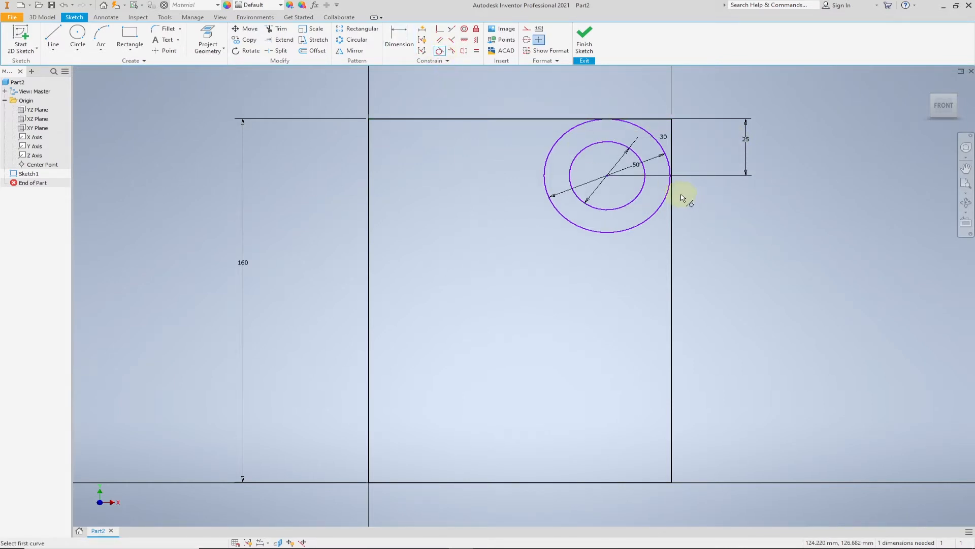
pyautogui.click(667, 193)
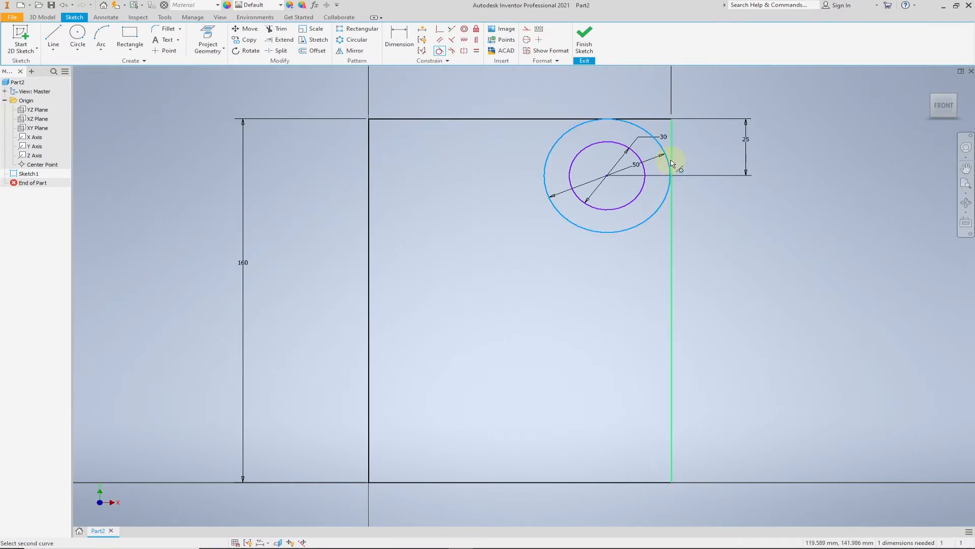
pyautogui.click(671, 164)
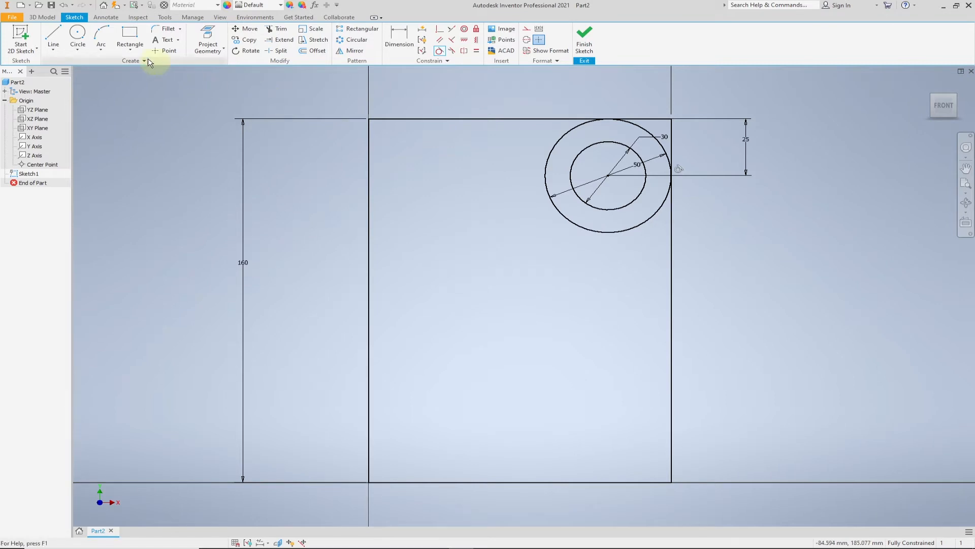
# Draw a circle with a 40 mm diameter near the rectangle's lower-right corner.
pyautogui.click(75, 35)
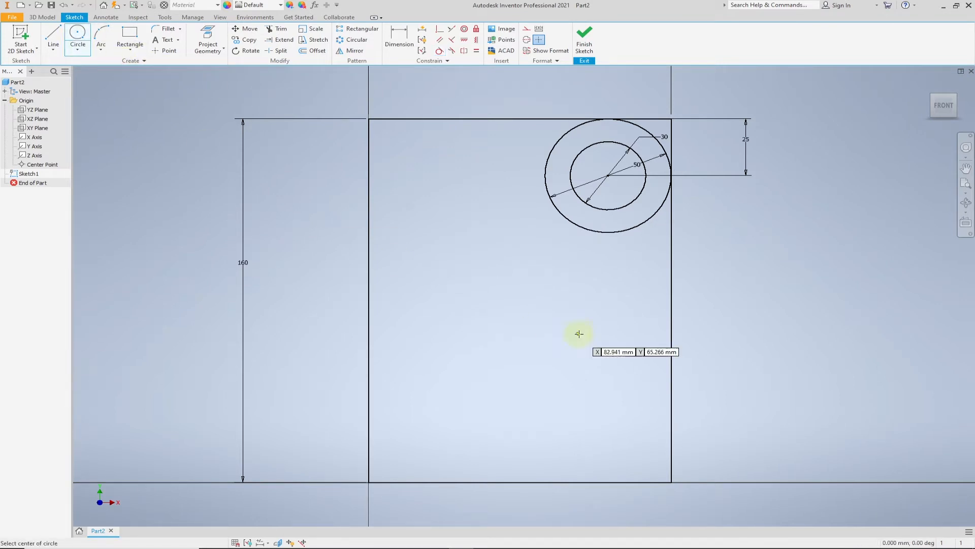
pyautogui.click(596, 417)
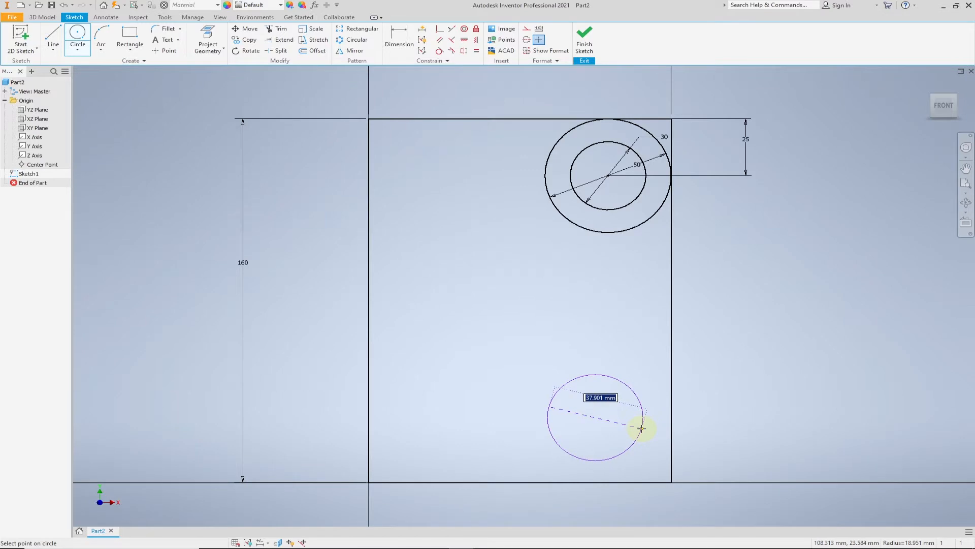
pyautogui.write('40')
pyautogui.press('Return')
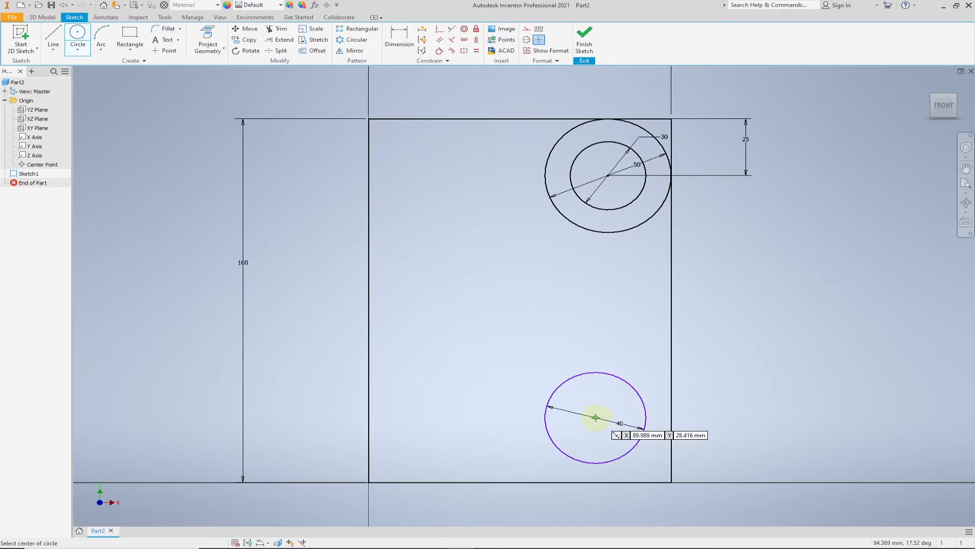
# Draw a 20 mm diameter circle concentric with the 40 mm circle near the rectangle's lower-right corner.
pyautogui.click(595, 416)
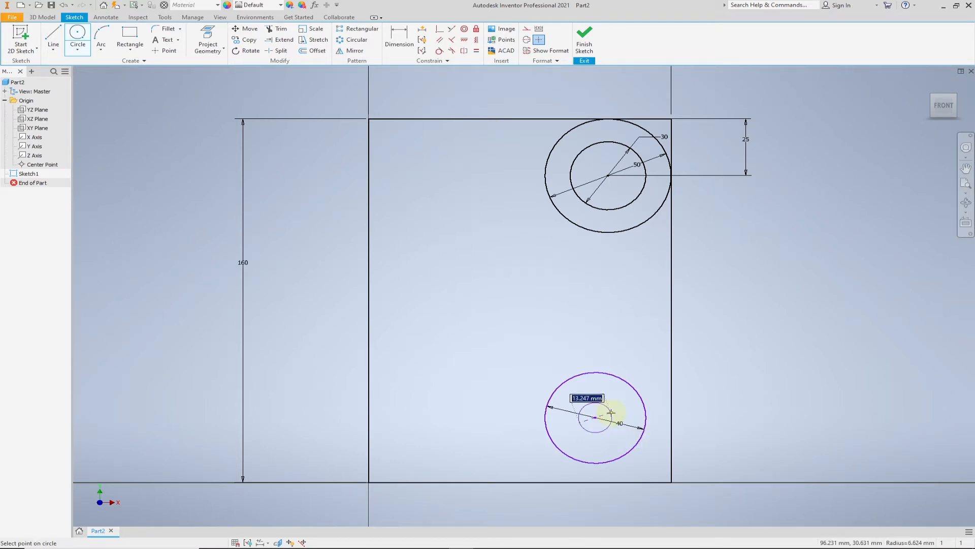
pyautogui.write('20')
pyautogui.press('Return')
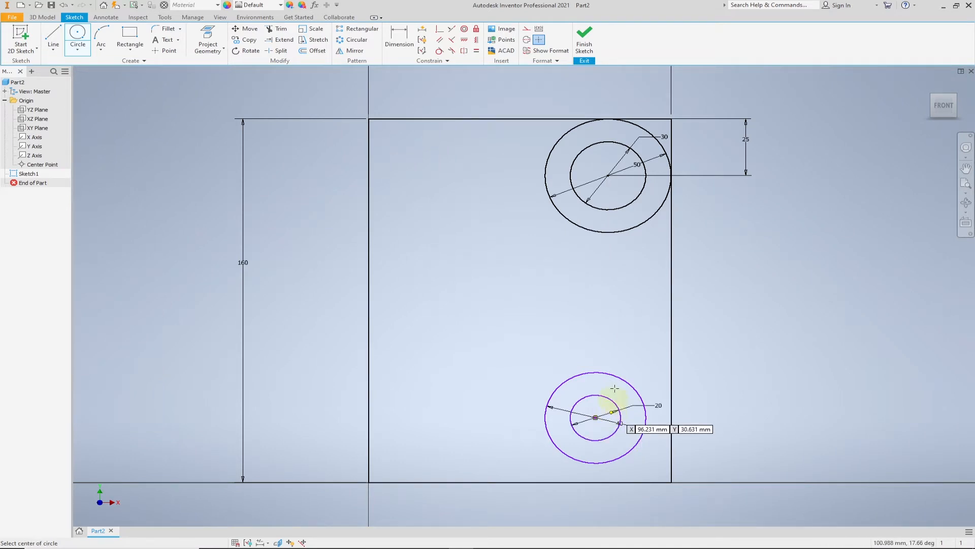
# Apply tangent constraints between the 40 mm circle and the rectangle's right and bottom edges.
pyautogui.click(440, 52)
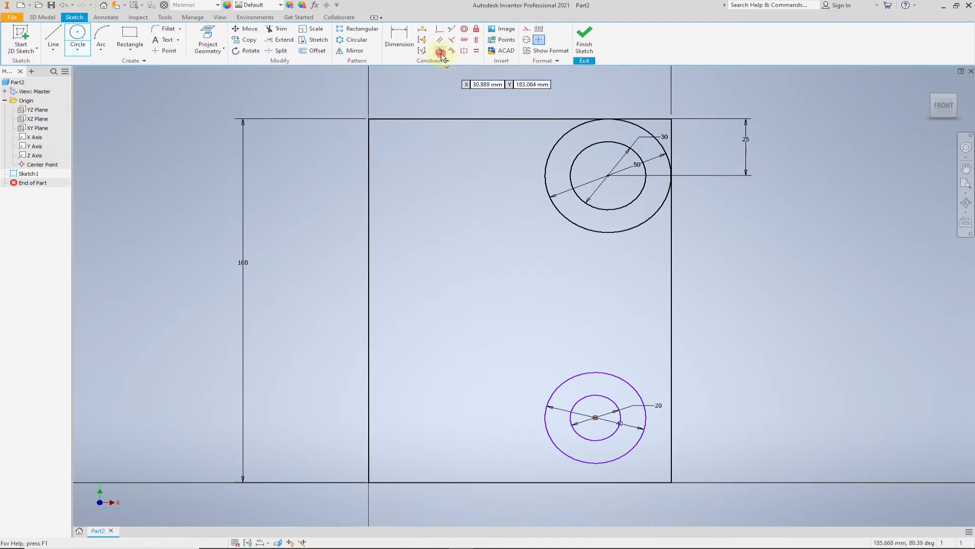
pyautogui.click(647, 420)
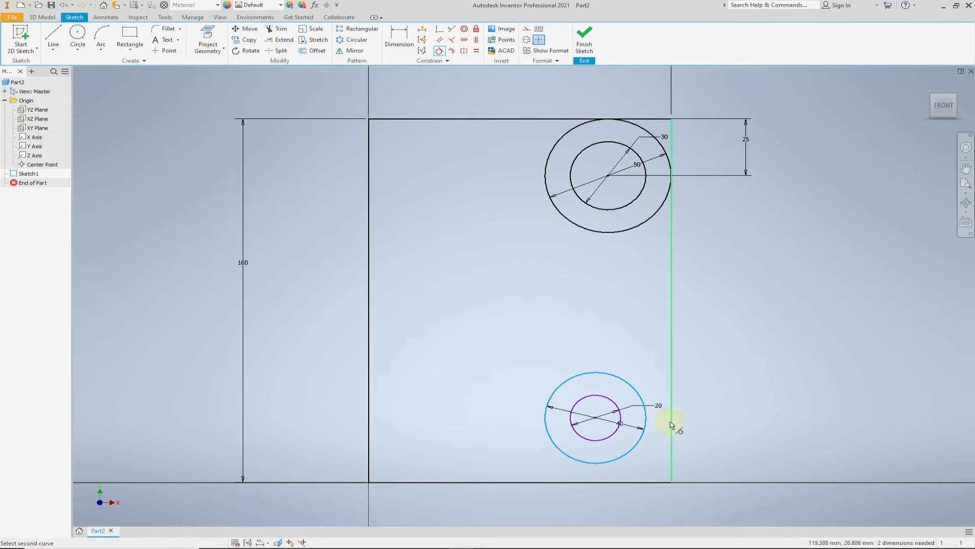
pyautogui.click(671, 424)
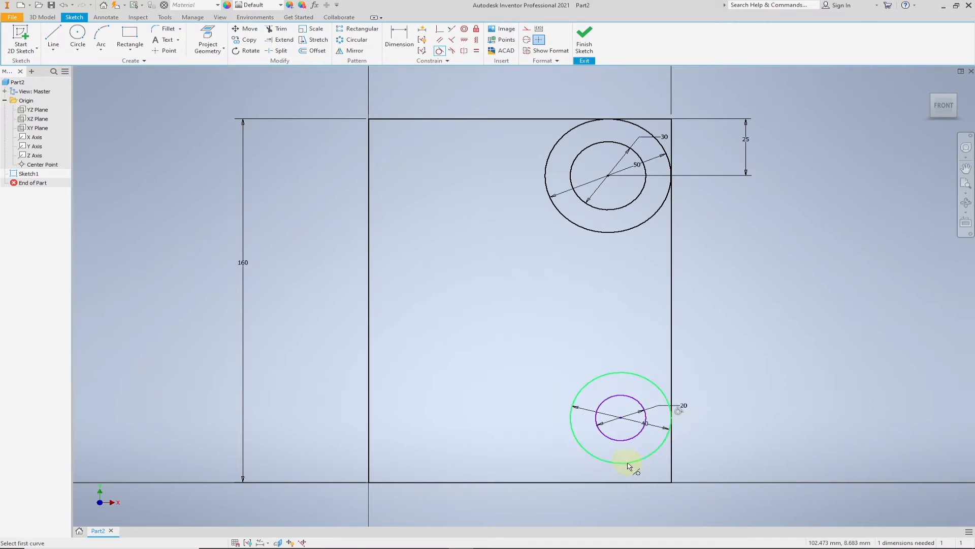
pyautogui.click(628, 464)
pyautogui.click(631, 482)
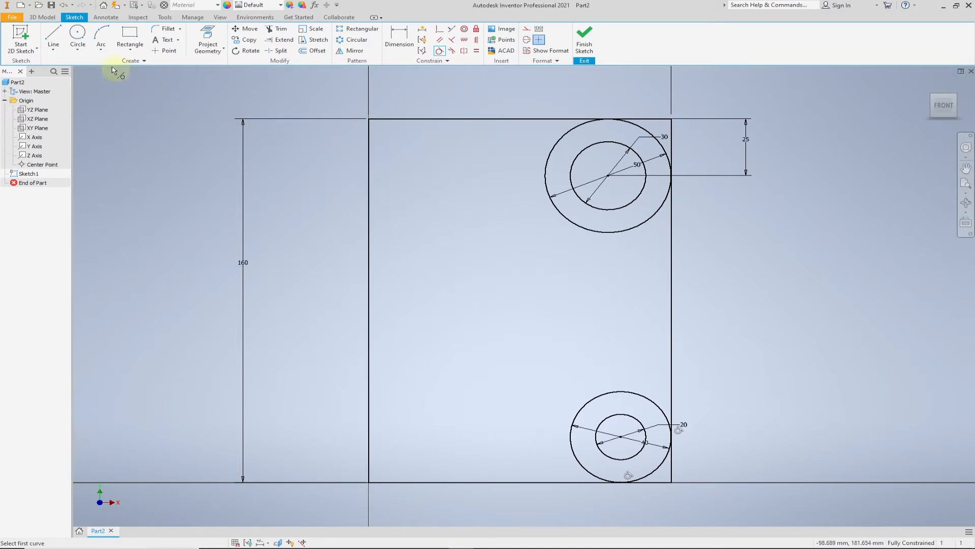
# Draw a line rising to the right across the rectangle's right edge, just below the 50 mm circle.
pyautogui.click(54, 37)
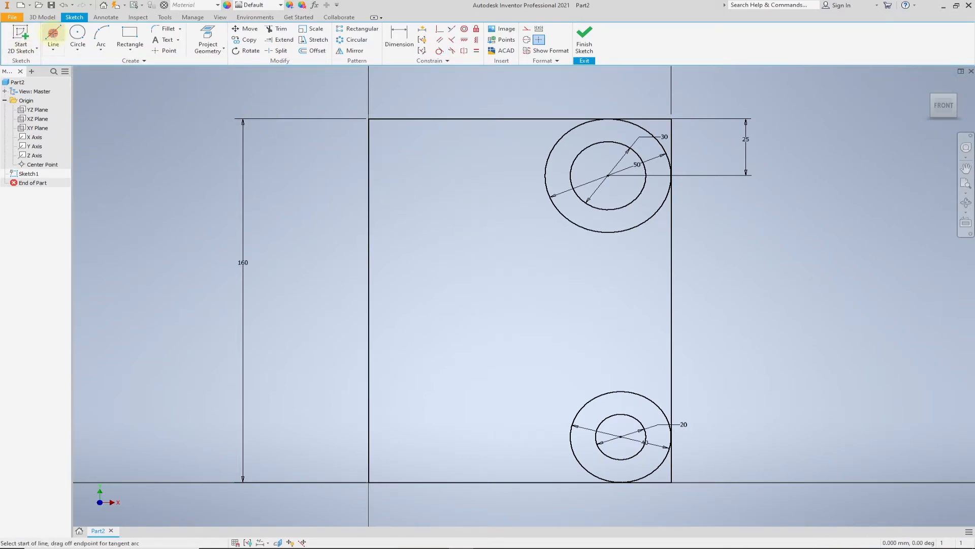
pyautogui.click(486, 274)
pyautogui.click(823, 204)
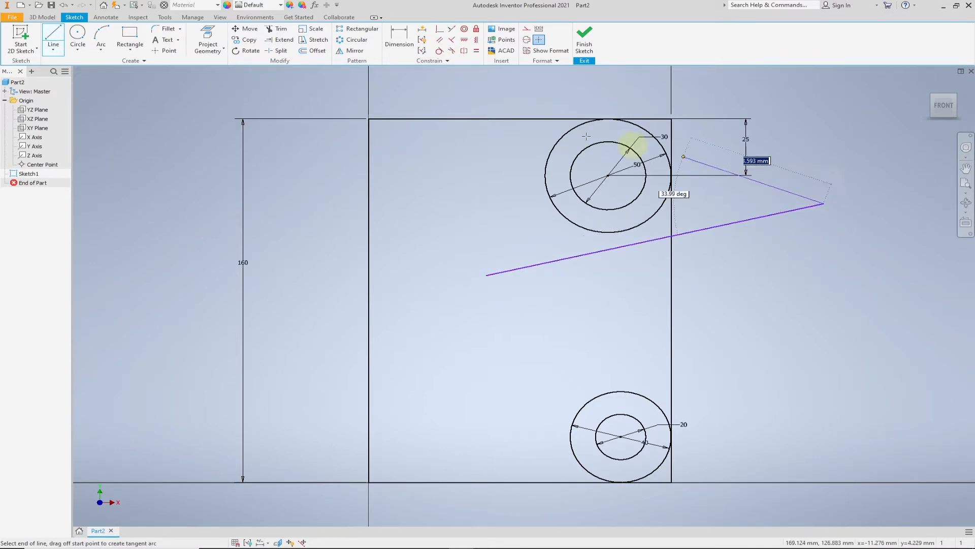
# Dimension the angle between the sloped line and the rectangle's top edge as 30 degrees.
pyautogui.click(408, 54)
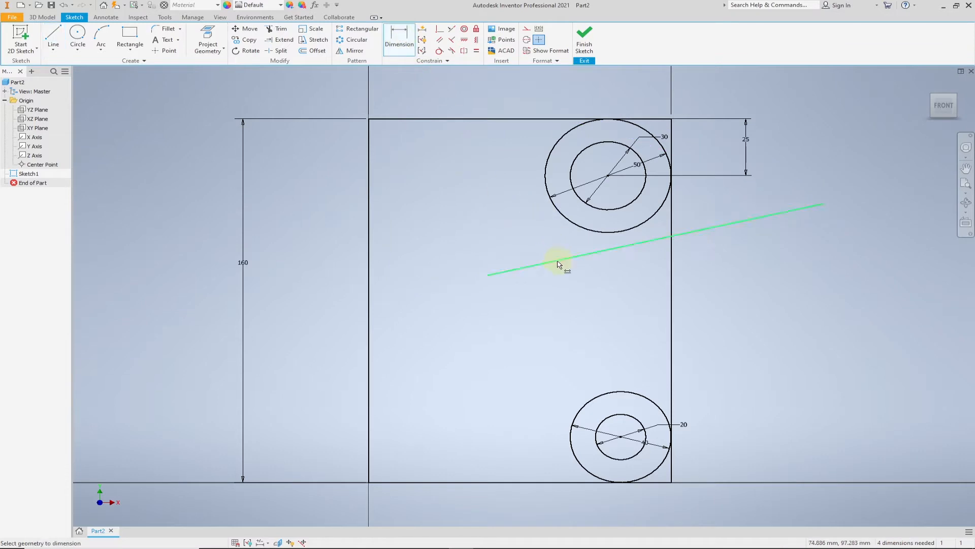
pyautogui.click(557, 263)
pyautogui.click(532, 120)
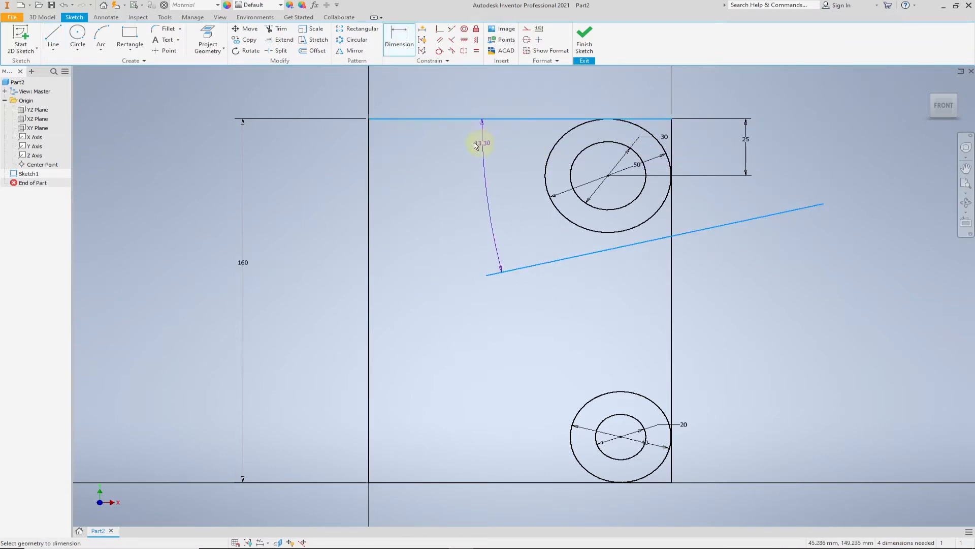
pyautogui.click(466, 191)
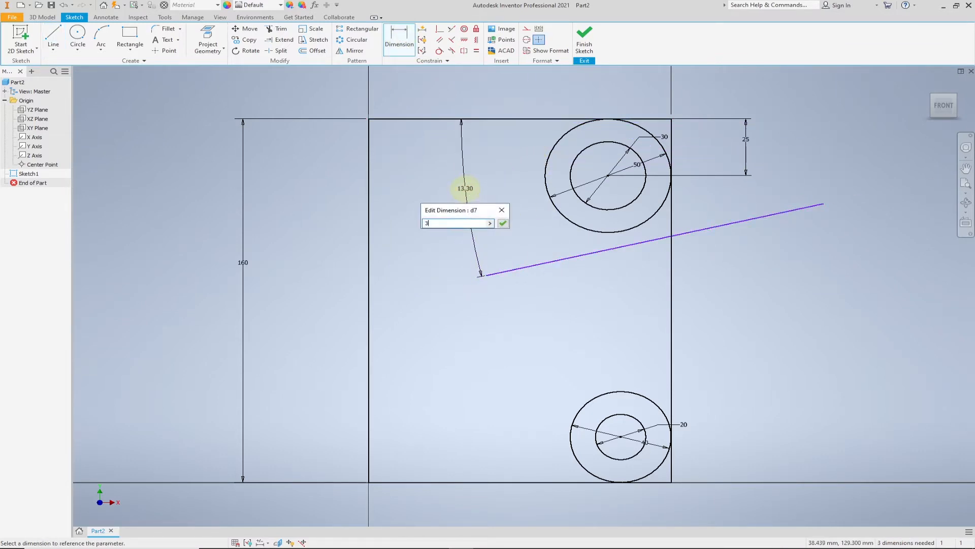
pyautogui.press('Return')
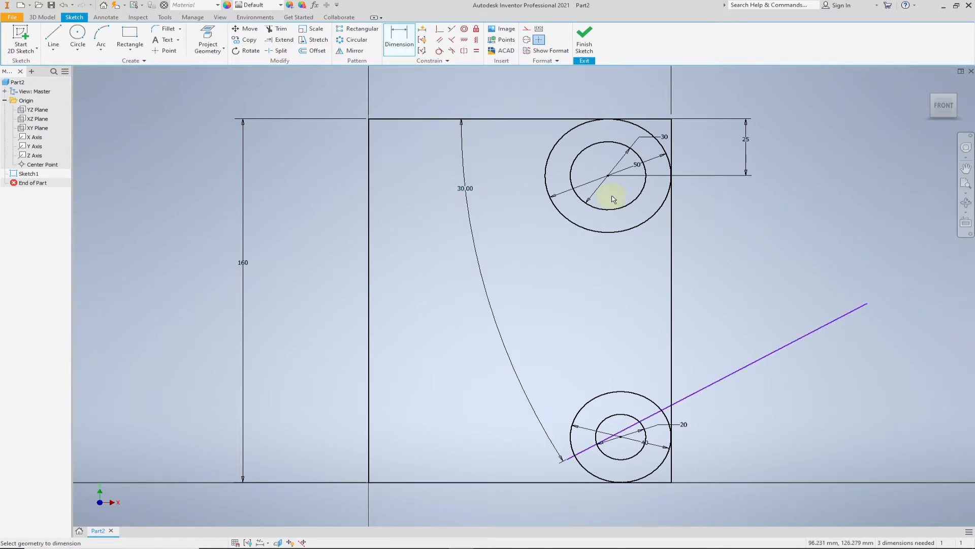
pyautogui.press('Escape')
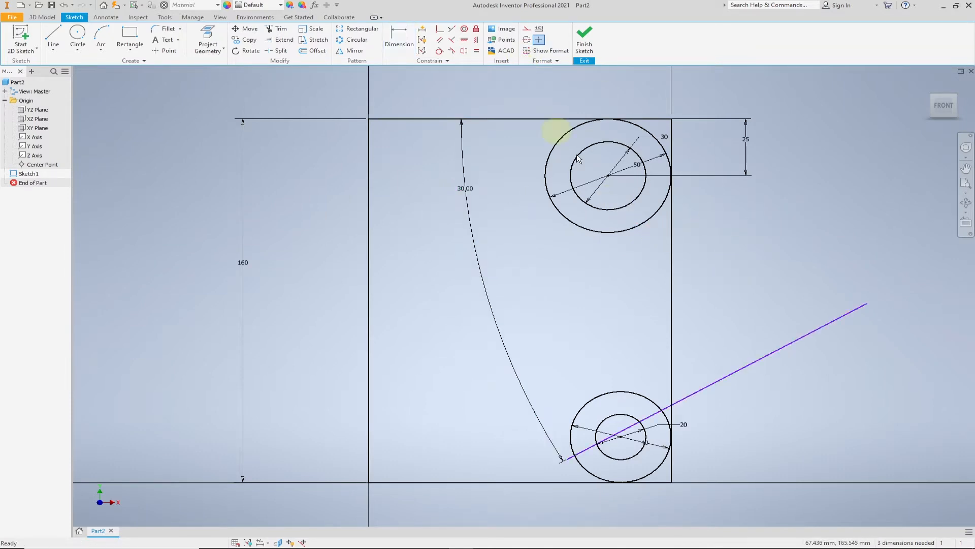
# Move the 30-degree line up near the 50 mm circle and make it tangent to the circle's lower side.
pyautogui.moveTo(719, 384); pyautogui.dragTo(663, 242)
pyautogui.click(439, 51)
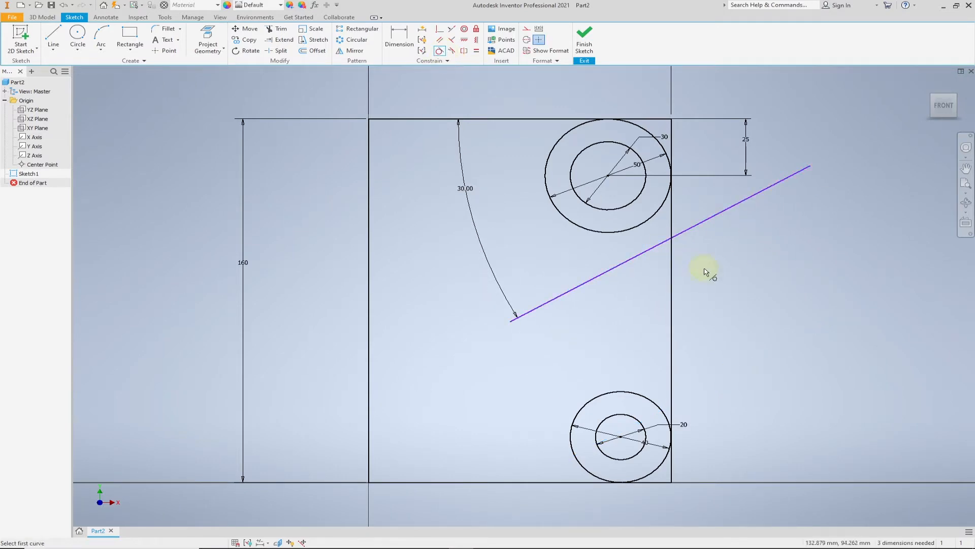
pyautogui.click(636, 262)
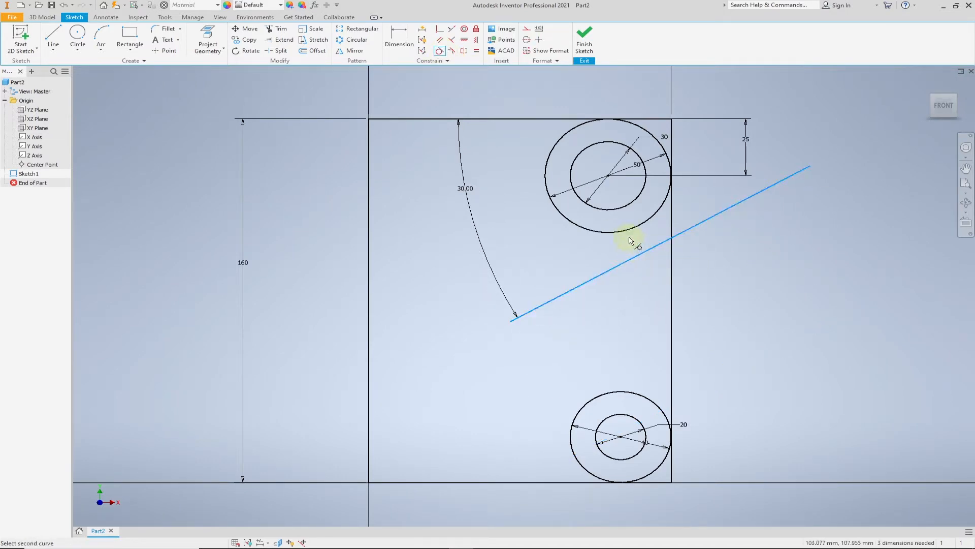
pyautogui.click(629, 233)
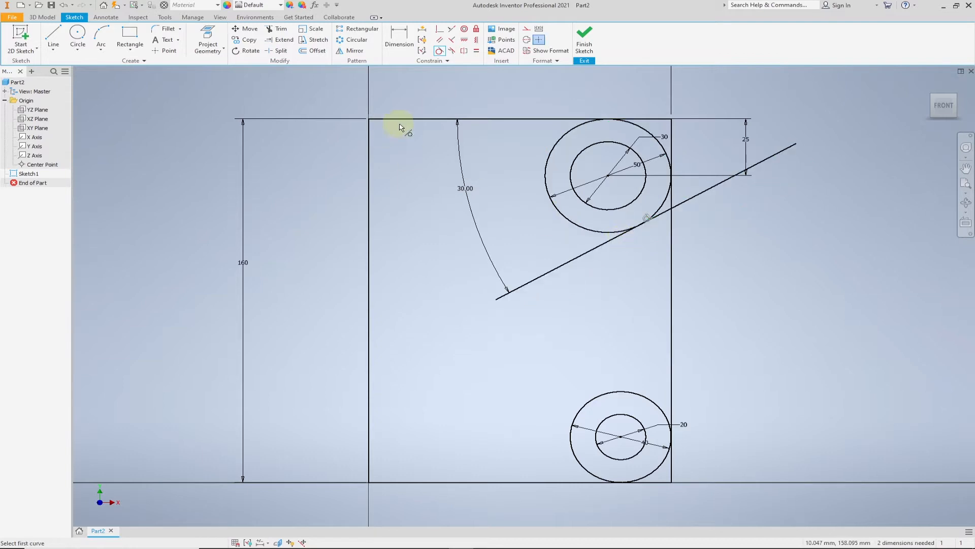
# Draw a second line sloping down to the right across the rectangle's right edge, above the 40 mm circle.
pyautogui.click(53, 36)
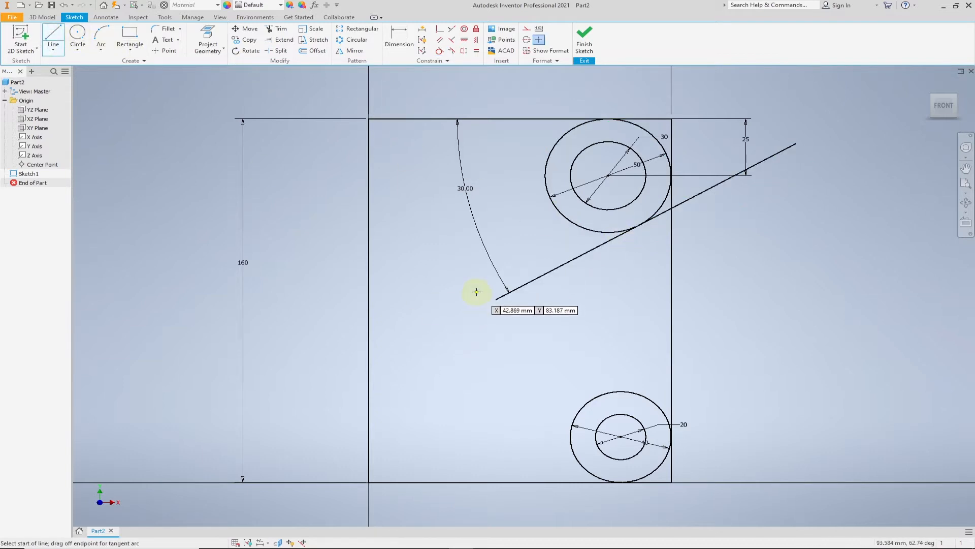
pyautogui.click(505, 324)
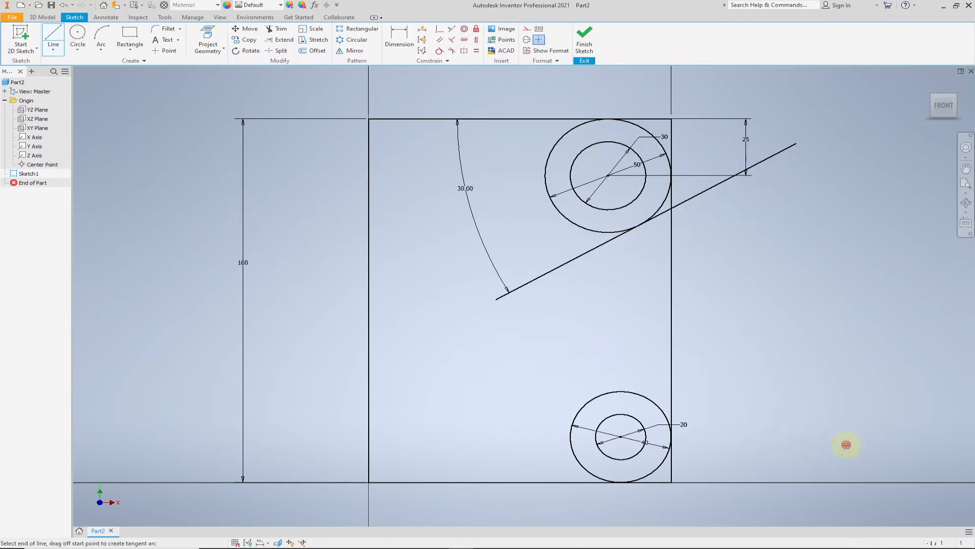
pyautogui.click(846, 444)
# Dimension the angle between the second sloped line and the rectangle's bottom edge as 40 degrees.
pyautogui.click(399, 37)
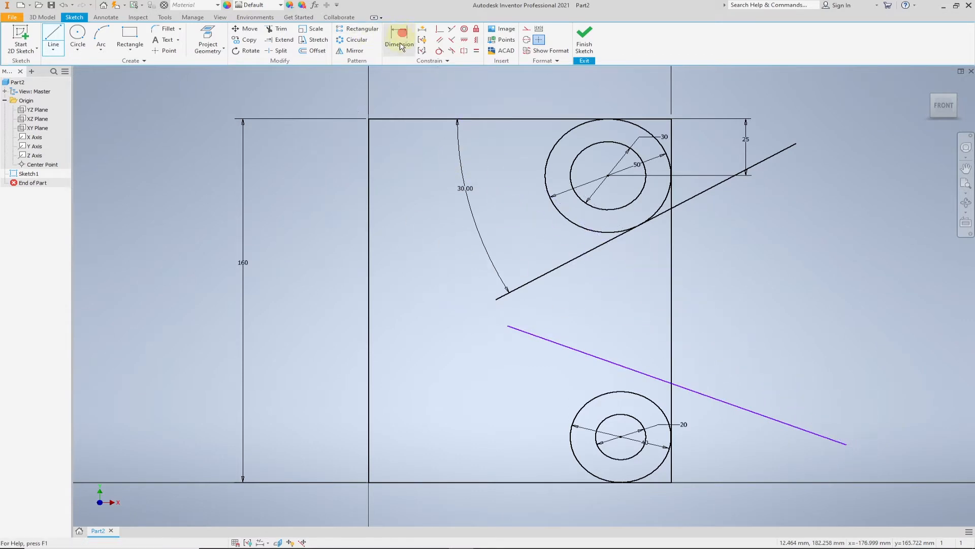
pyautogui.click(581, 357)
pyautogui.click(522, 482)
pyautogui.click(510, 434)
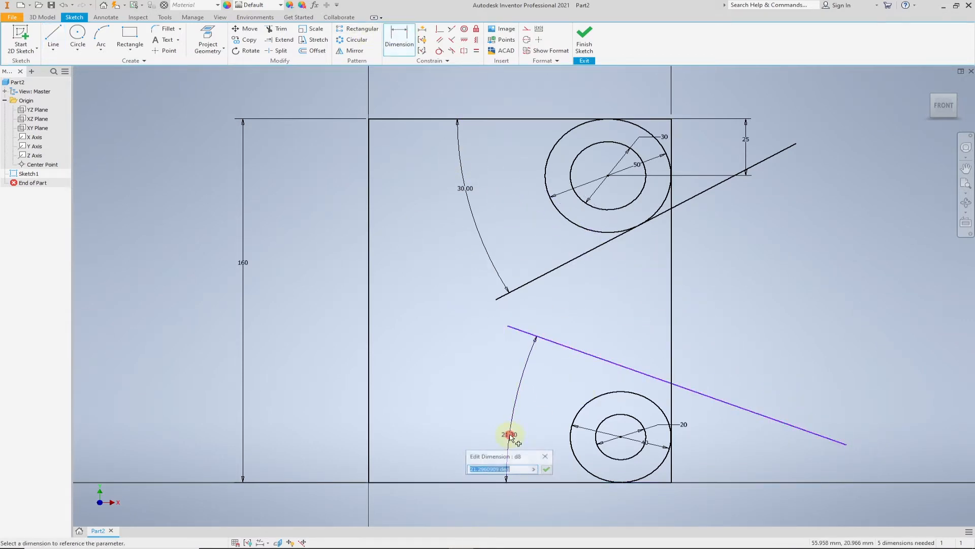
pyautogui.write('40')
pyautogui.press('Return')
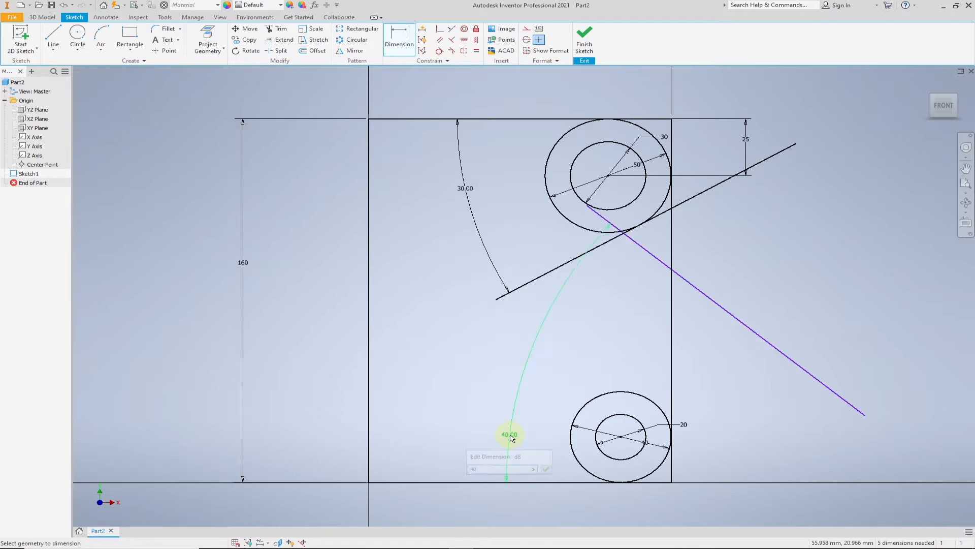
# Apply a tangent constraint between the second sloped line and the upper right of the 40 mm circle.
pyautogui.click(438, 51)
pyautogui.click(749, 326)
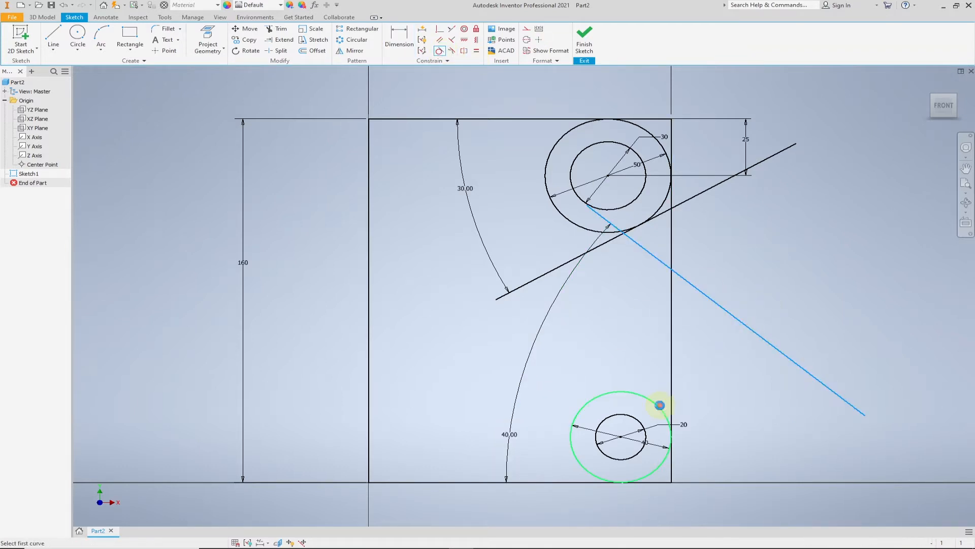
pyautogui.click(662, 407)
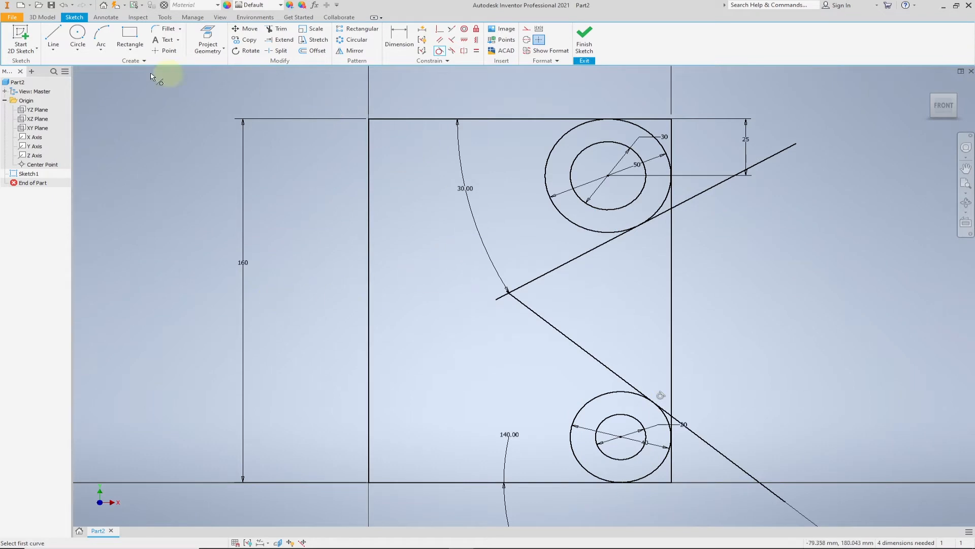
# Draw a vertical line about 76 mm long inside the rectangle, crossing both sloped lines near their left ends.
pyautogui.click(53, 36)
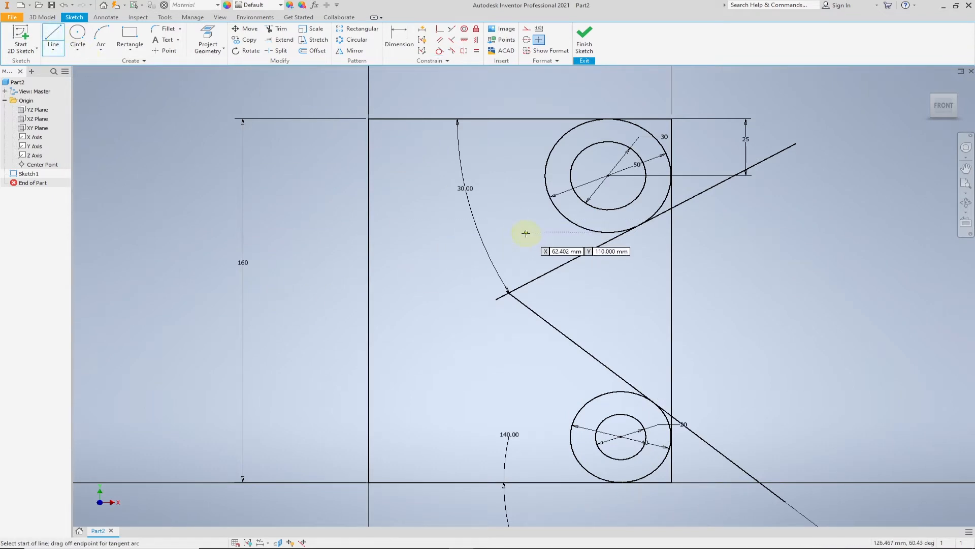
pyautogui.click(526, 232)
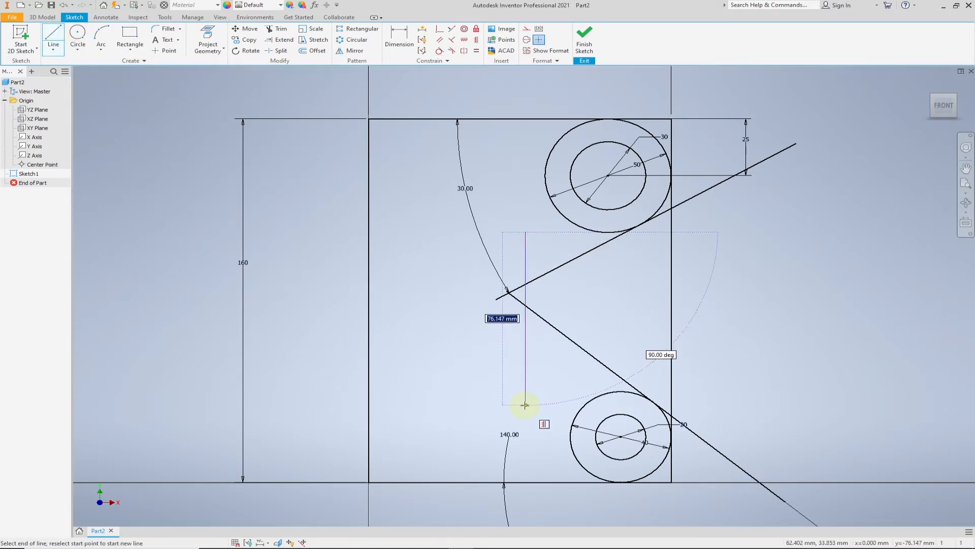
pyautogui.click(526, 405)
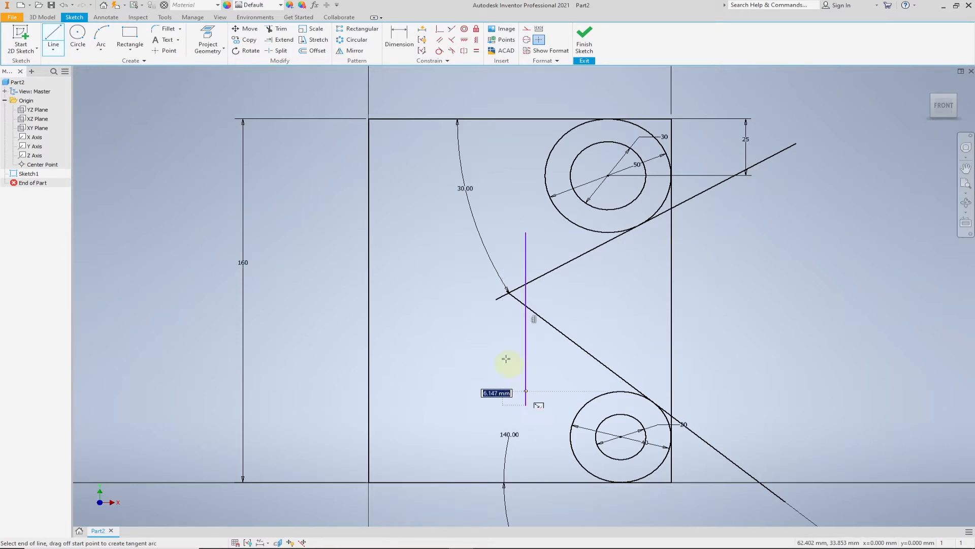
# Dimension the vertical line 50 mm from the rectangle's right edge.
pyautogui.click(399, 38)
pyautogui.click(527, 300)
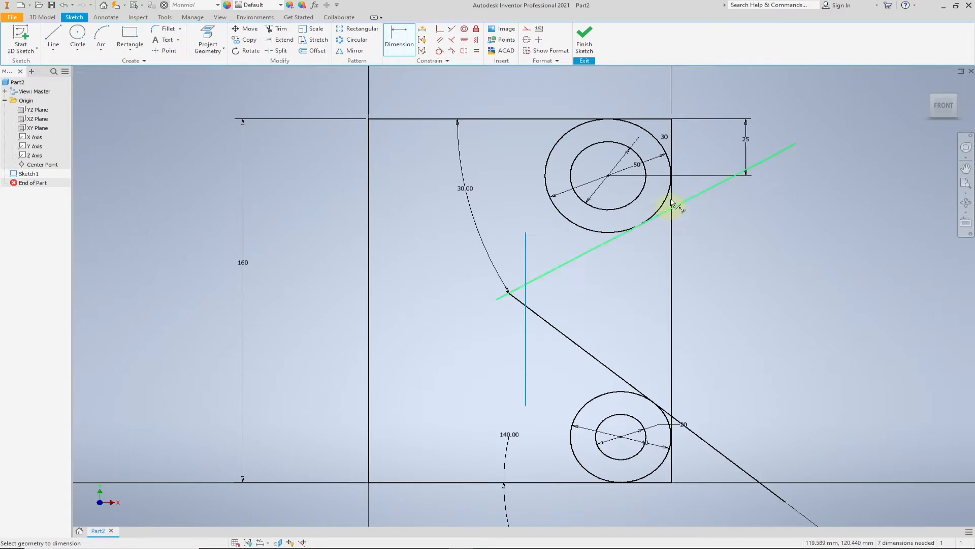
pyautogui.click(671, 266)
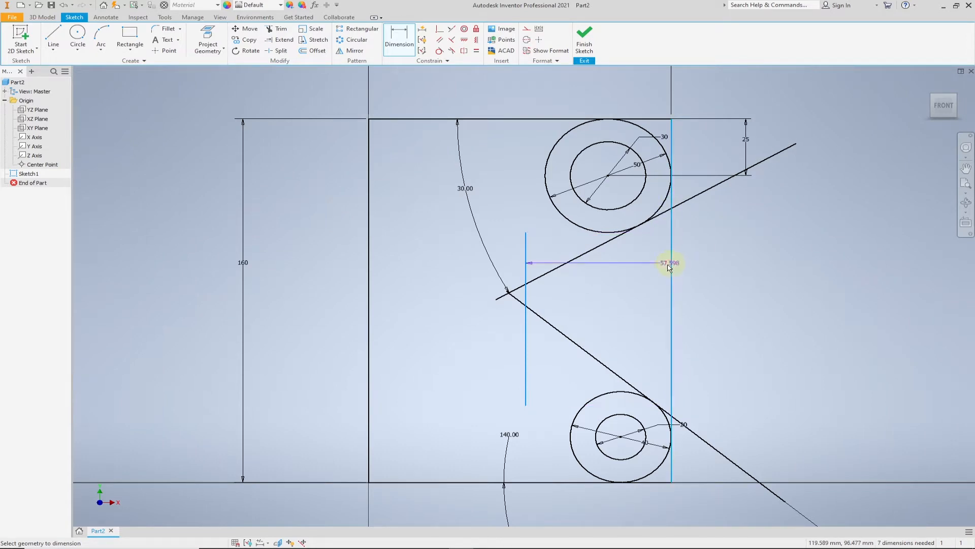
pyautogui.click(616, 288)
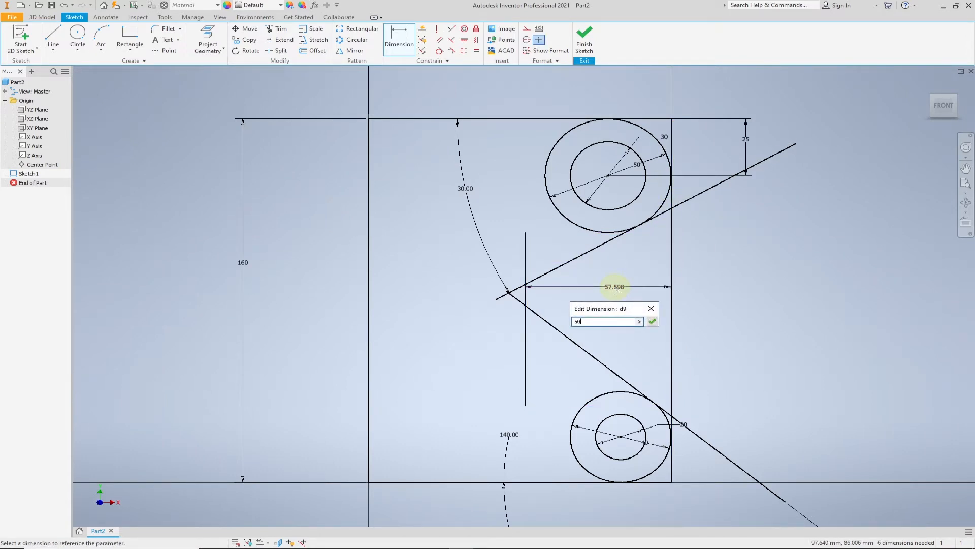
pyautogui.press('Return')
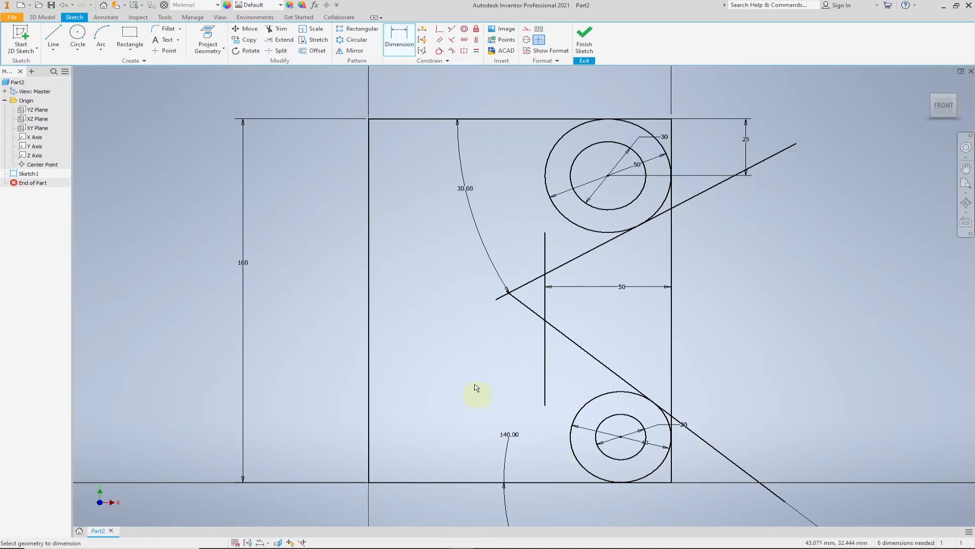
# Trim the right edge, upper sloped line and 50 mm circle so only the circle's outer arc rounds the upper corner of the notch.
pyautogui.click(275, 32)
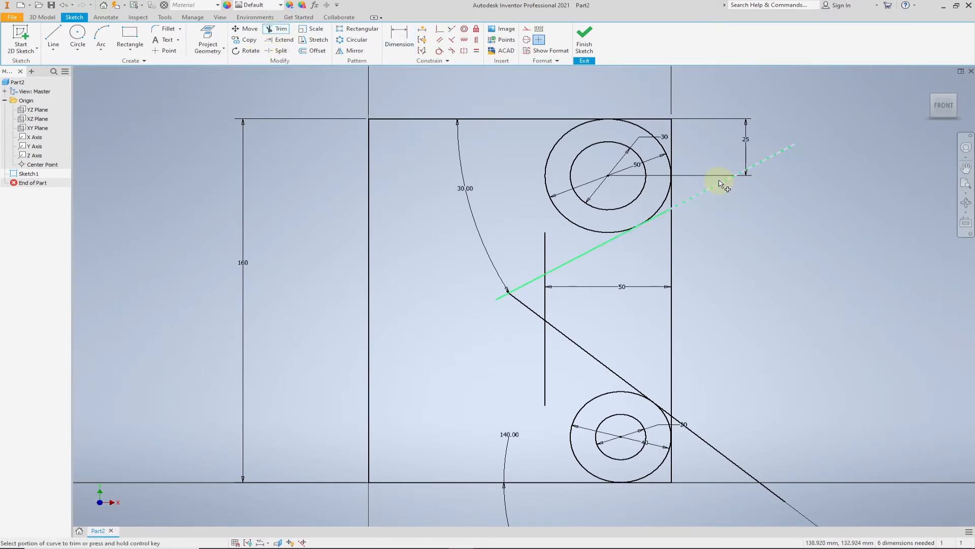
pyautogui.scroll(3, 709, 204)
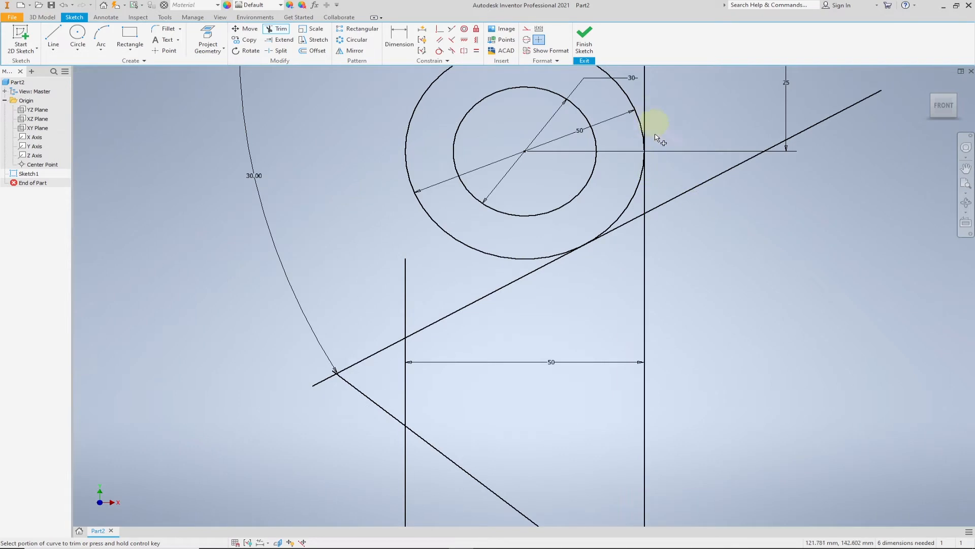
pyautogui.click(647, 184)
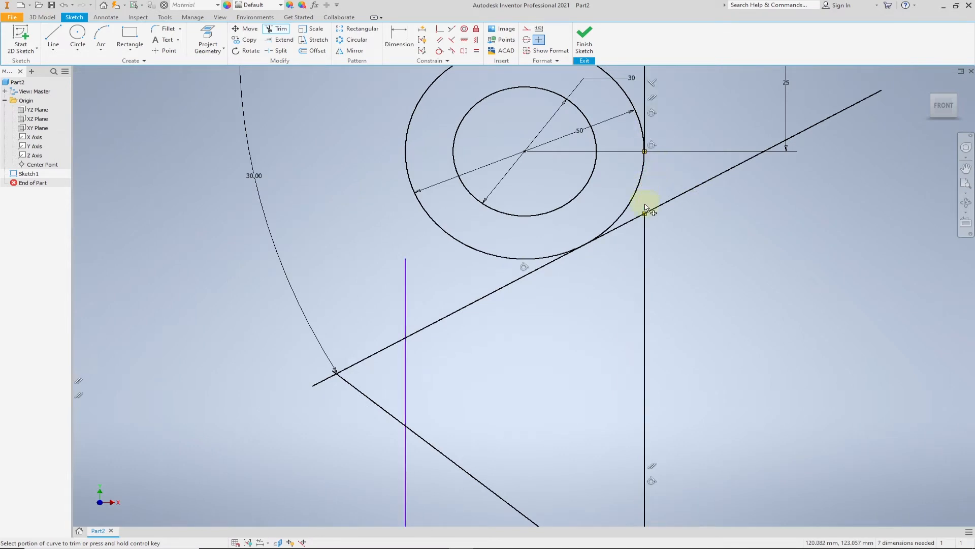
pyautogui.click(629, 221)
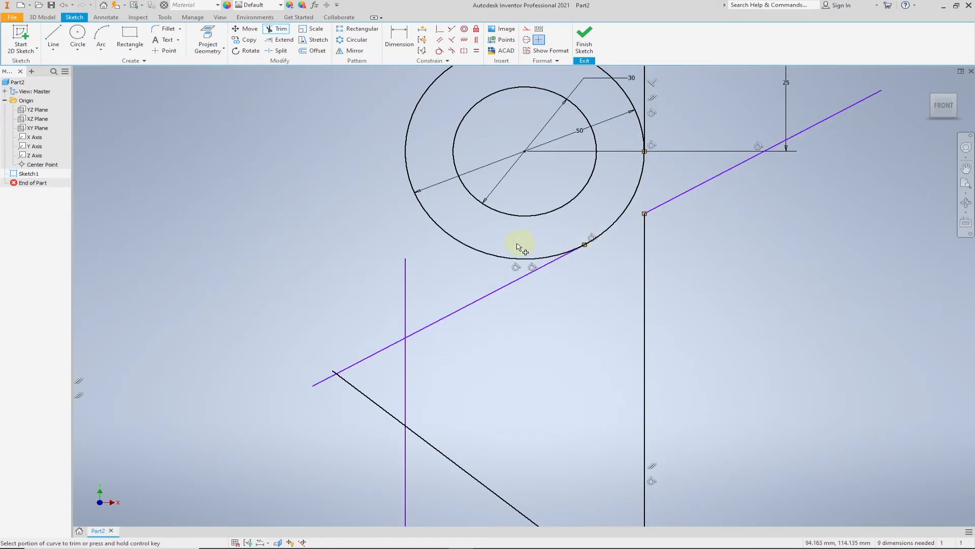
pyautogui.click(489, 252)
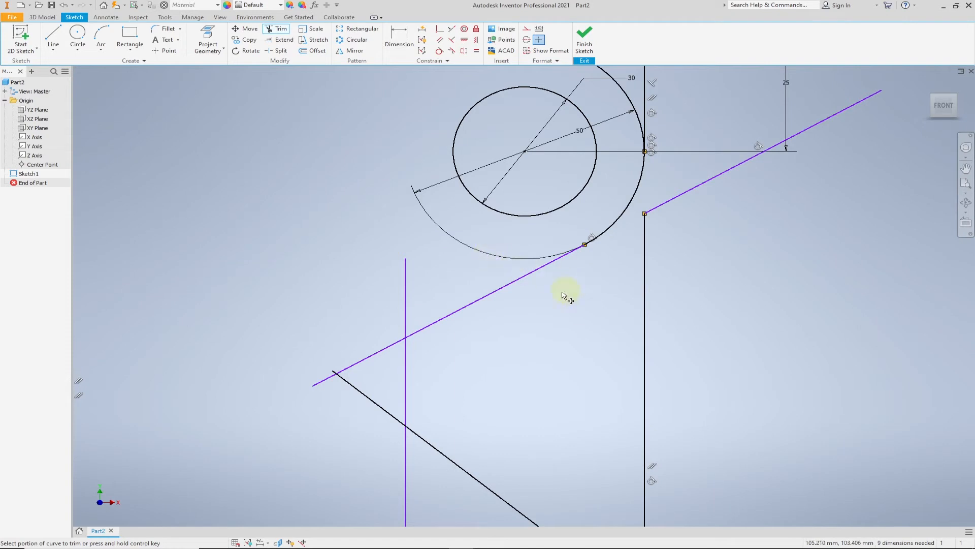
pyautogui.scroll(-3, 568, 298)
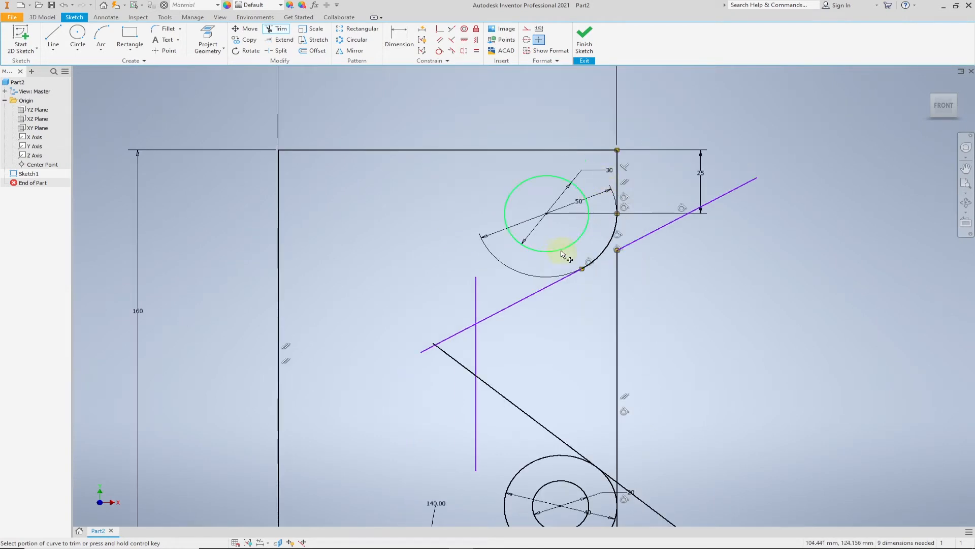
# Trim the vertical line above the upper sloped line and trim both sloped lines where they extend left of it.
pyautogui.click(476, 304)
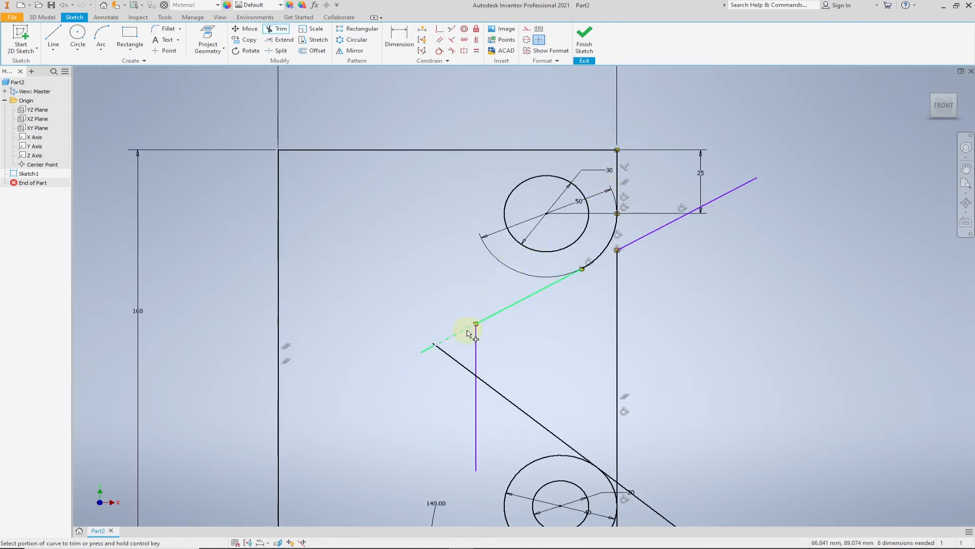
pyautogui.click(464, 330)
pyautogui.click(460, 367)
pyautogui.scroll(3, 561, 392)
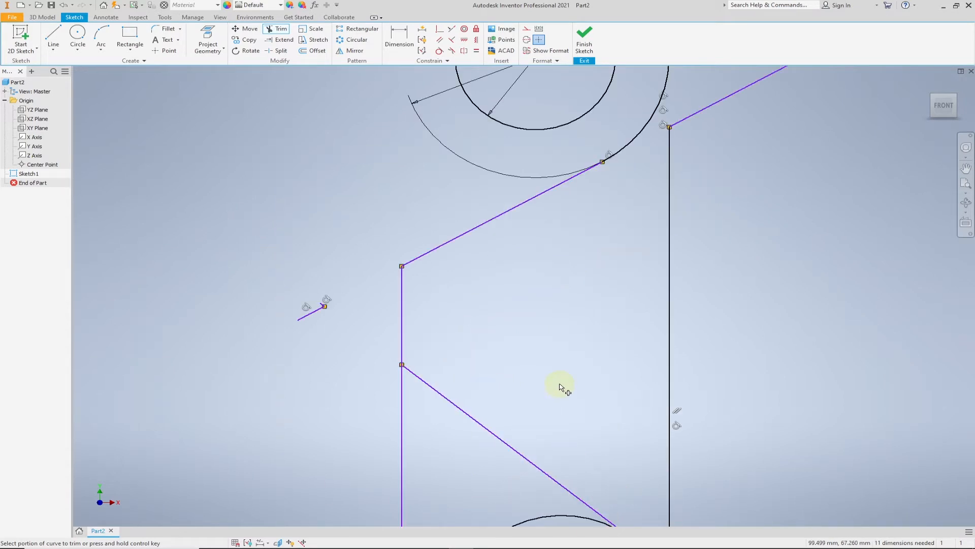
# Trim the lower sloped line between its tangent point on the 40 mm circle and the rectangle's right edge.
pyautogui.scroll(-8, 562, 389)
pyautogui.moveTo(563, 379); pyautogui.dragTo(529, 279, button='middle')
pyautogui.scroll(5, 526, 327)
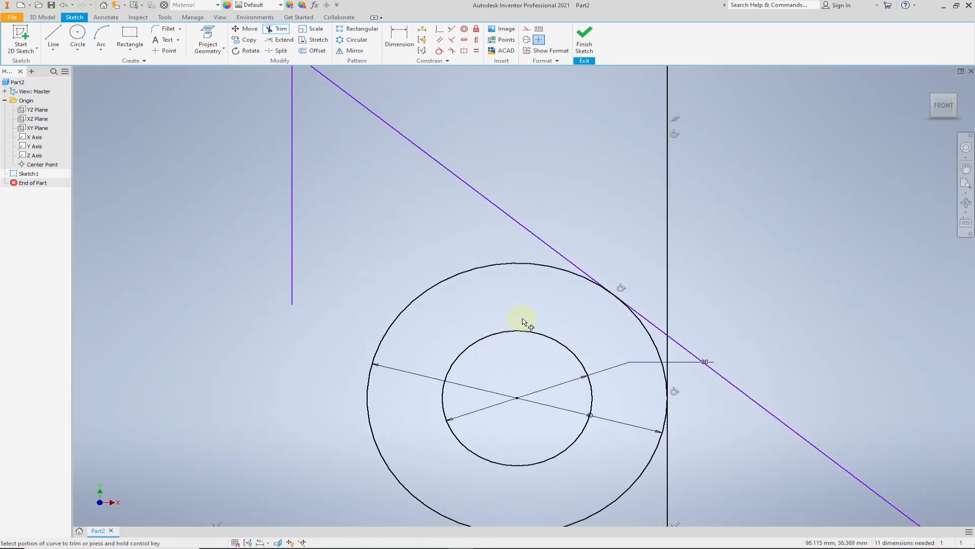
pyautogui.click(655, 326)
# Trim away the rectangle's lower right corner, removing the right and bottom edge portions outside the 40 mm circle.
pyautogui.scroll(-3, 708, 322)
pyautogui.moveTo(709, 322); pyautogui.dragTo(592, 233, button='middle')
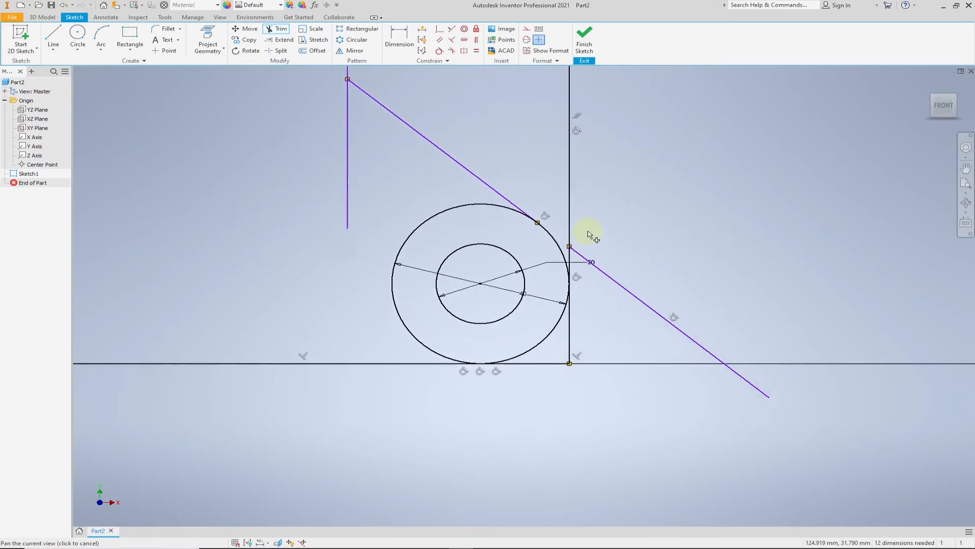
pyautogui.scroll(4, 582, 254)
pyautogui.click(562, 260)
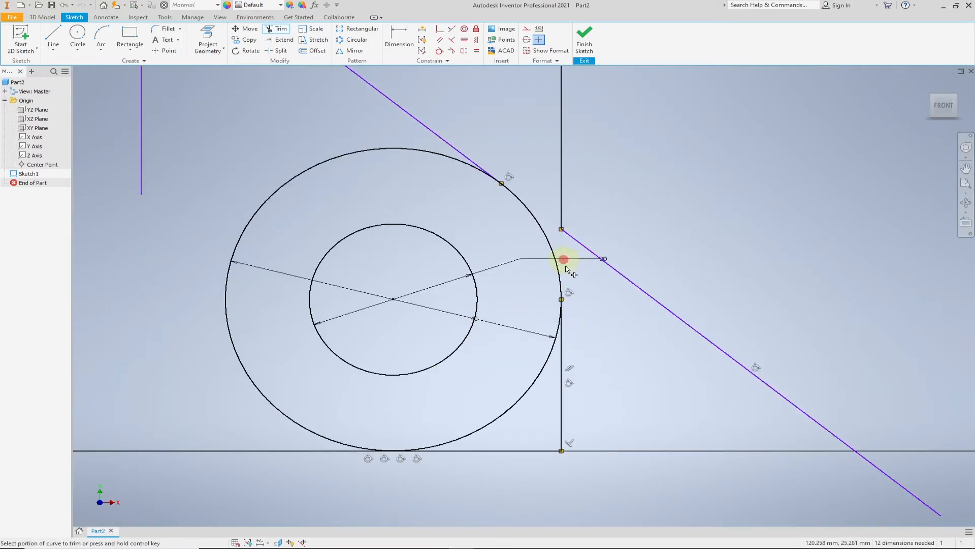
pyautogui.click(559, 379)
pyautogui.click(495, 451)
# Trim the inner arc of the 40 mm circle and the vertical line's excess below the lower sloped line.
pyautogui.scroll(-4, 584, 410)
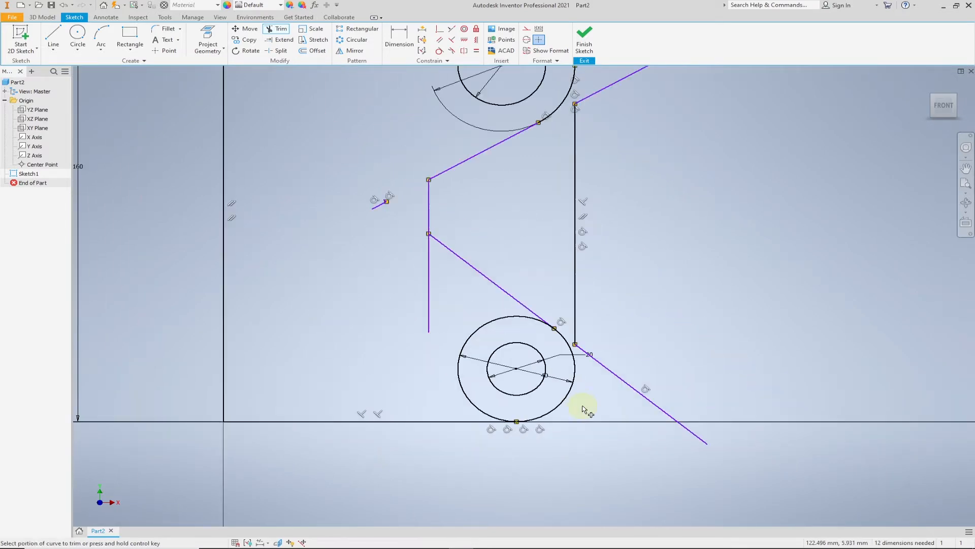
pyautogui.click(500, 321)
pyautogui.scroll(-4, 483, 327)
pyautogui.scroll(3, 472, 322)
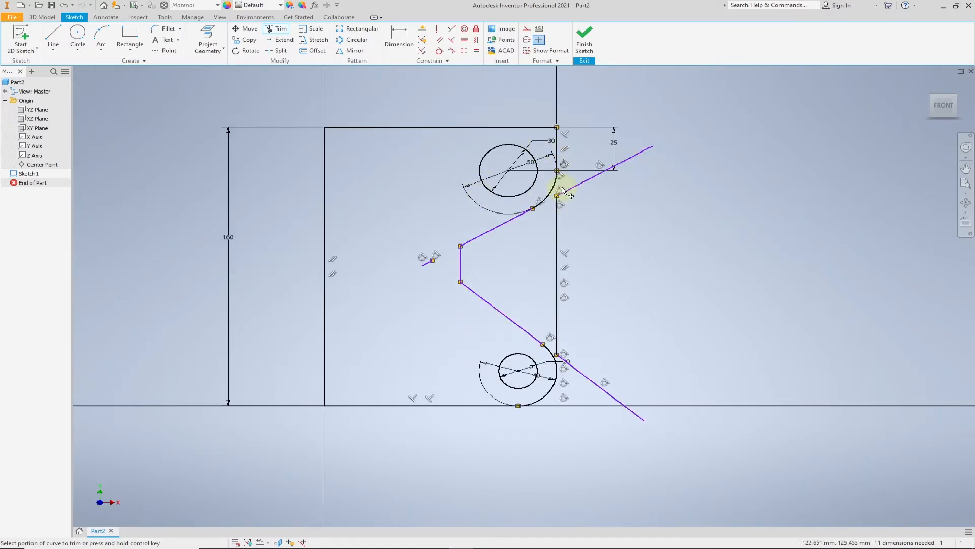
pyautogui.press('Escape')
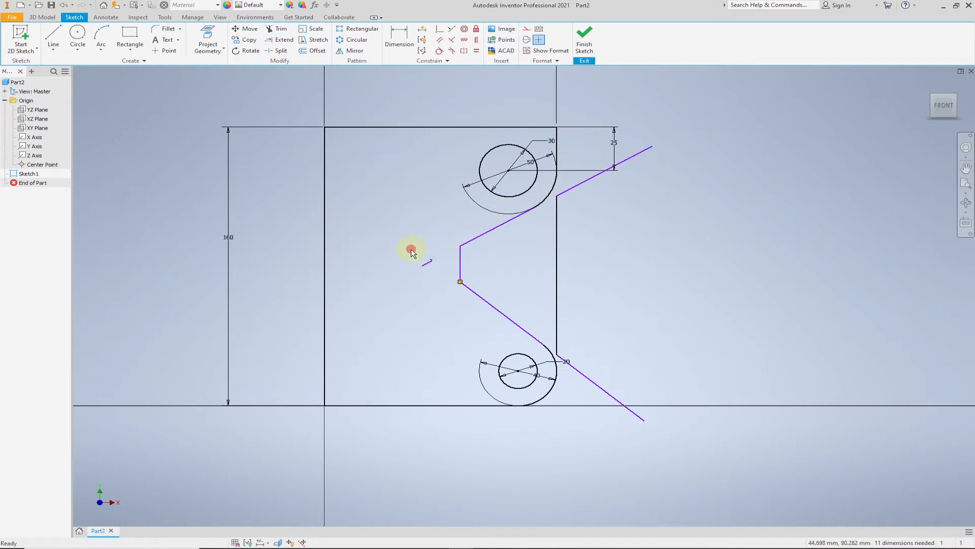
# Delete the leftover segments: the stub left of the notch, both outer sloped pieces and the right edge piece across the notch opening.
pyautogui.moveTo(412, 252); pyautogui.dragTo(448, 290)
pyautogui.press('Delete')
pyautogui.click(643, 152)
pyautogui.press('Delete')
pyautogui.click(557, 249)
pyautogui.press('Delete')
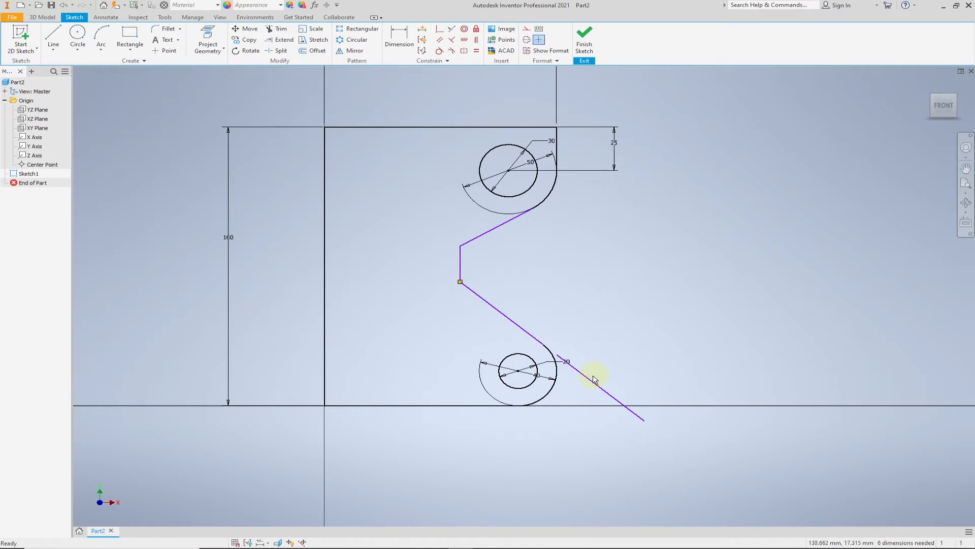
pyautogui.click(594, 384)
pyautogui.press('Delete')
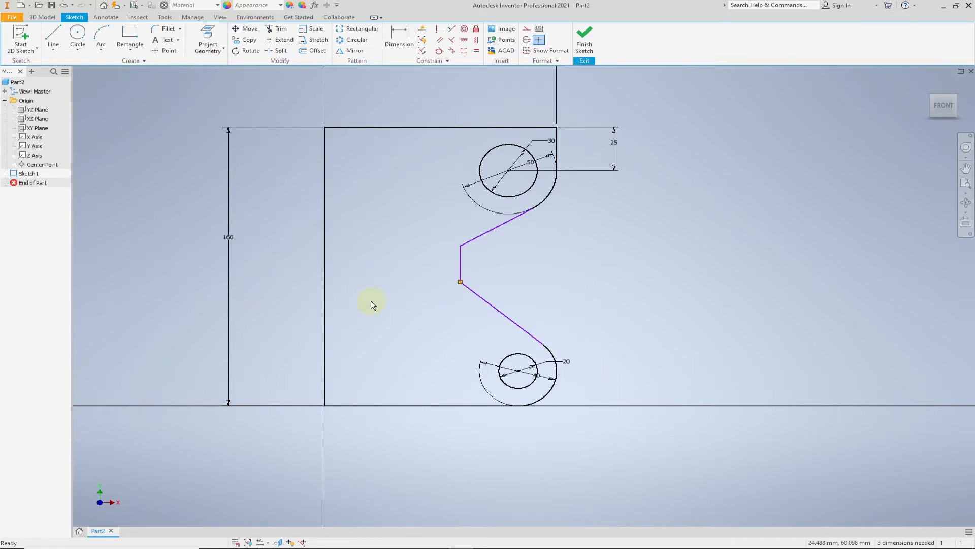
# Draw a 30 mm diameter circle in the lower left area of the profile.
pyautogui.click(78, 34)
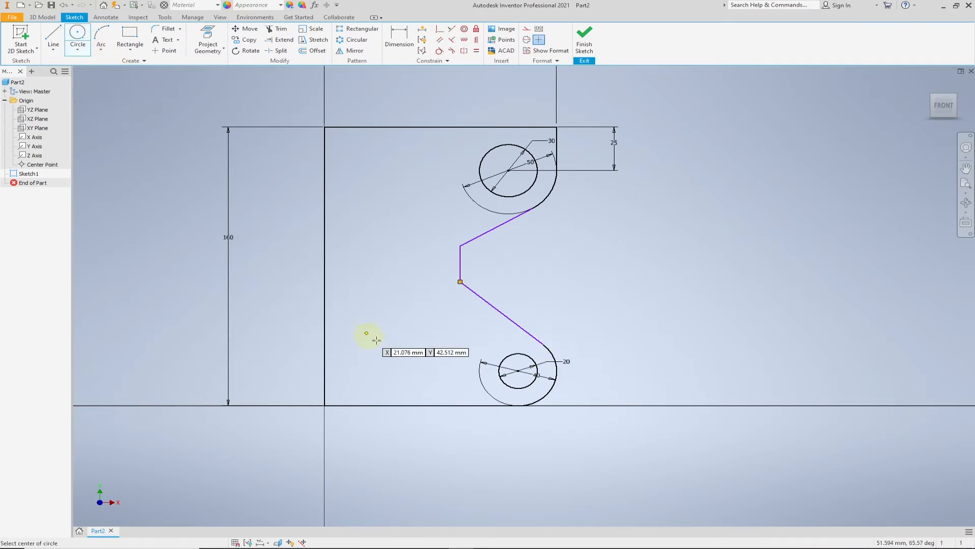
pyautogui.click(404, 349)
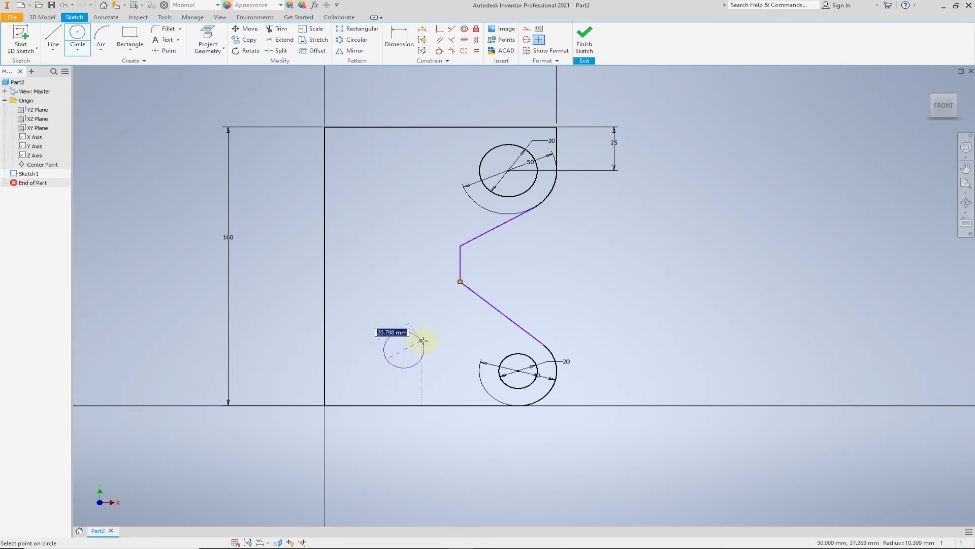
pyautogui.write('30')
pyautogui.press('Return')
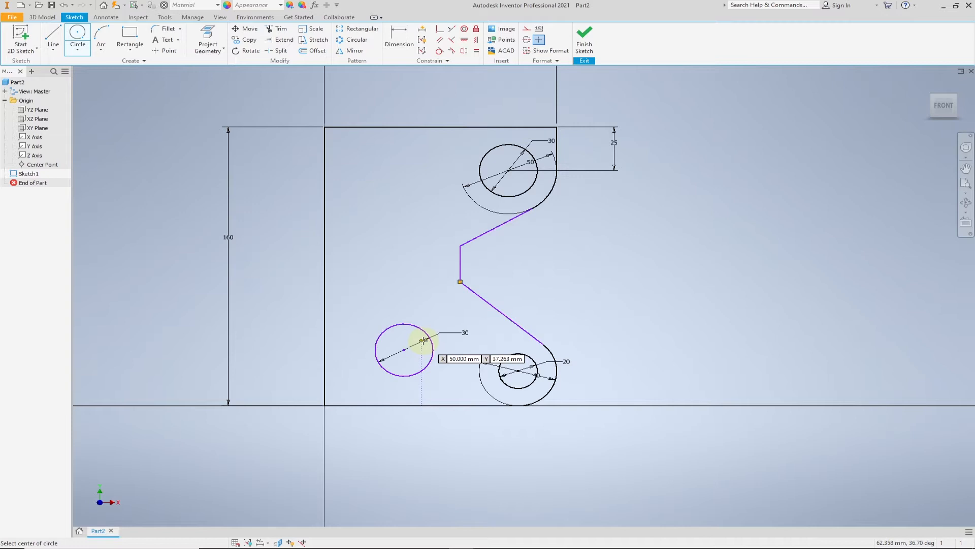
# Dimension the new circle's center 30 mm above the profile's bottom edge.
pyautogui.click(399, 36)
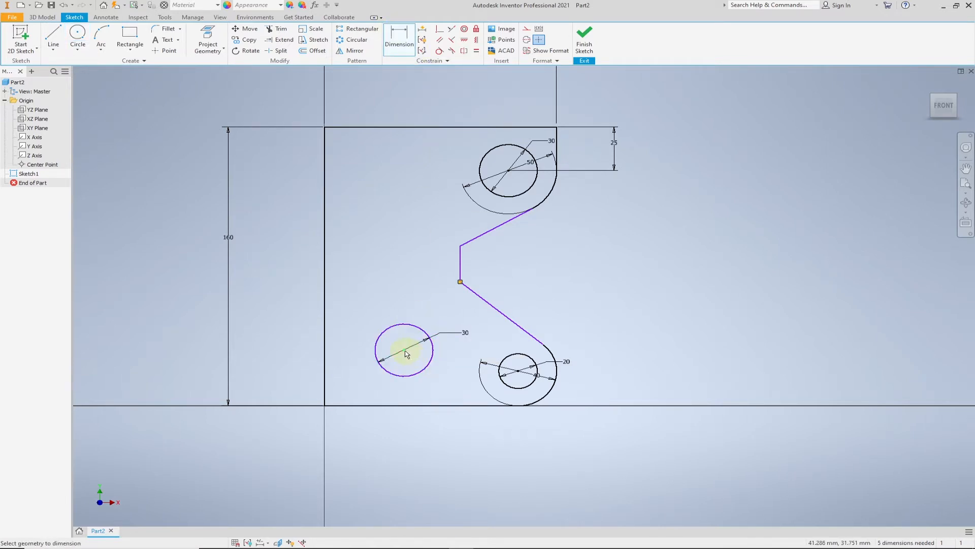
pyautogui.click(409, 405)
pyautogui.click(447, 385)
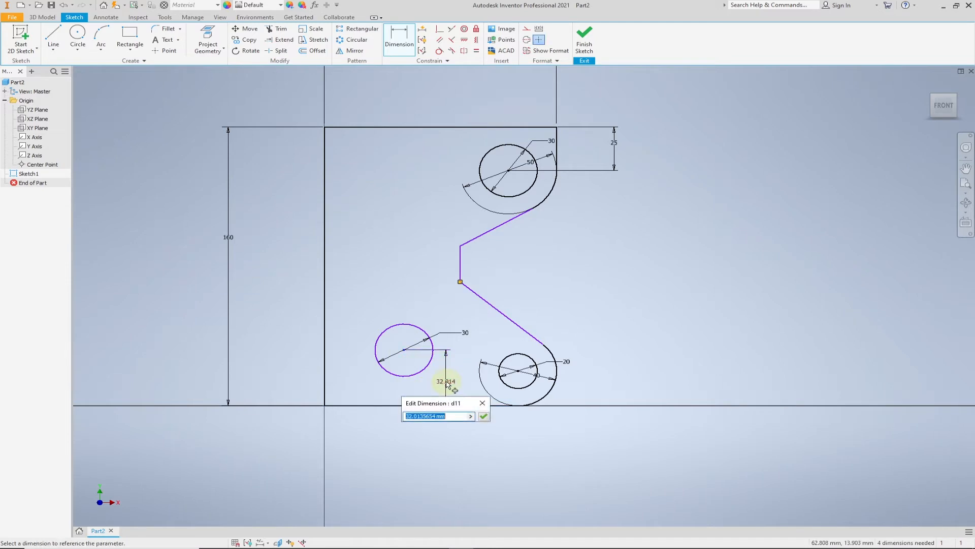
pyautogui.write('30')
pyautogui.press('Return')
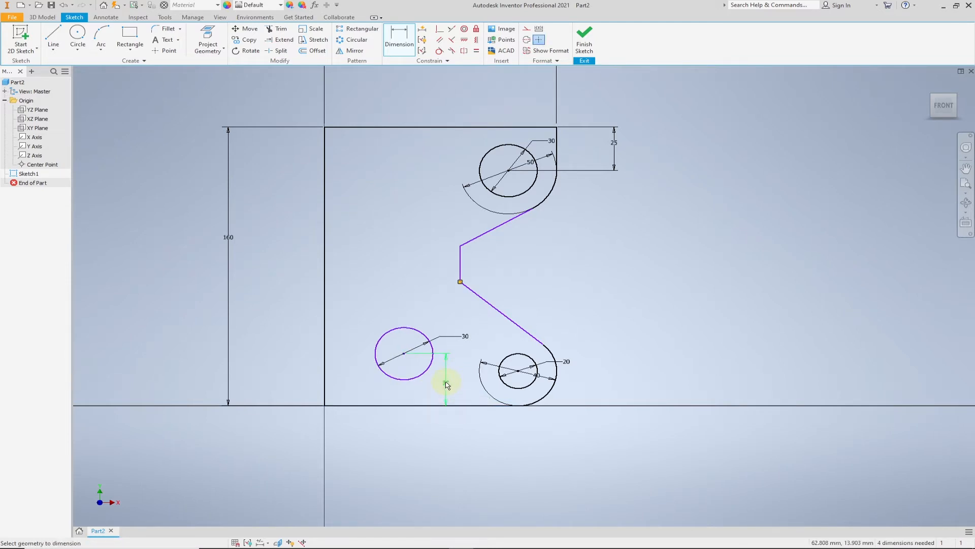
# Dimension the new circle's center 50 mm from the profile's left edge.
pyautogui.click(404, 353)
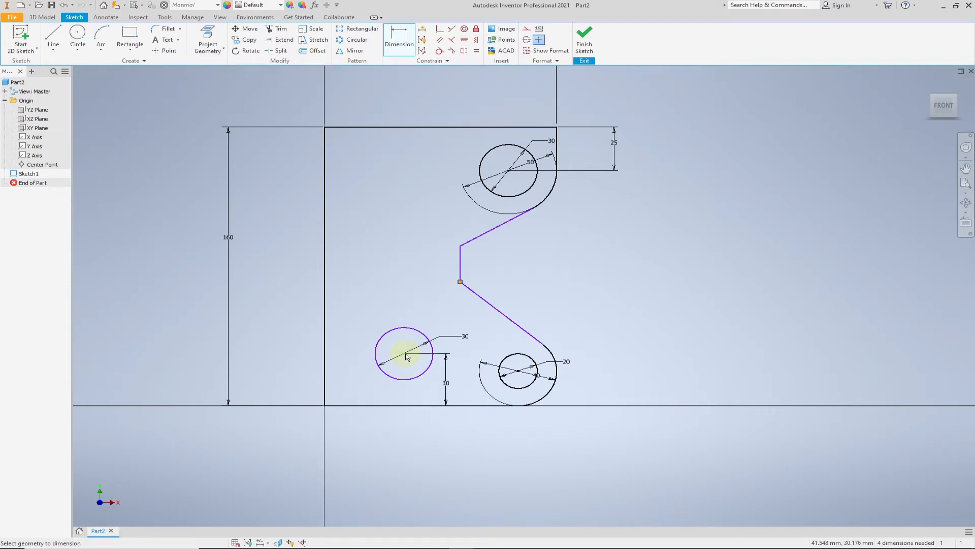
pyautogui.click(326, 349)
pyautogui.click(355, 310)
pyautogui.write('50')
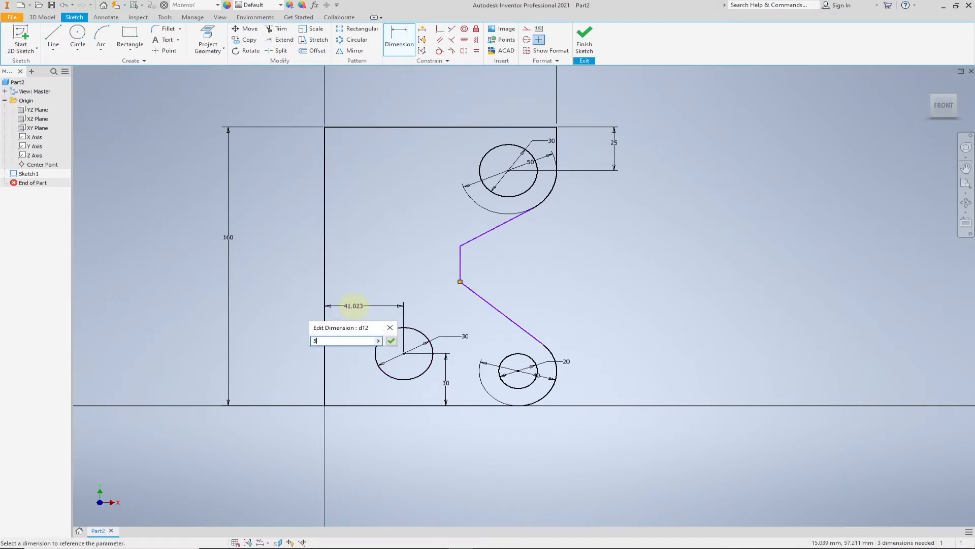
pyautogui.press('Return')
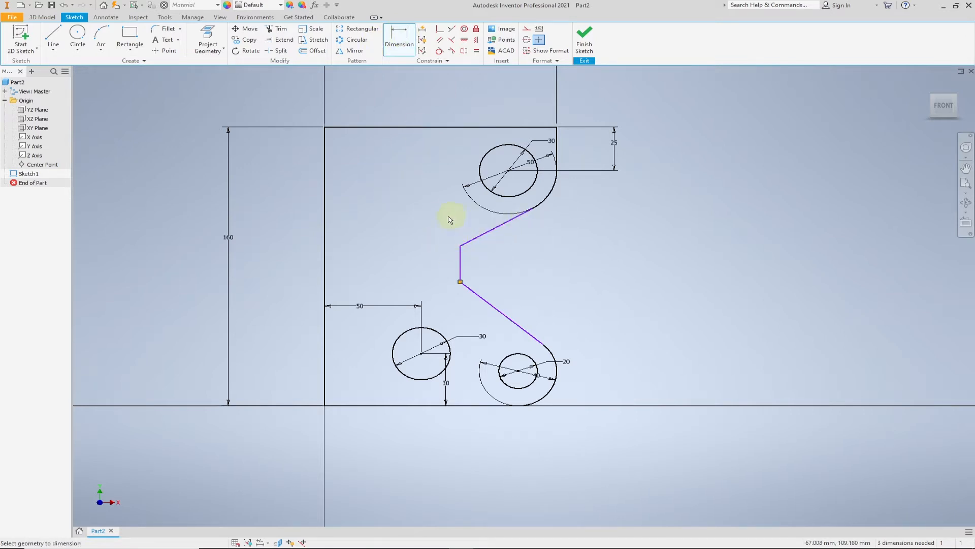
# Dimension the angle between the upper sloped line and the profile's top edge as 30 degrees.
pyautogui.click(492, 233)
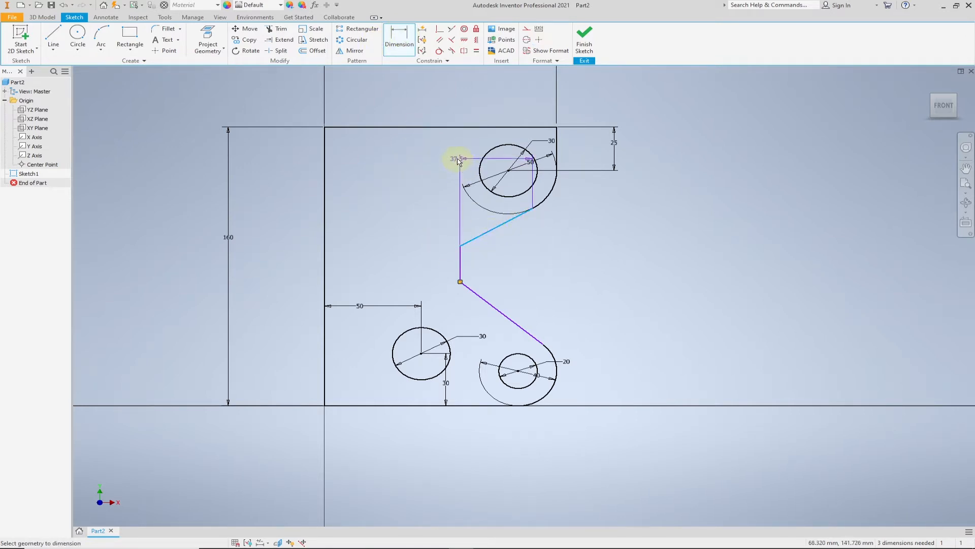
pyautogui.click(454, 127)
pyautogui.click(429, 189)
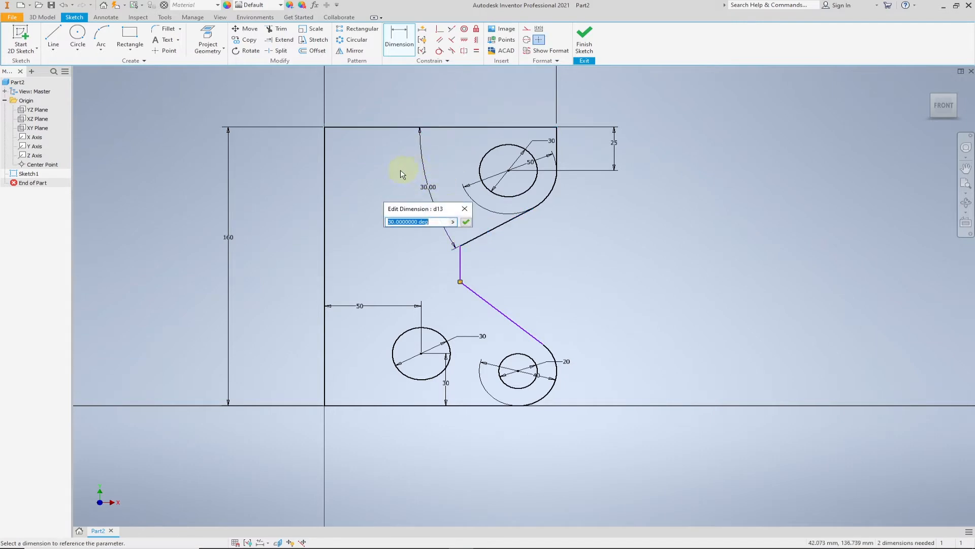
pyautogui.click(465, 212)
# Dimension the angle between the lower sloped line and the profile's bottom edge as 40 degrees.
pyautogui.click(487, 307)
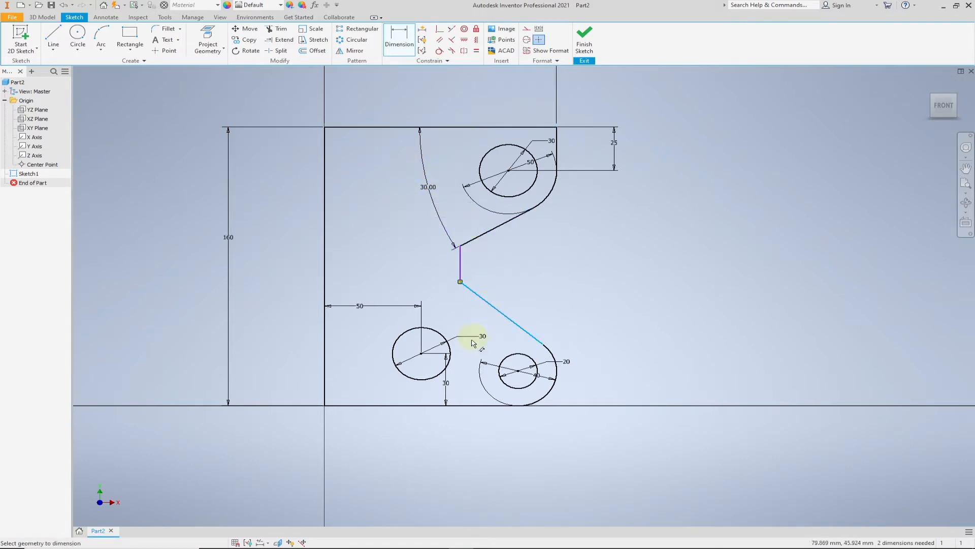
pyautogui.click(465, 405)
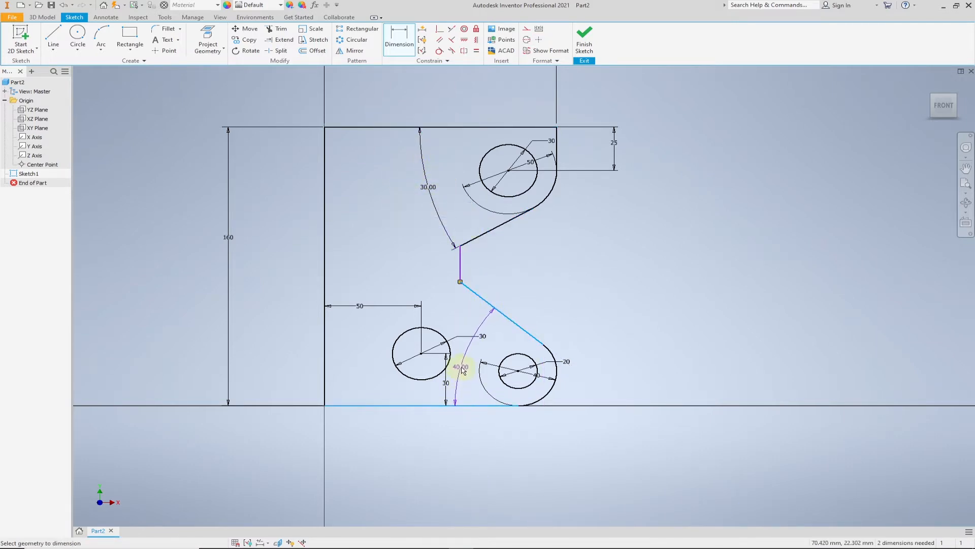
pyautogui.click(463, 366)
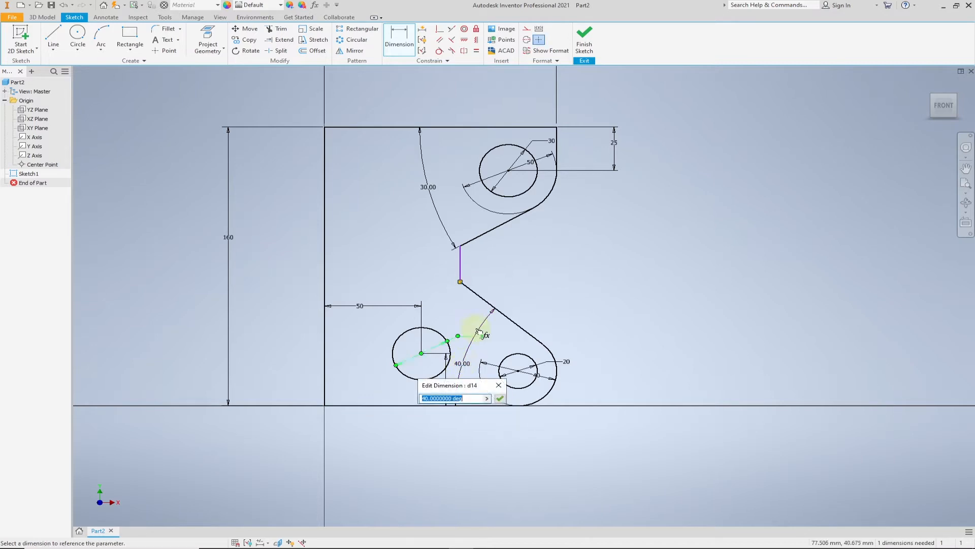
pyautogui.click(496, 395)
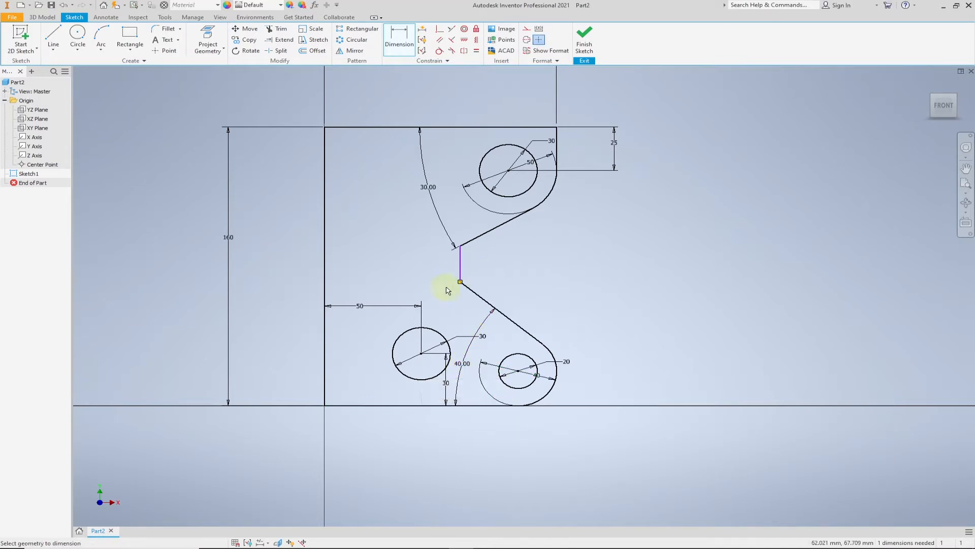
# Dimension the notch's short vertical line 50 mm from the profile's right edge.
pyautogui.click(463, 262)
pyautogui.click(555, 147)
pyautogui.click(513, 256)
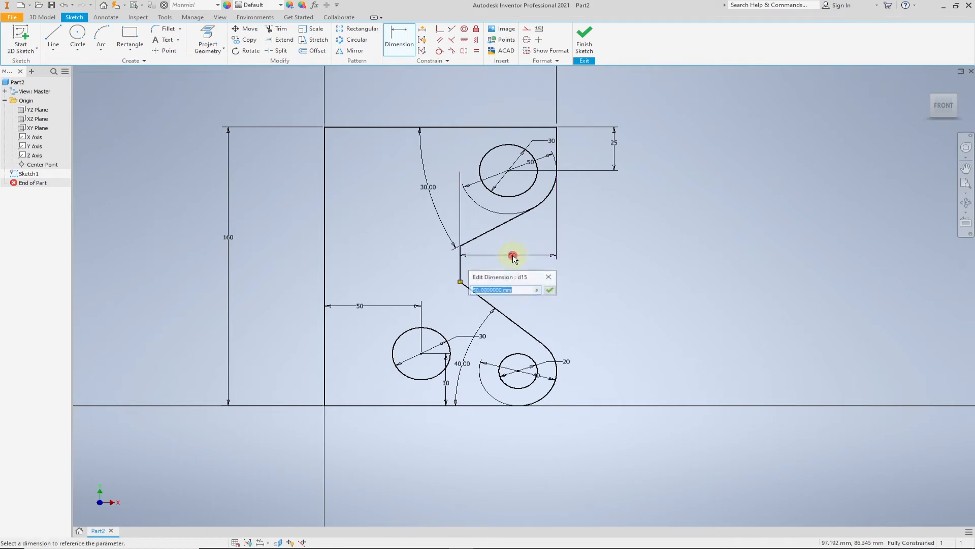
pyautogui.click(551, 290)
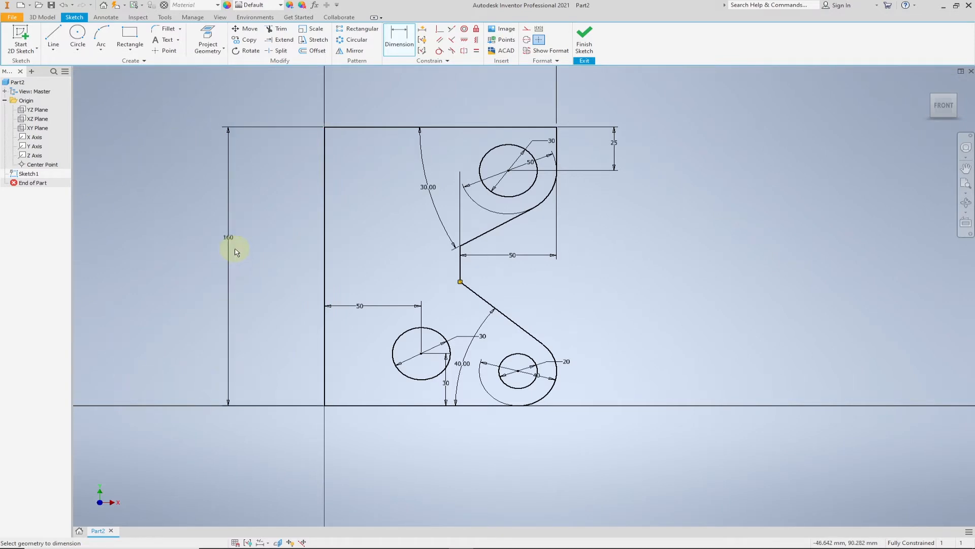
# Mirror the whole profile and its holes about its left vertical edge, and convert that edge to construction geometry.
pyautogui.click(351, 53)
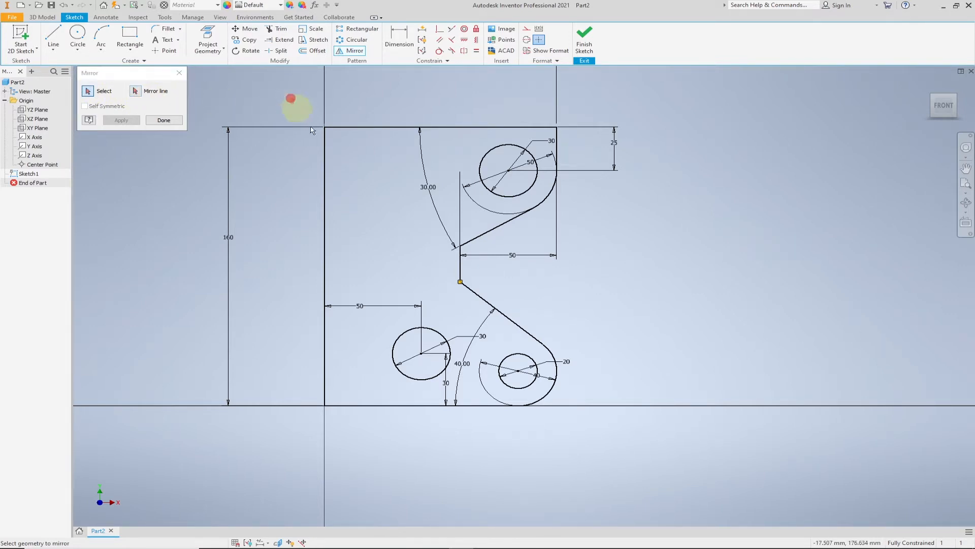
pyautogui.moveTo(291, 98)
pyautogui.mouseDown()
pyautogui.moveTo(558, 350)
pyautogui.moveTo(635, 444)
pyautogui.mouseUp()
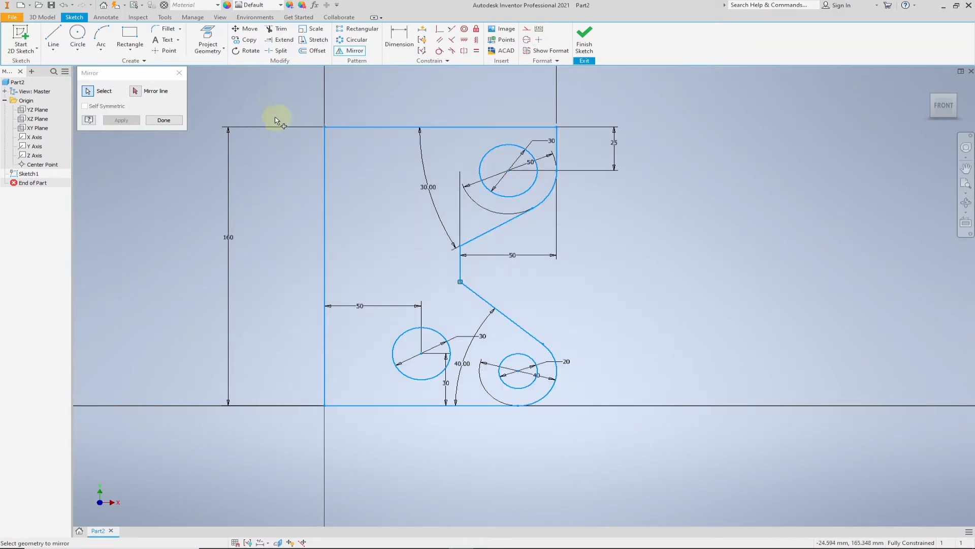
pyautogui.click(135, 91)
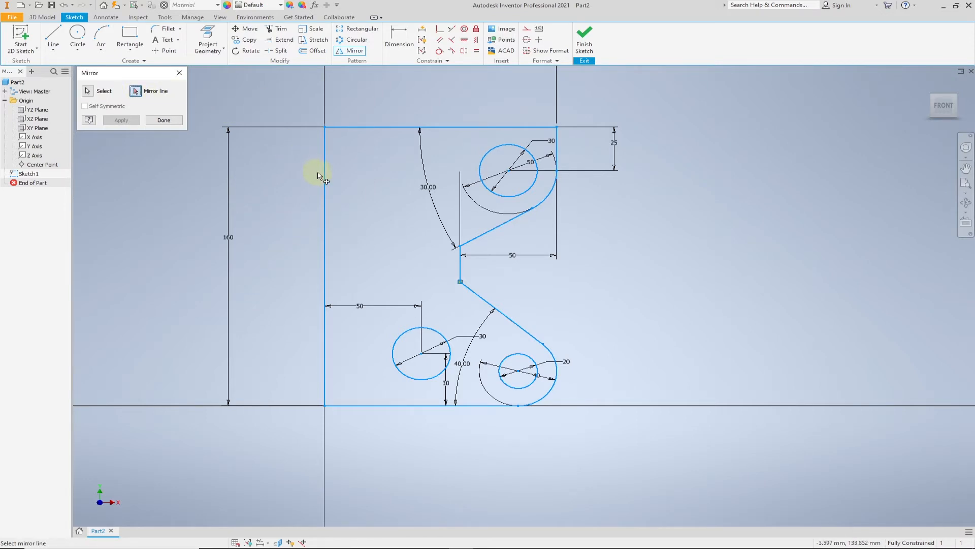
pyautogui.click(324, 180)
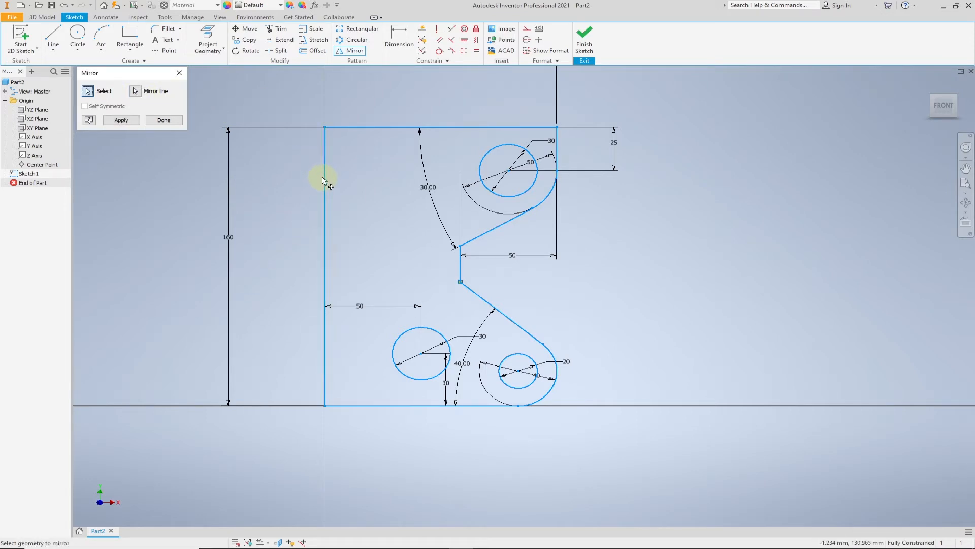
pyautogui.click(133, 126)
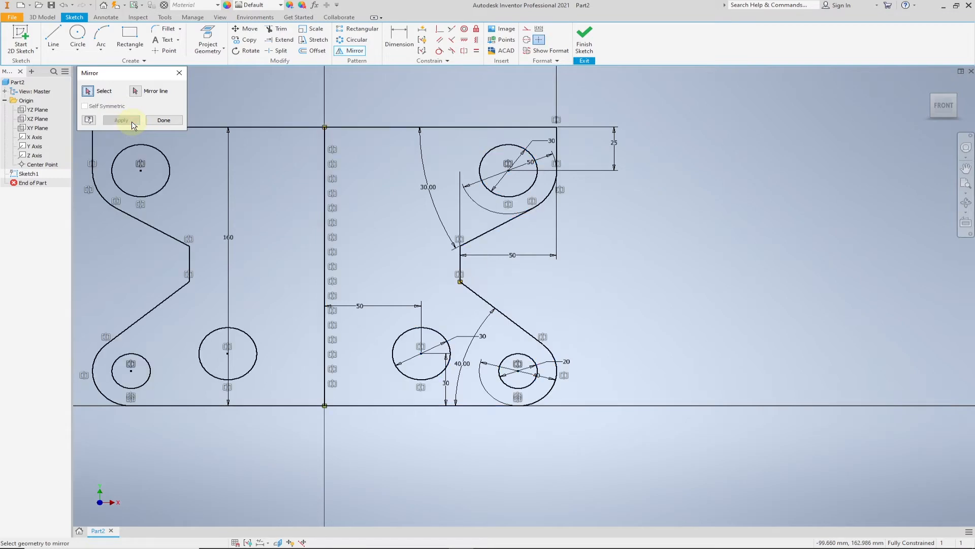
pyautogui.click(164, 121)
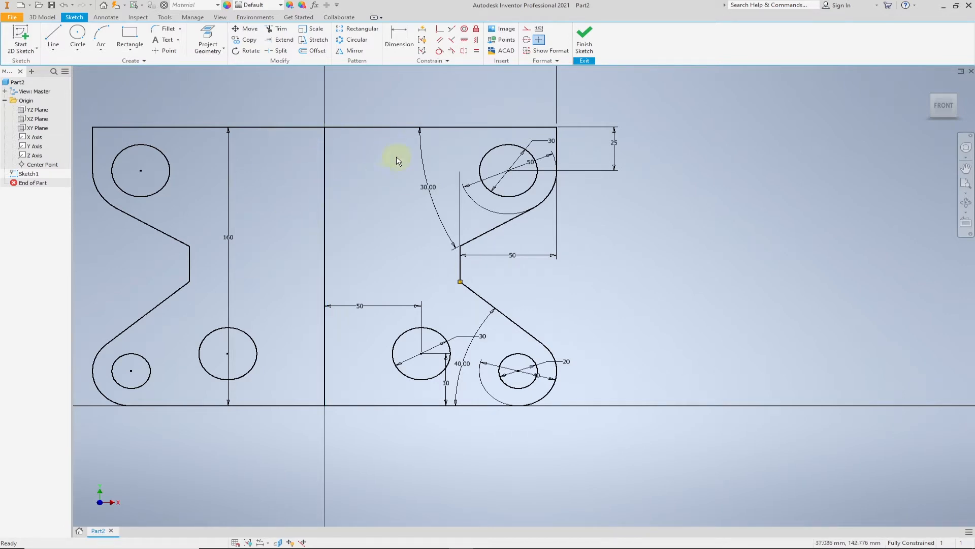
pyautogui.click(325, 174)
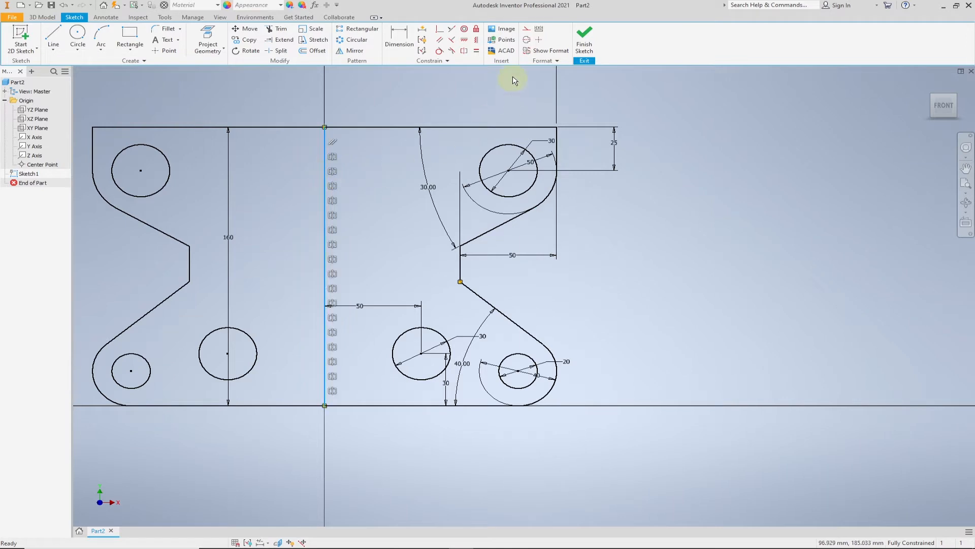
pyautogui.click(528, 30)
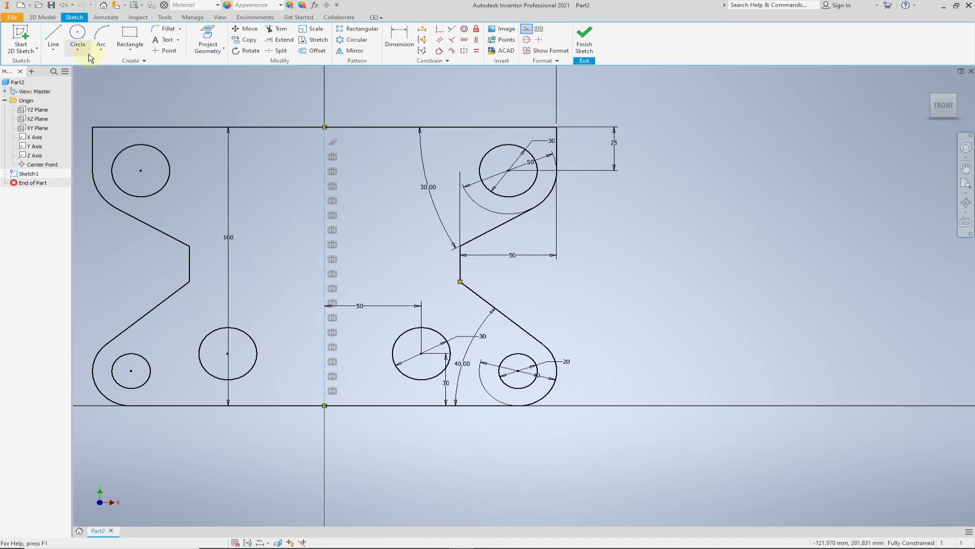
# Draw a vertical center point slot at the construction line's midpoint, 20 mm from center to arc center and 20 mm wide.
pyautogui.click(128, 53)
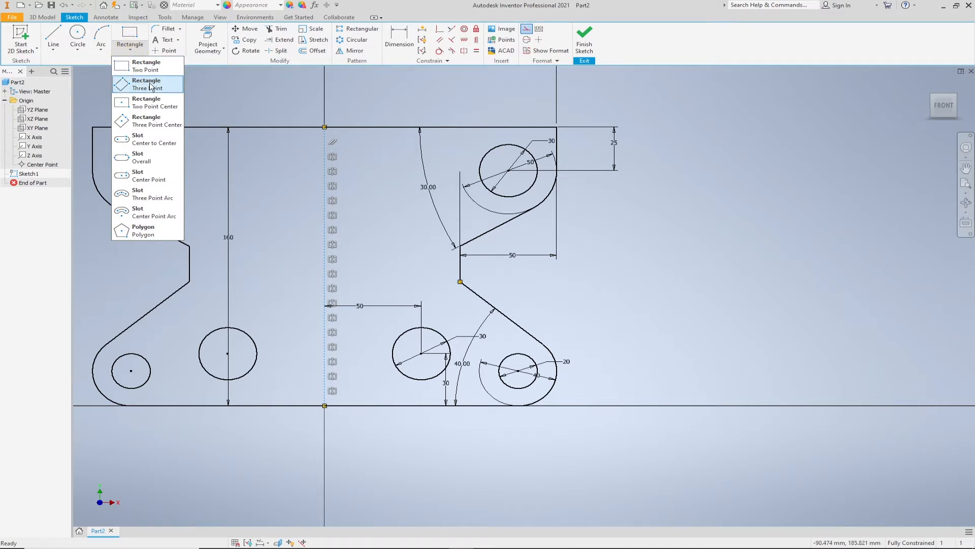
pyautogui.click(151, 179)
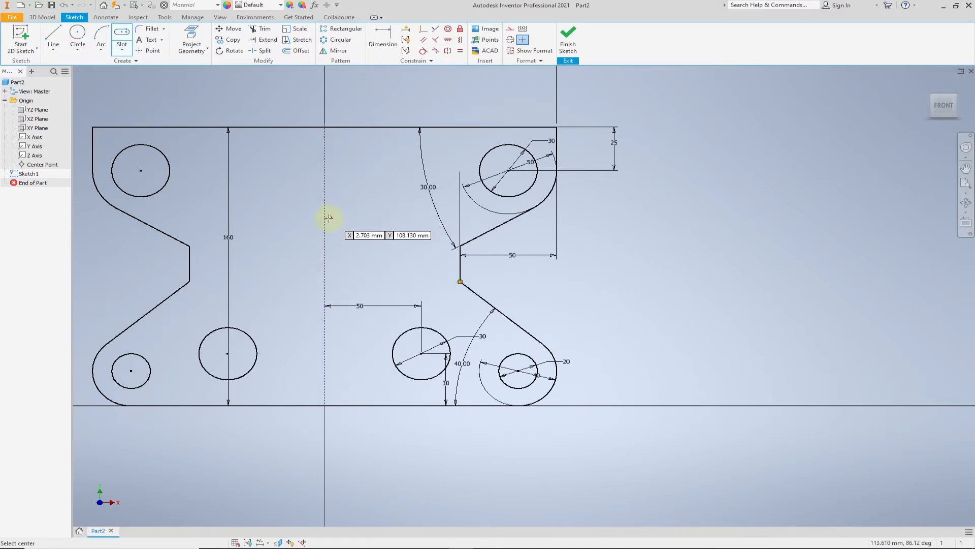
pyautogui.click(324, 266)
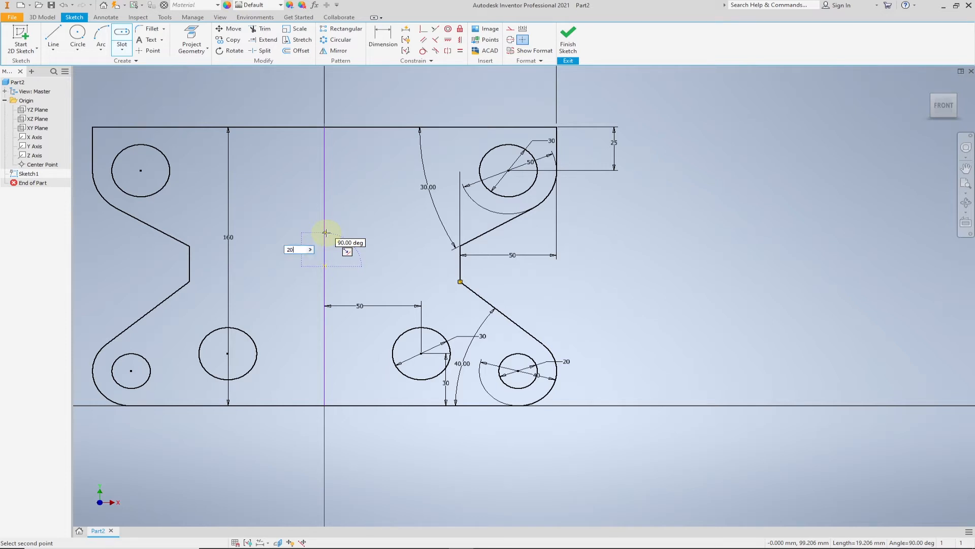
pyautogui.click(325, 233)
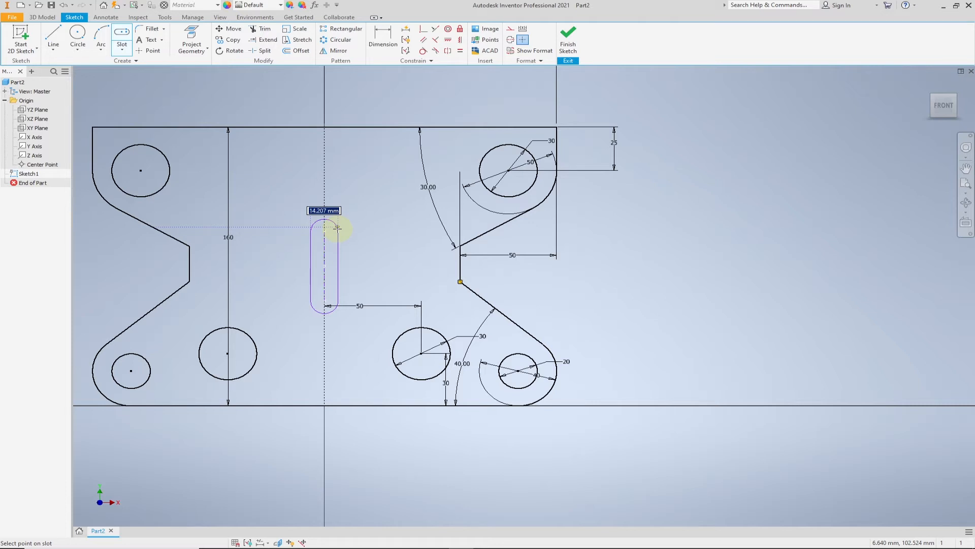
pyautogui.write('20')
pyautogui.press('Return')
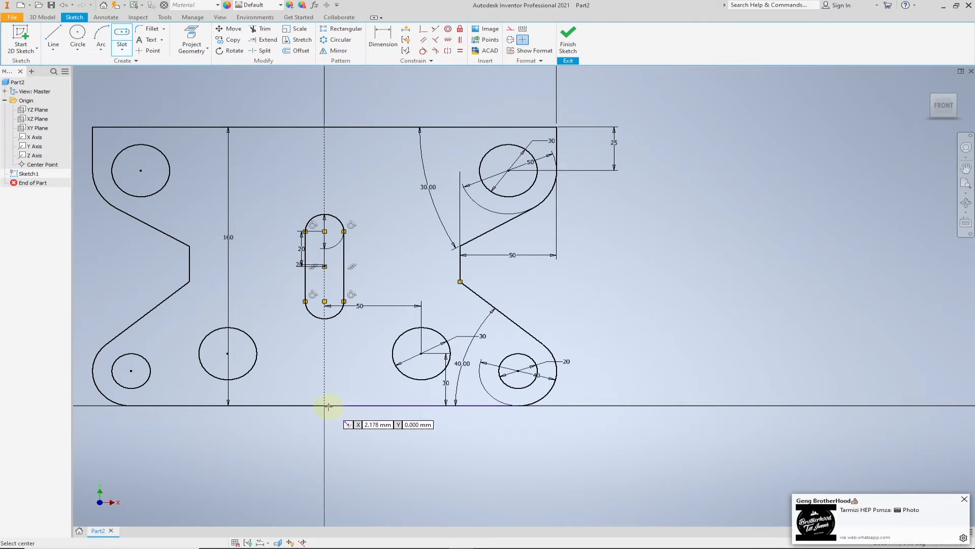
# Draw a horizontal center point slot at the construction line's lower end, 35 mm from center to arc center and 20 mm wide.
pyautogui.click(325, 404)
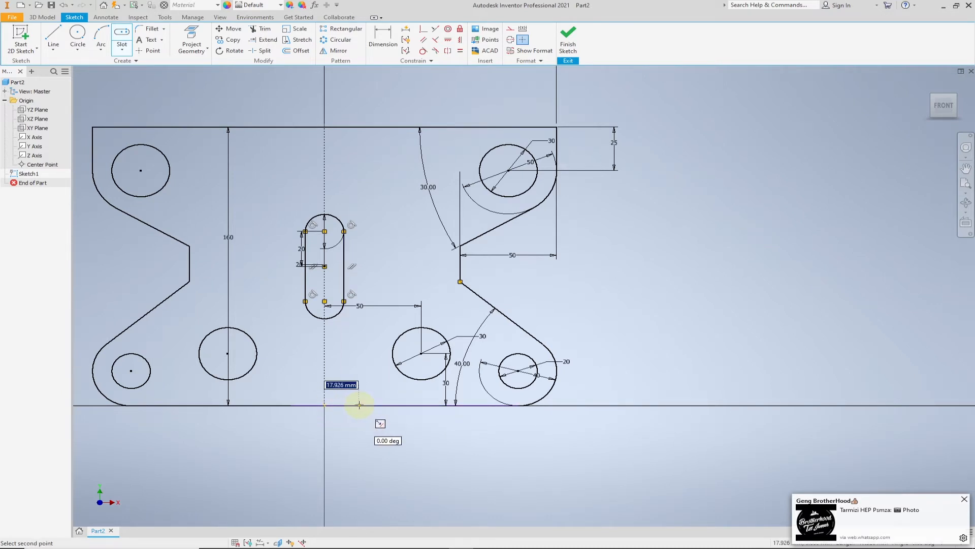
pyautogui.write('35')
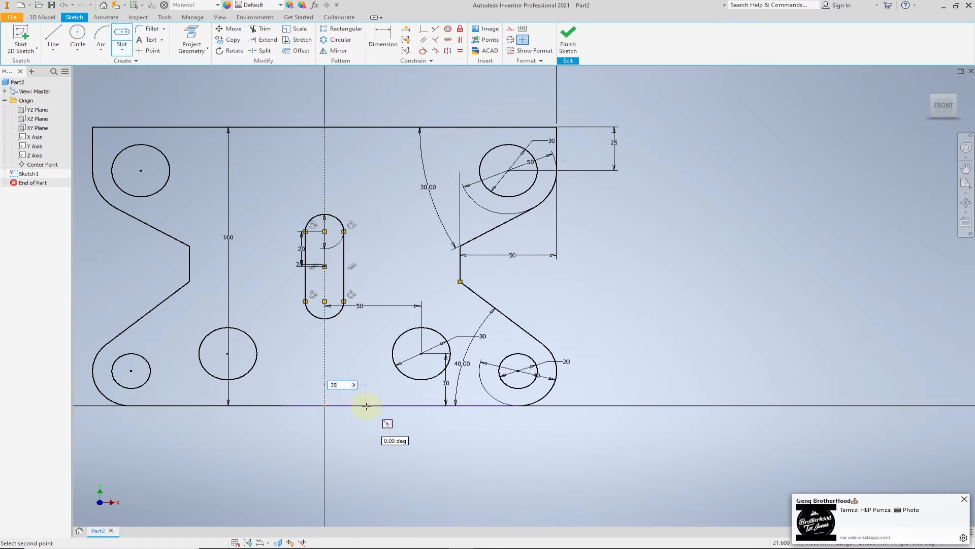
pyautogui.press('Return')
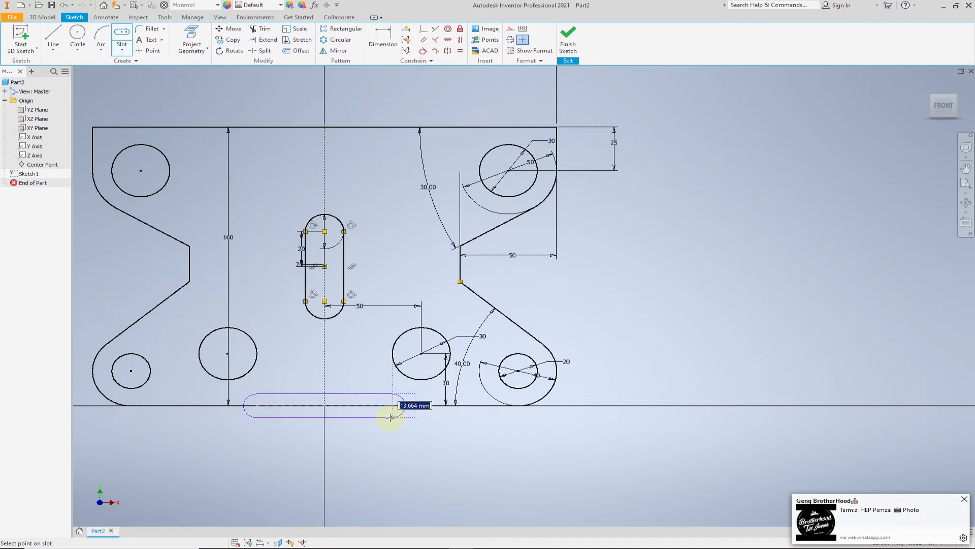
pyautogui.write('20')
pyautogui.press('Return')
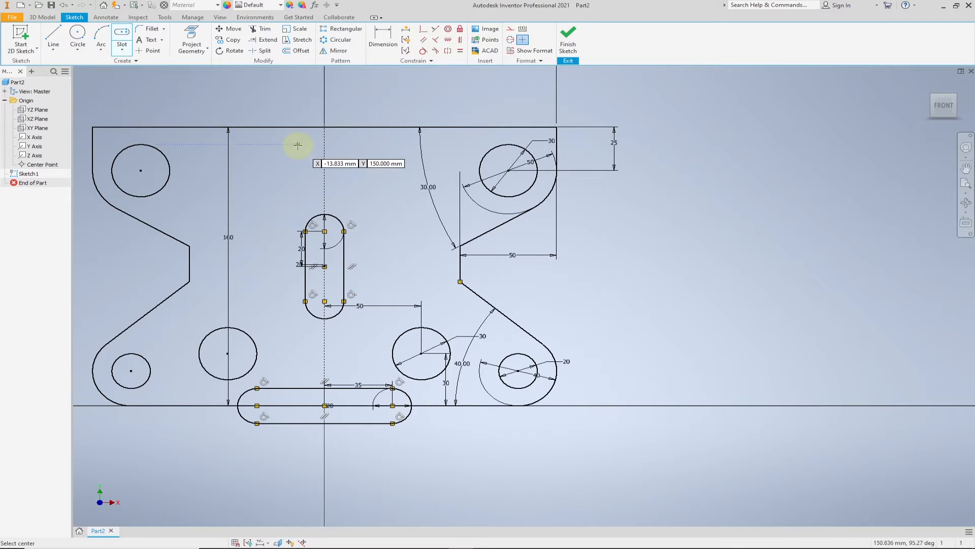
# Trim away the horizontal slot's lower half and the profile's bottom edge inside the slot, leaving an open cutout.
pyautogui.click(263, 31)
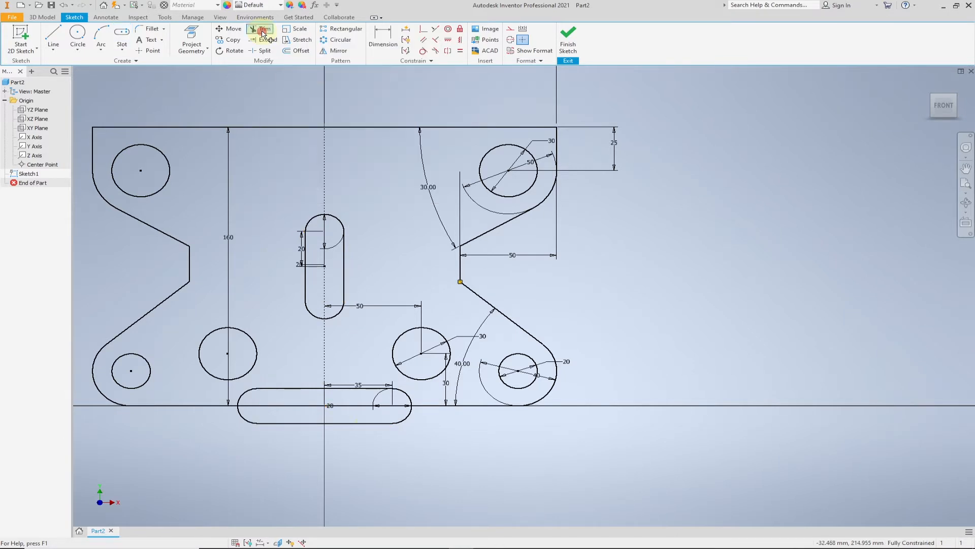
pyautogui.click(244, 413)
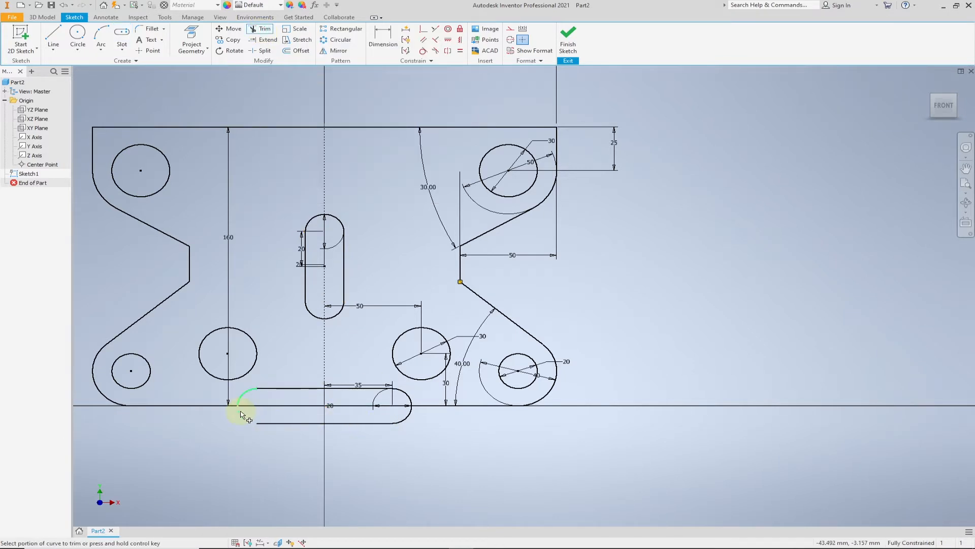
pyautogui.click(406, 420)
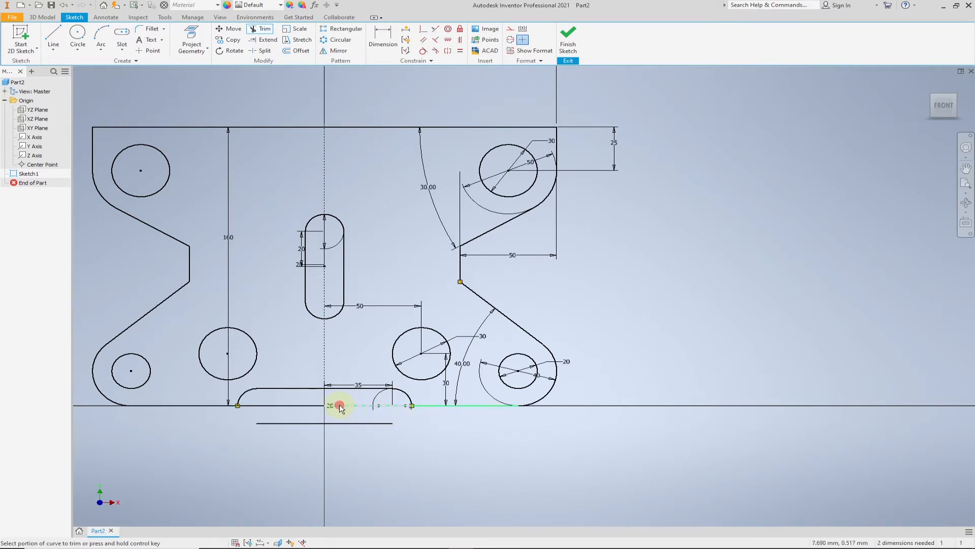
pyautogui.click(333, 404)
pyautogui.click(304, 406)
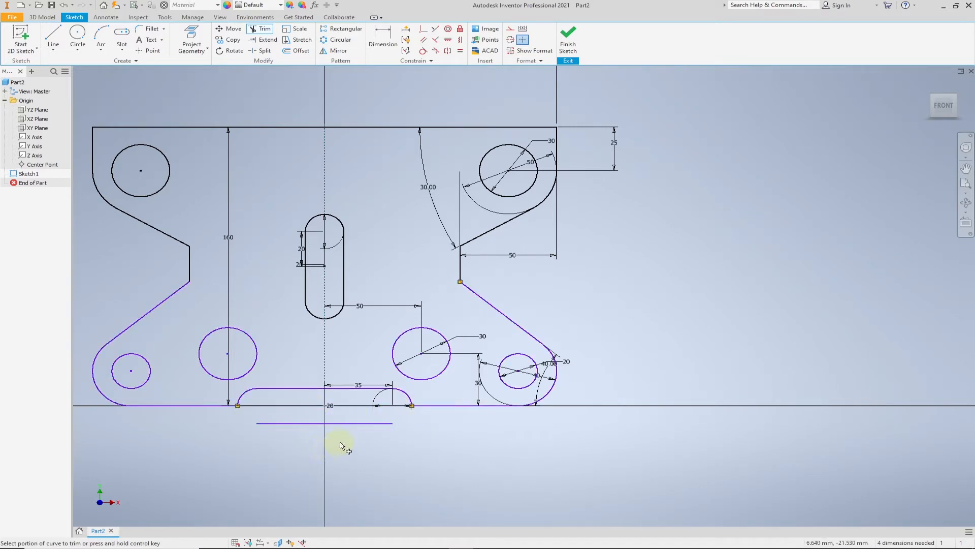
pyautogui.click(365, 426)
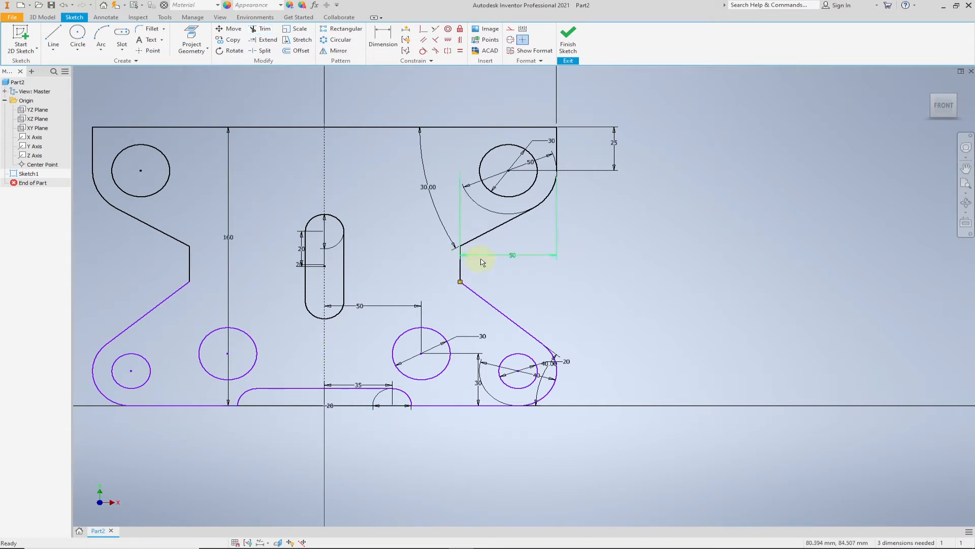
# Fillet the upper and lower corners of the right notch with a 10 mm radius.
pyautogui.scroll(5, 473, 253)
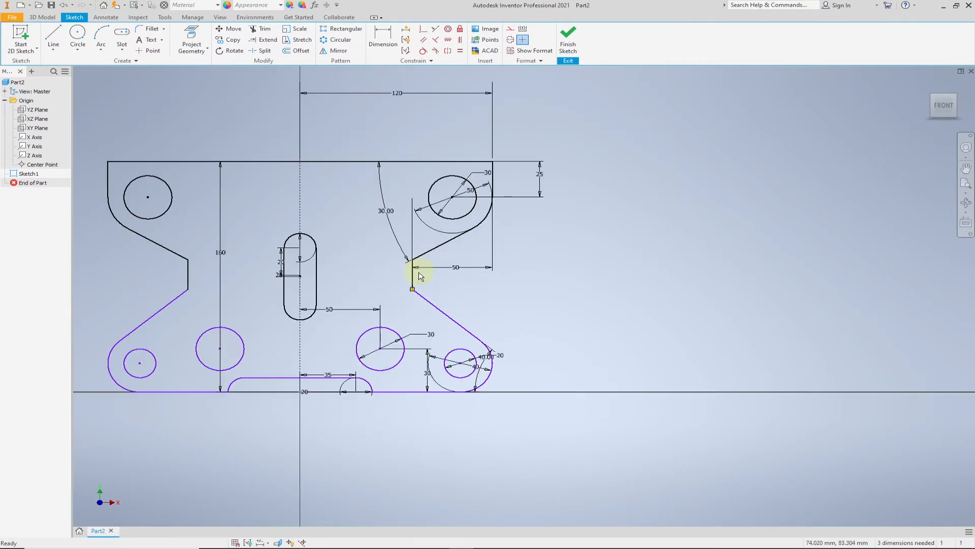
pyautogui.scroll(-5, 390, 199)
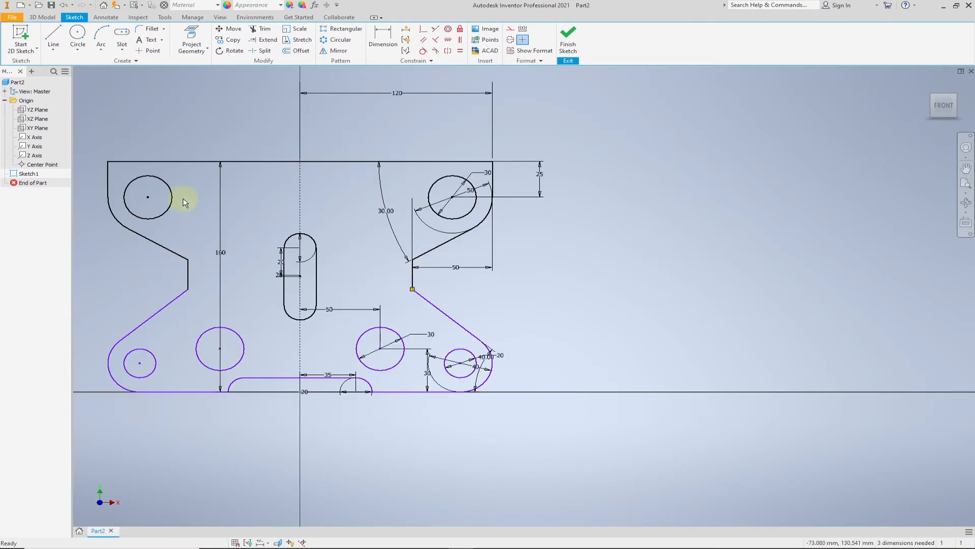
pyautogui.click(152, 29)
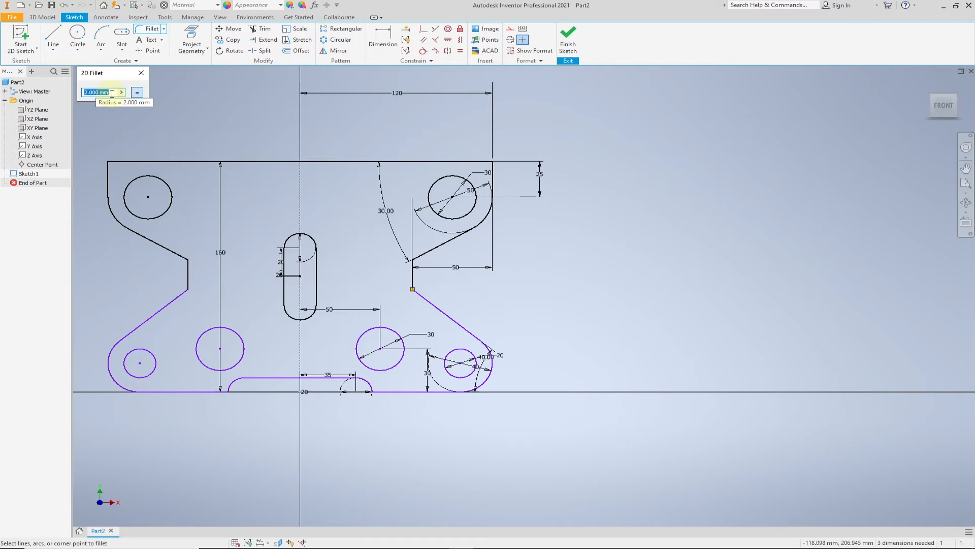
pyautogui.write('10')
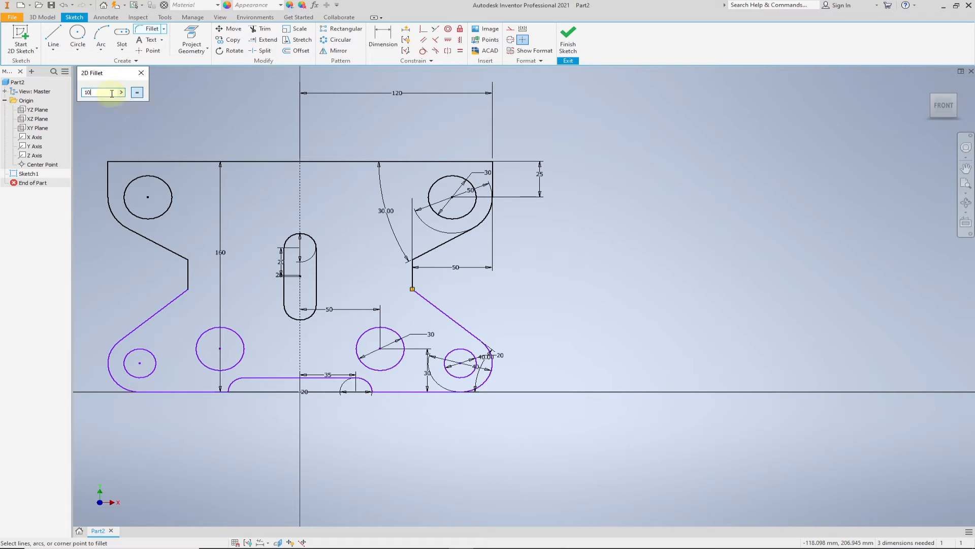
pyautogui.scroll(5, 429, 272)
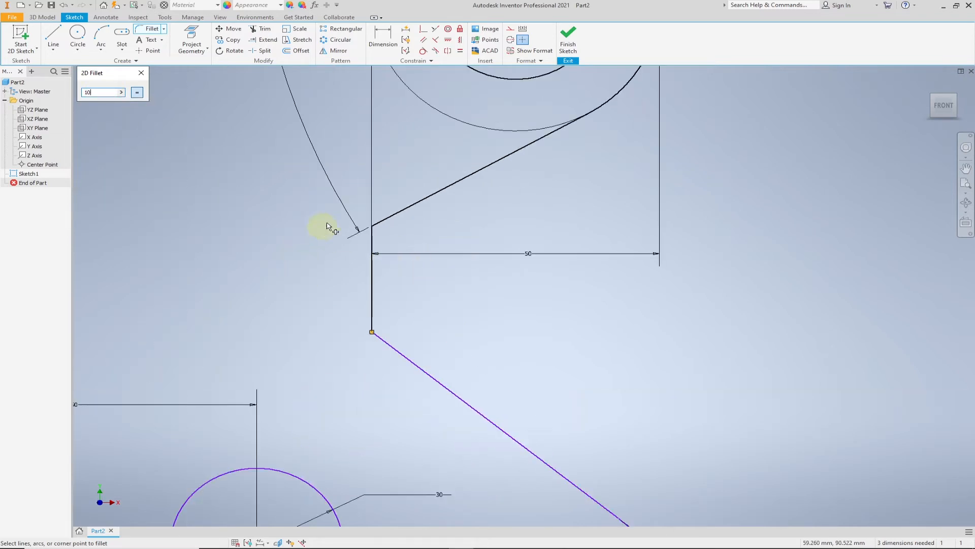
pyautogui.scroll(3, 368, 209)
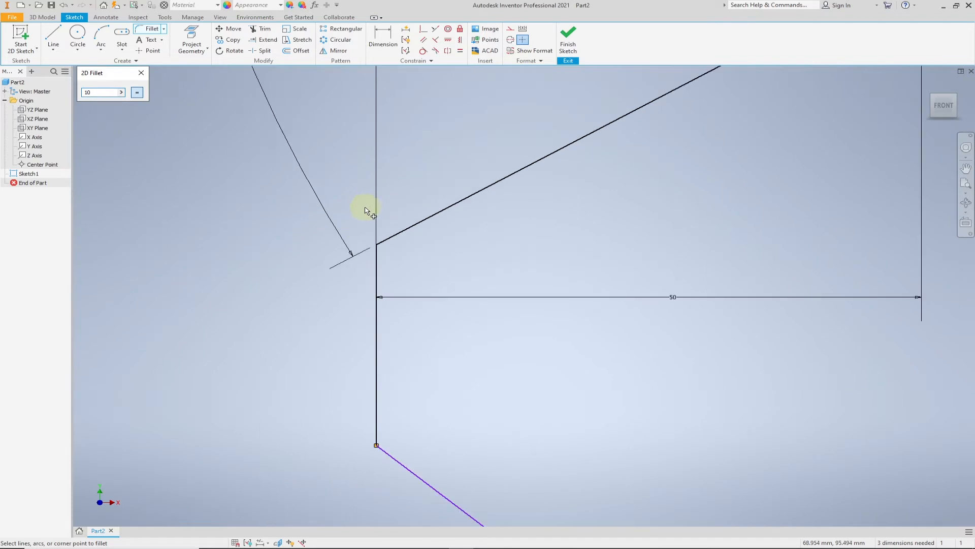
pyautogui.click(376, 258)
pyautogui.click(392, 238)
pyautogui.scroll(-7, 413, 305)
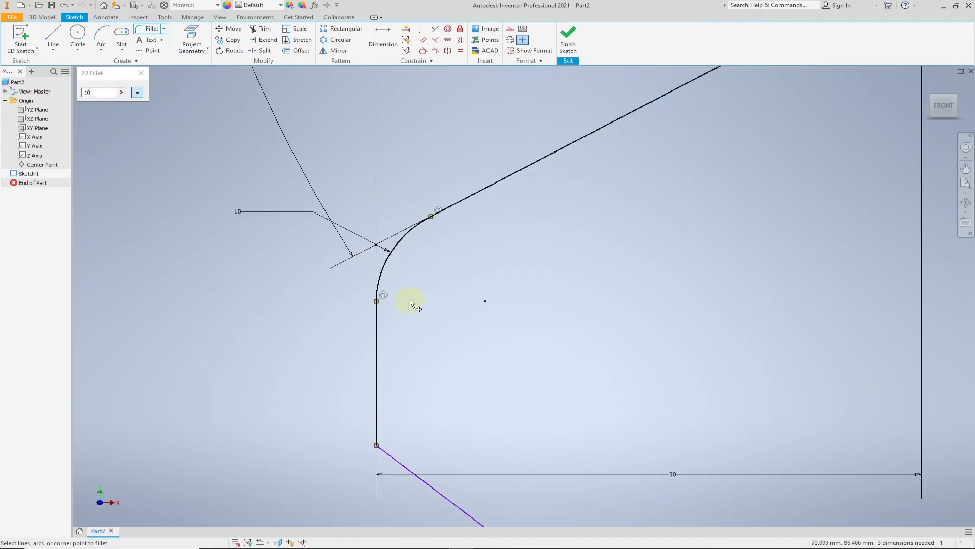
pyautogui.scroll(6, 429, 351)
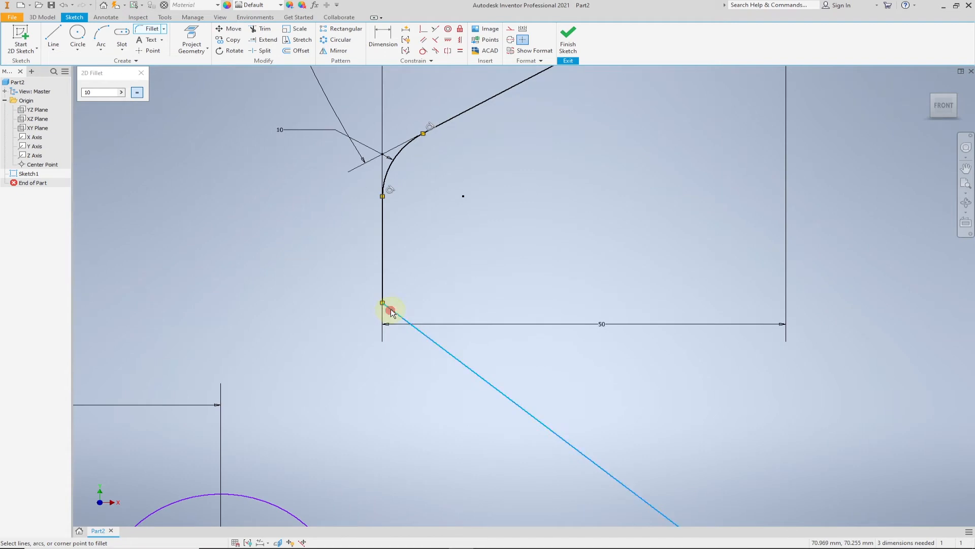
pyautogui.click(382, 294)
pyautogui.scroll(-7, 424, 306)
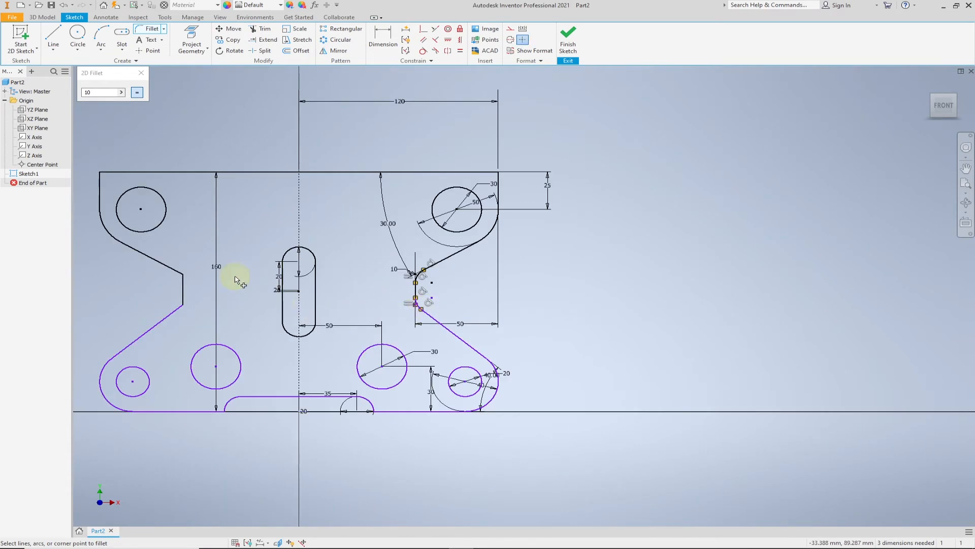
# Fillet the upper and lower corners of the mirrored left notch with the same 10 mm radius.
pyautogui.scroll(6, 145, 277)
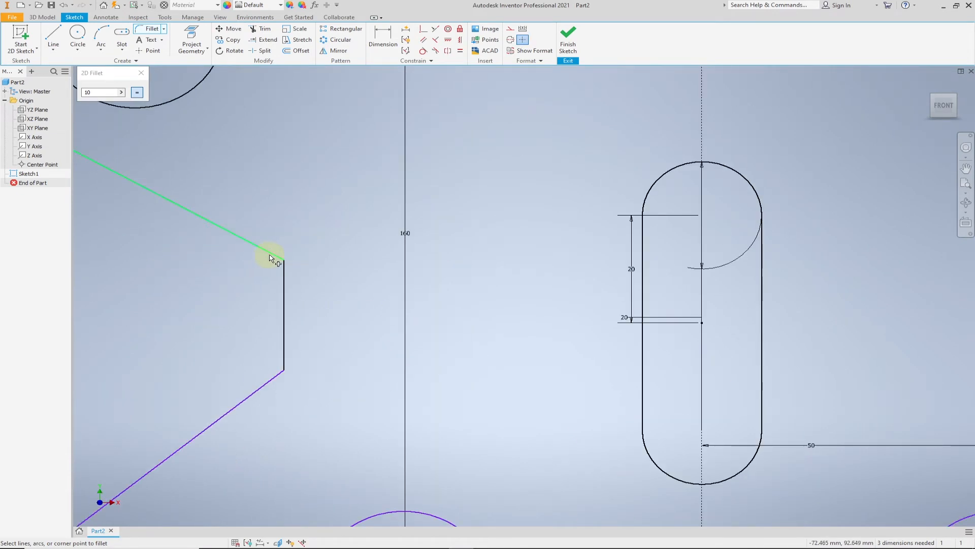
pyautogui.click(283, 270)
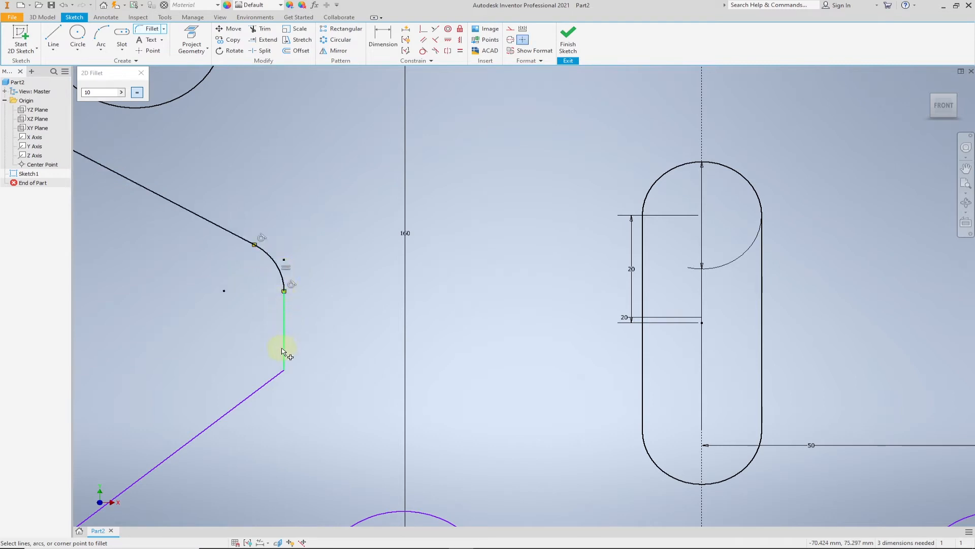
pyautogui.click(269, 377)
pyautogui.scroll(-9, 375, 346)
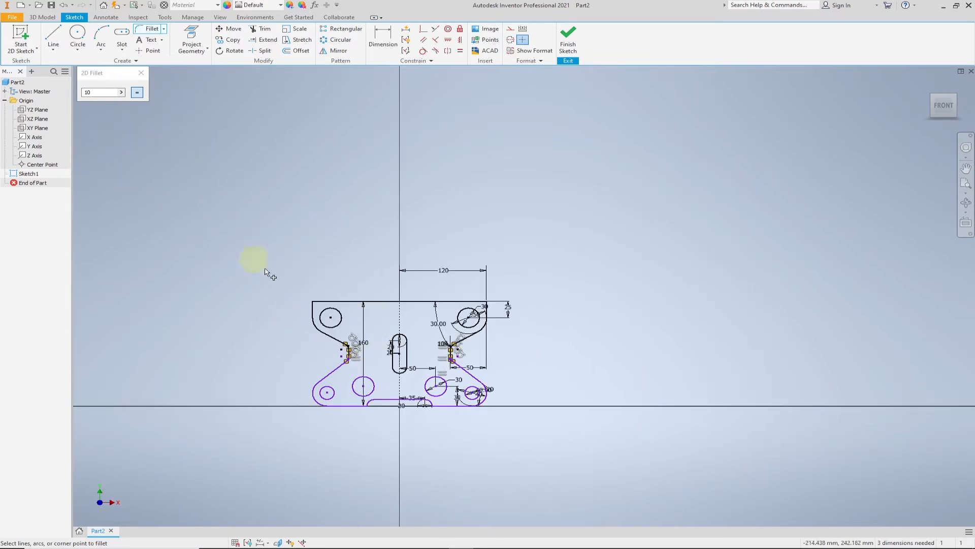
pyautogui.rightClick(328, 198)
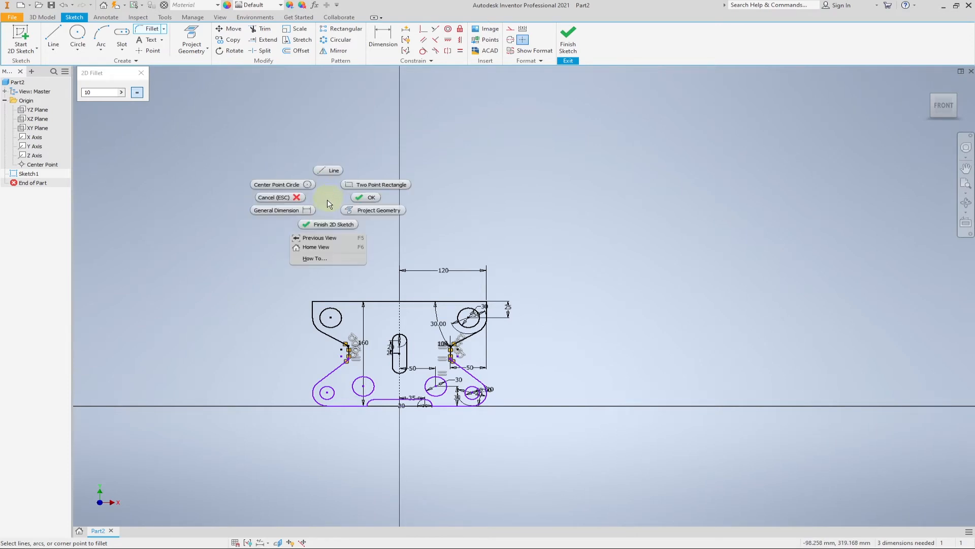
# End the Fillet command, finish the 2D sketch and show the whole profile in the home isometric view.
pyautogui.click(366, 197)
pyautogui.scroll(3, 438, 318)
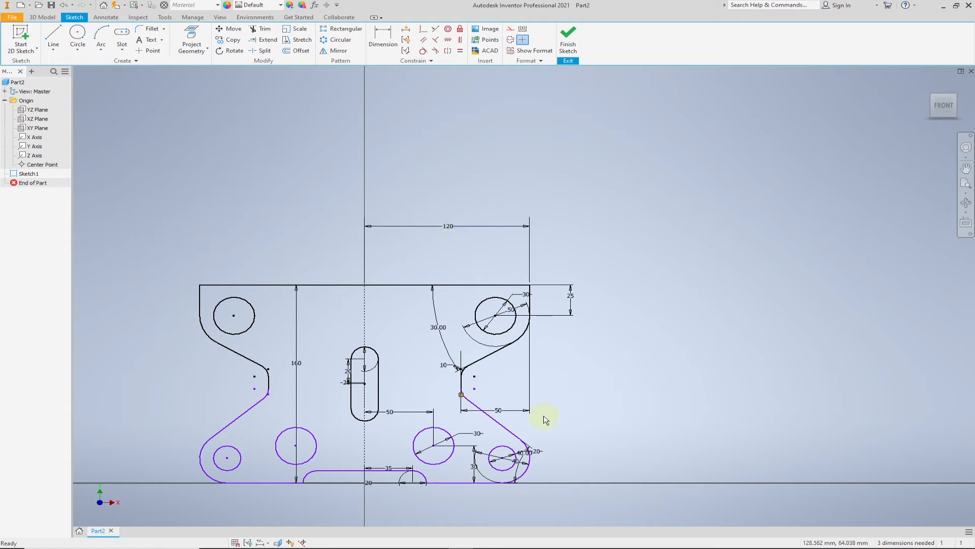
pyautogui.scroll(5, 531, 465)
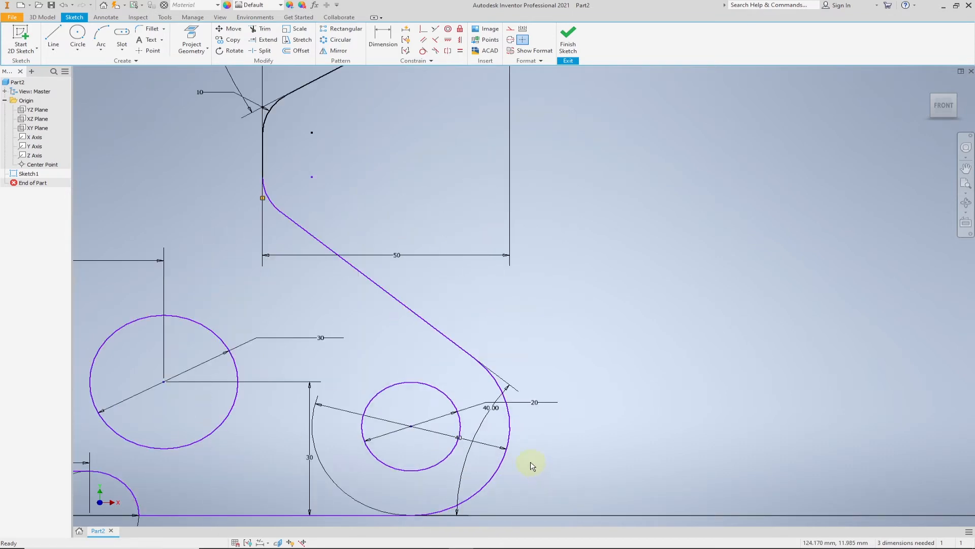
pyautogui.scroll(-4, 531, 465)
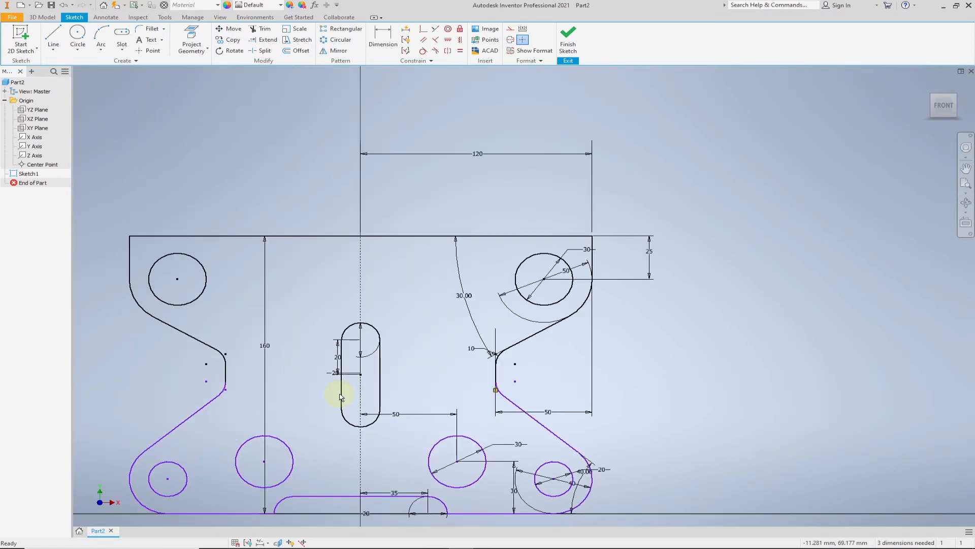
pyautogui.scroll(-2, 335, 363)
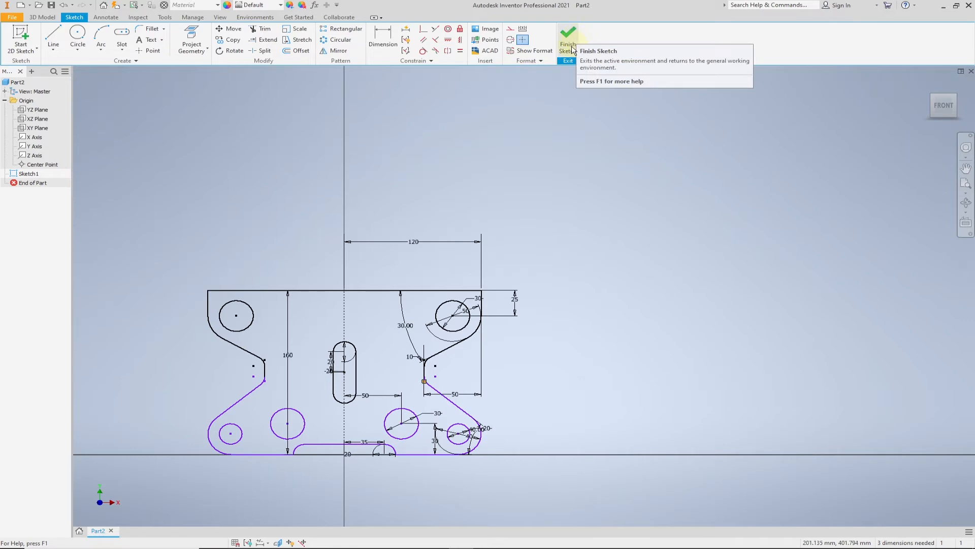
pyautogui.rightClick(523, 231)
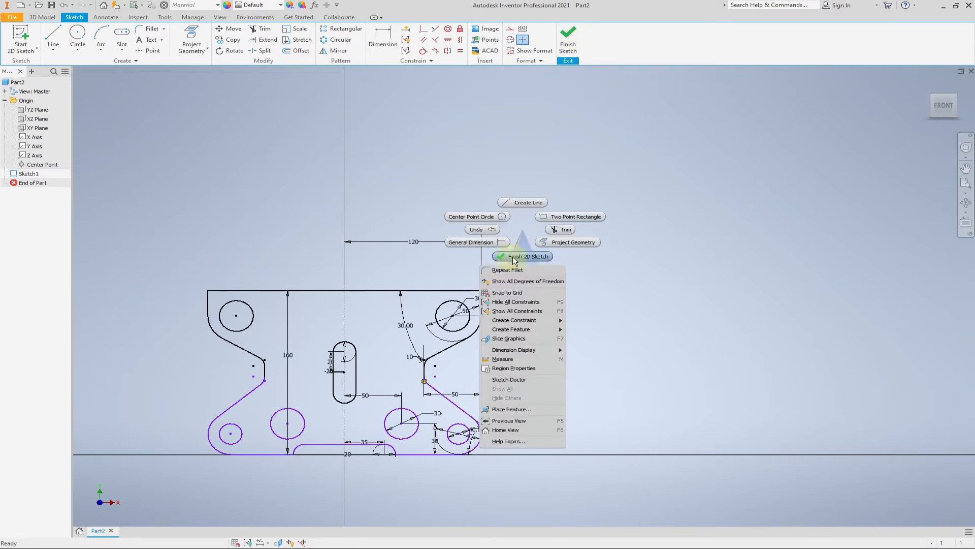
pyautogui.click(536, 257)
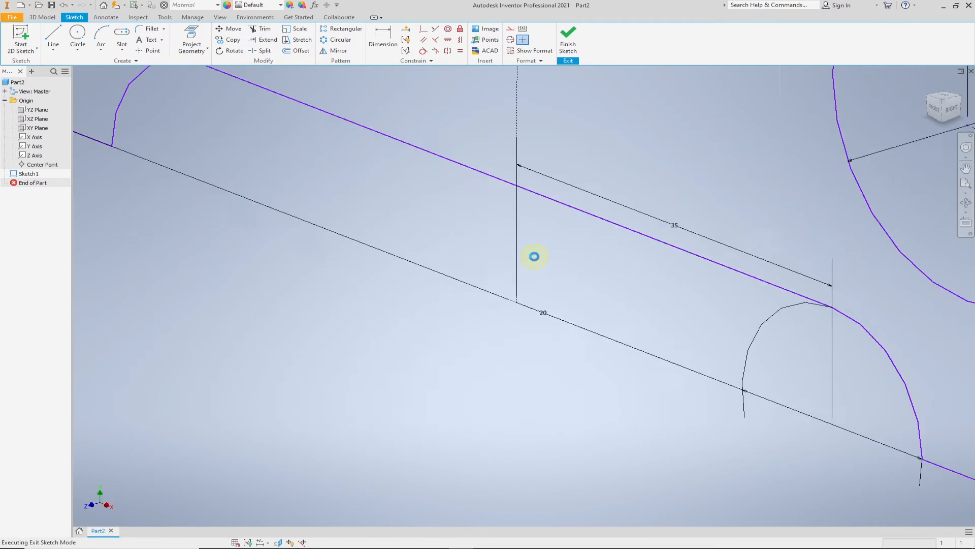
pyautogui.click(928, 84)
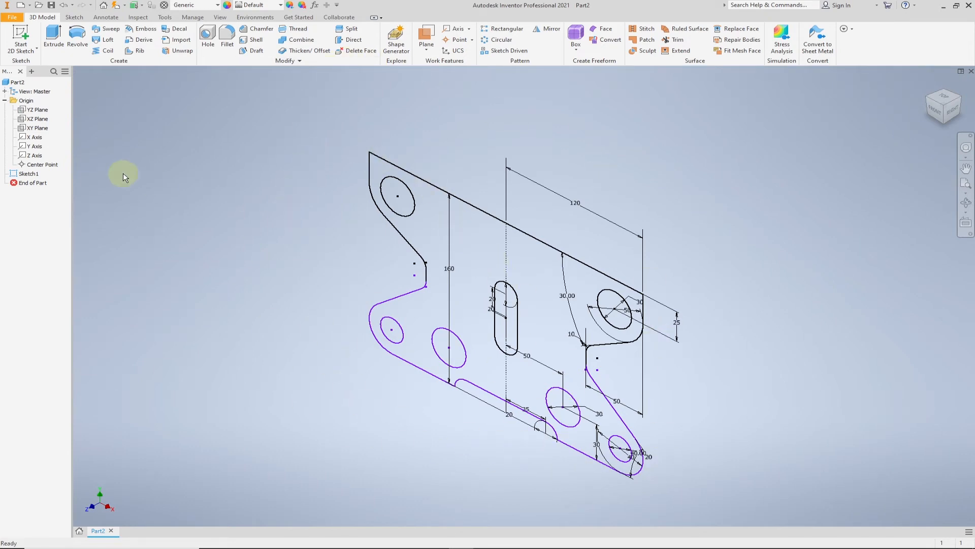
# Extrude the plate profile 10 mm in the default direction, leaving the holes, slot and bottom cutout open.
pyautogui.click(53, 34)
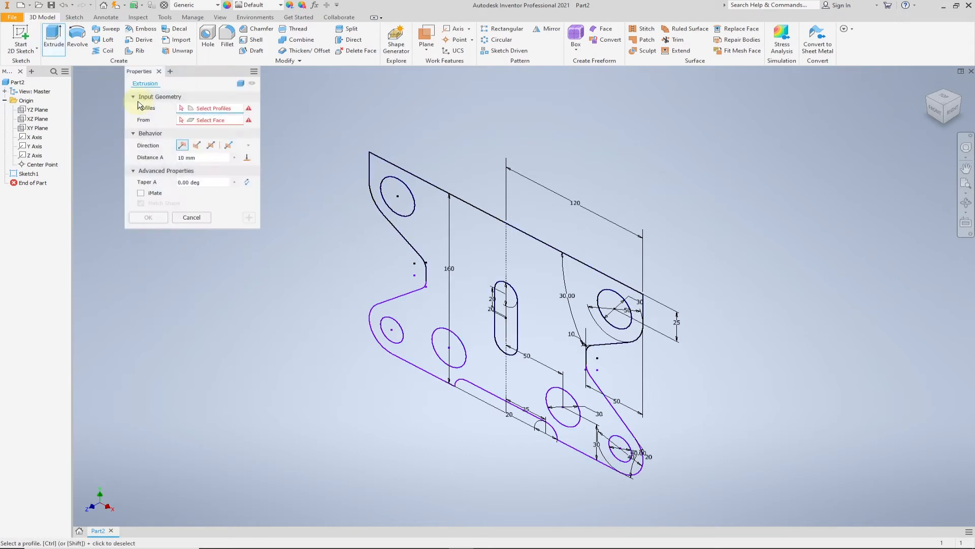
pyautogui.moveTo(192, 75); pyautogui.dragTo(207, 142)
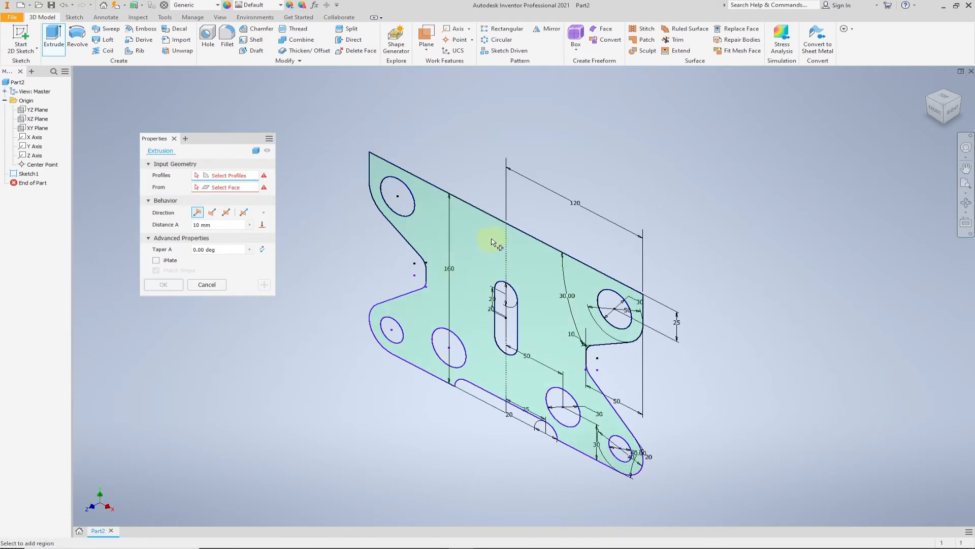
pyautogui.click(478, 175)
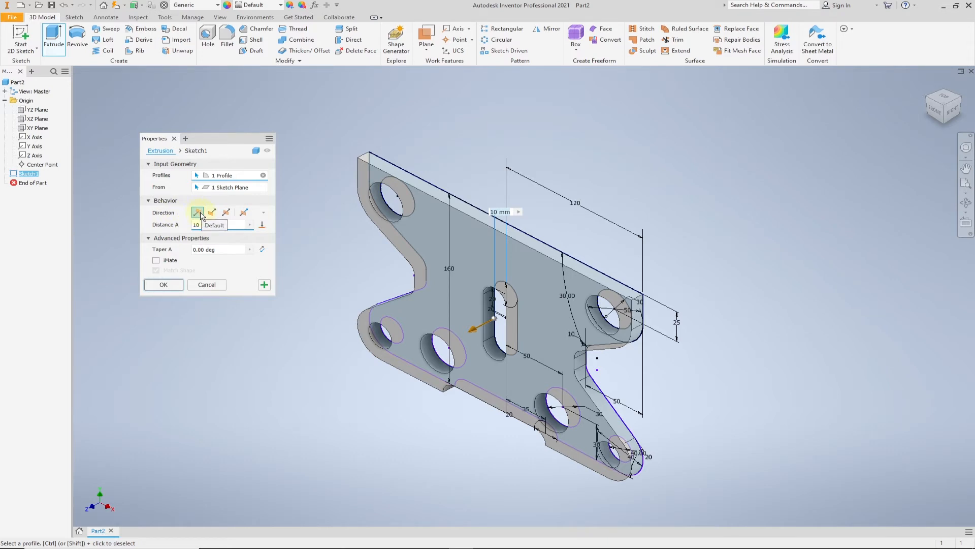
pyautogui.click(212, 213)
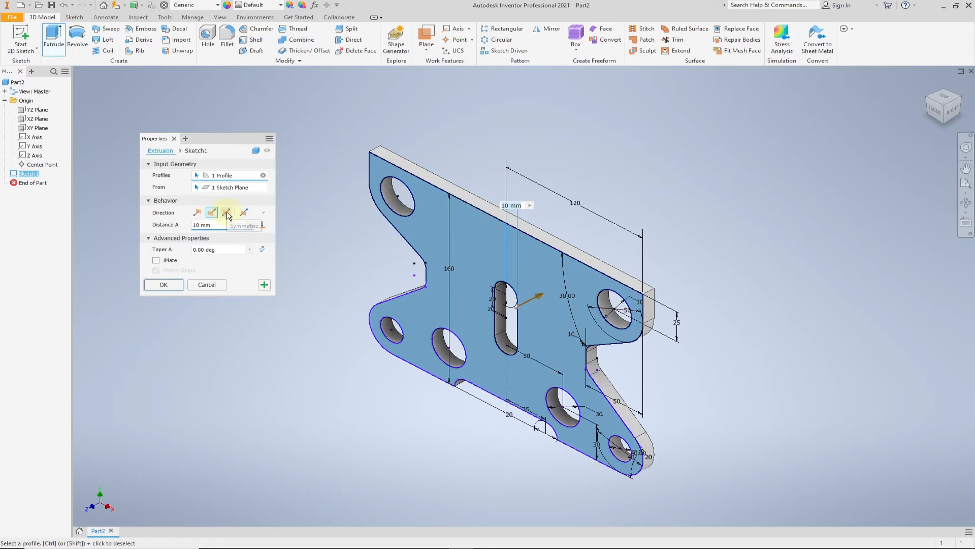
pyautogui.click(227, 213)
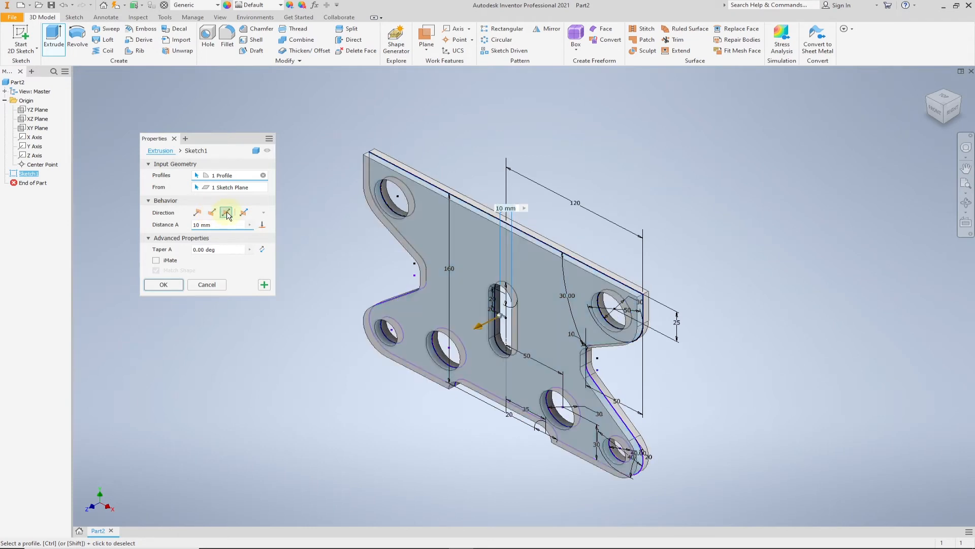
pyautogui.click(244, 213)
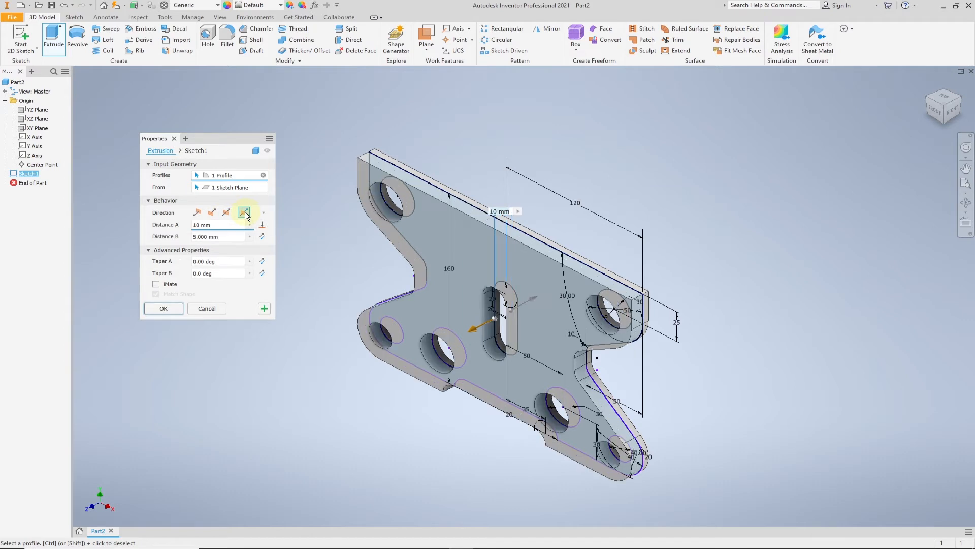
pyautogui.click(198, 213)
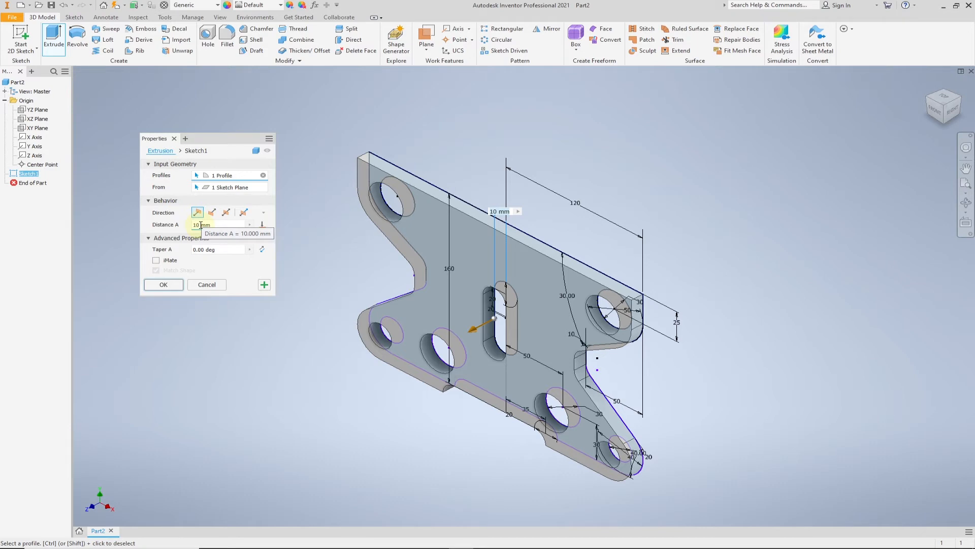
pyautogui.click(177, 288)
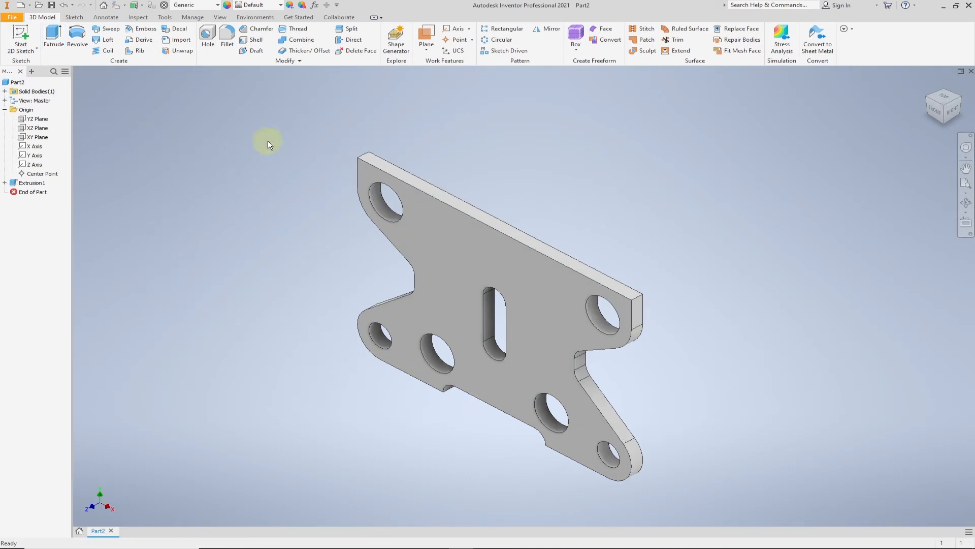
# Save the part as "Task 1" in the Task 1 folder of the INVENTOR workspace.
pyautogui.click(52, 6)
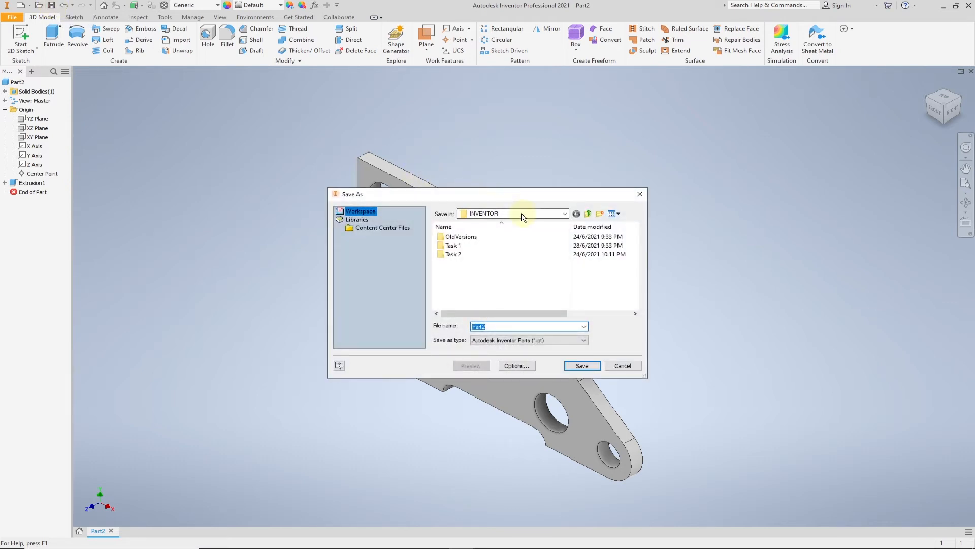
pyautogui.doubleClick(453, 246)
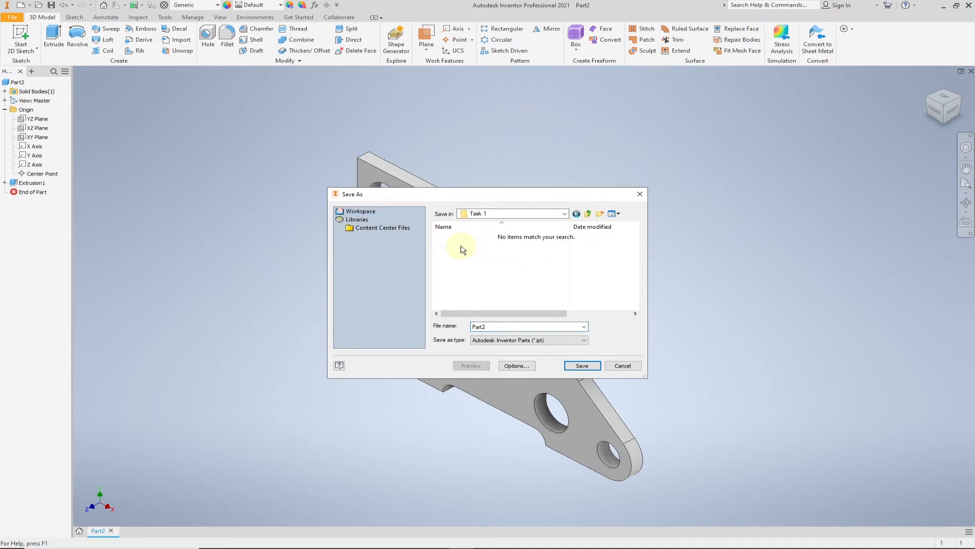
pyautogui.doubleClick(494, 326)
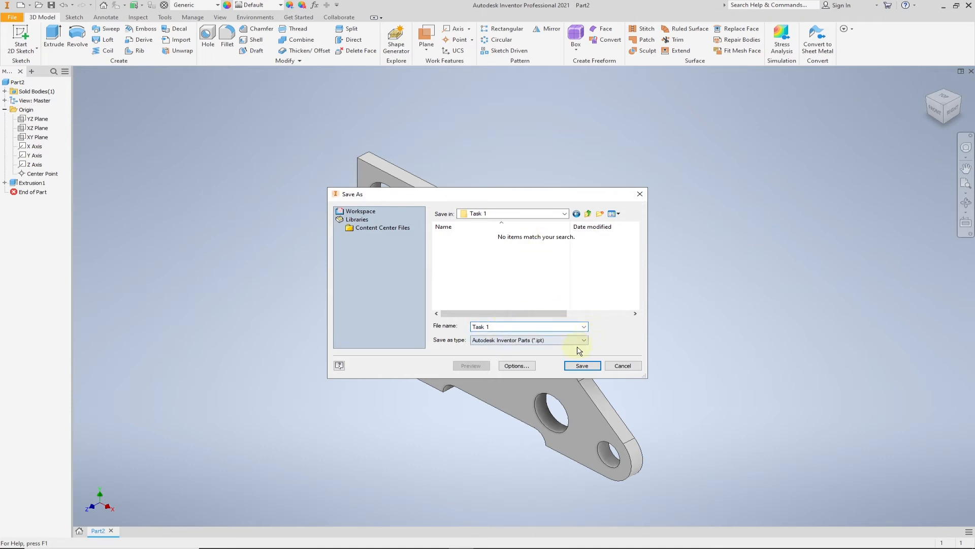
pyautogui.write('Task 1')
pyautogui.click(578, 365)
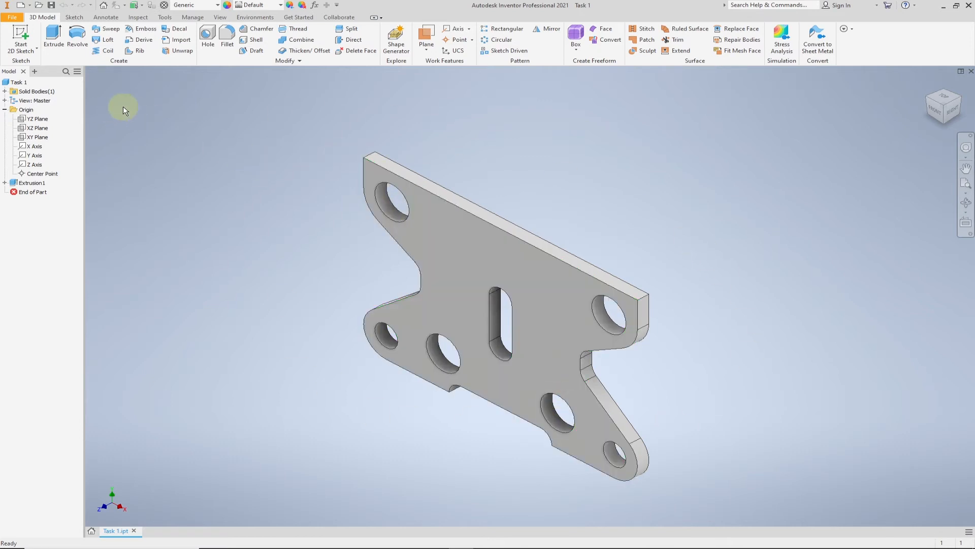
# Create a new drawing file from the metric ISO.idw template.
pyautogui.click(21, 6)
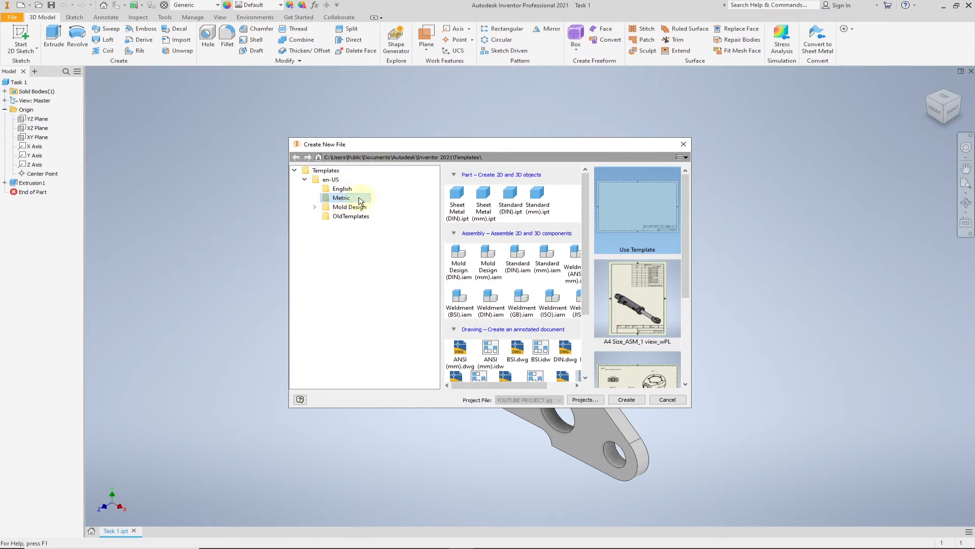
pyautogui.click(370, 191)
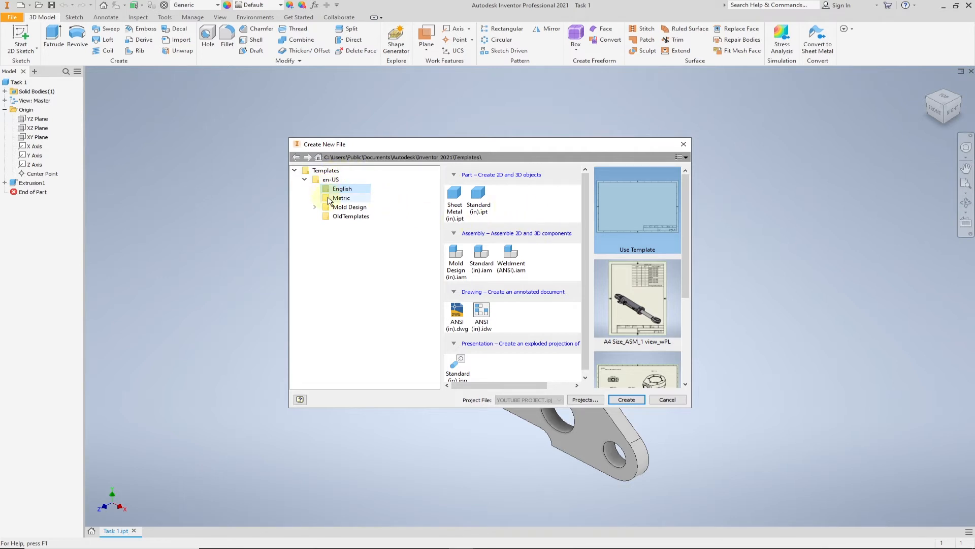
pyautogui.click(347, 202)
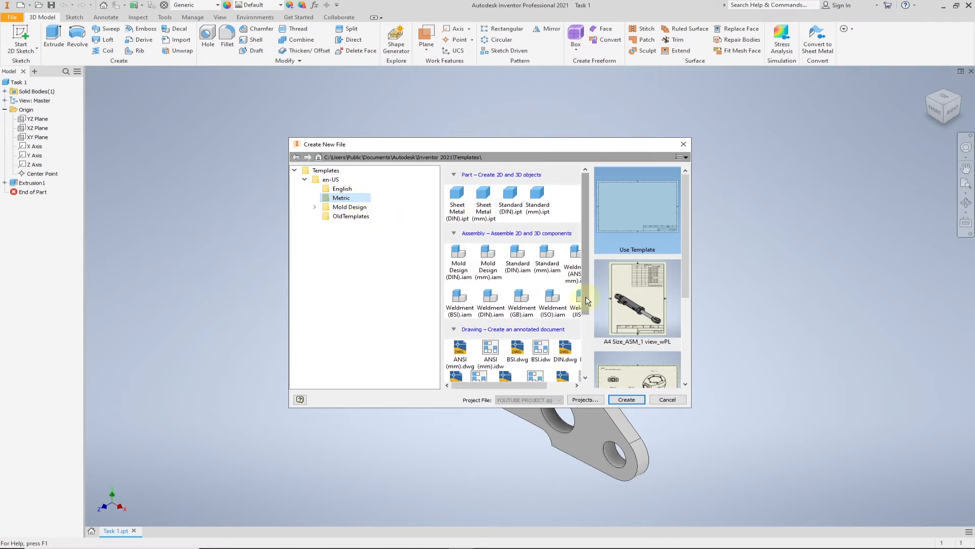
pyautogui.moveTo(588, 301)
pyautogui.mouseDown()
pyautogui.moveTo(600, 315)
pyautogui.moveTo(583, 347)
pyautogui.mouseUp()
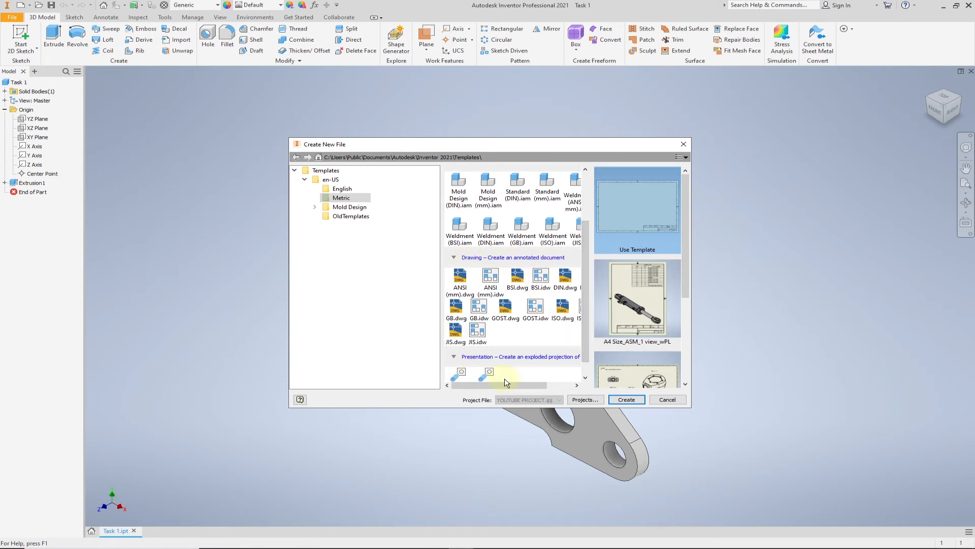
pyautogui.moveTo(506, 384); pyautogui.dragTo(542, 386)
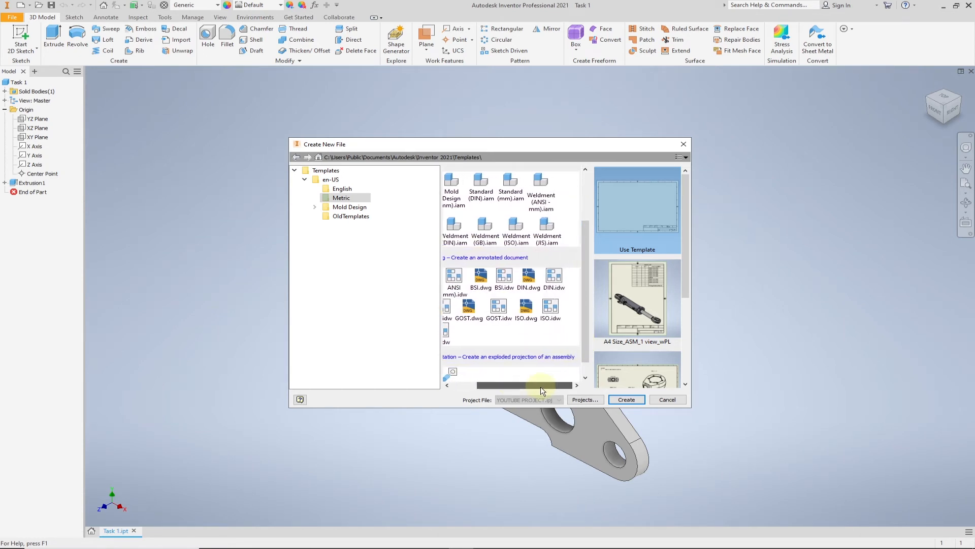
pyautogui.click(553, 309)
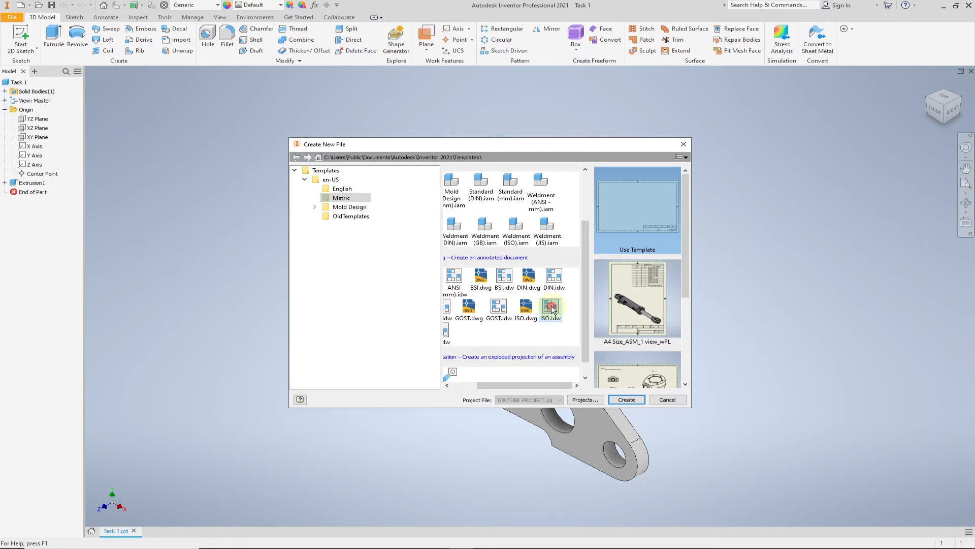
pyautogui.click(635, 401)
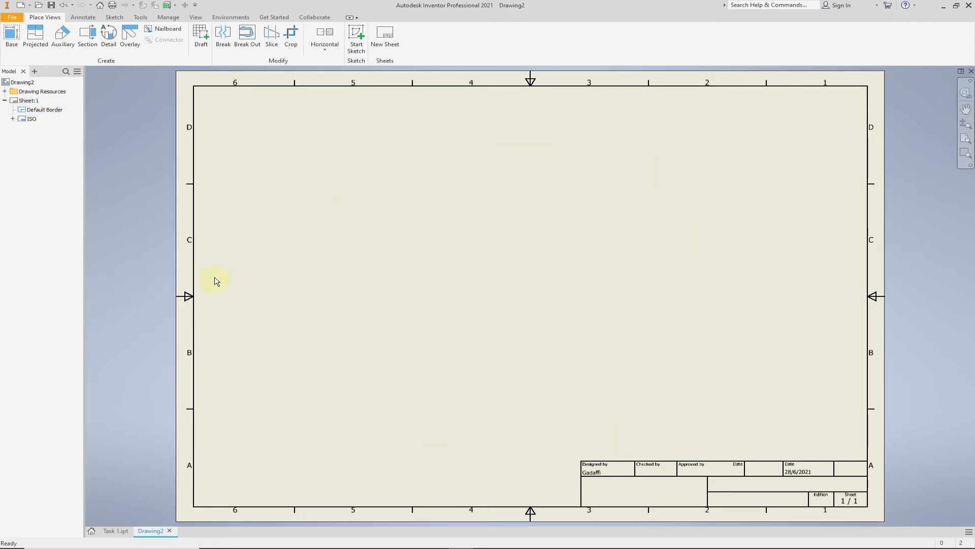
# Edit the drawing sheet to use A3 size and landscape orientation, with the title block in the sheet's lower-right corner.
pyautogui.rightClick(37, 104)
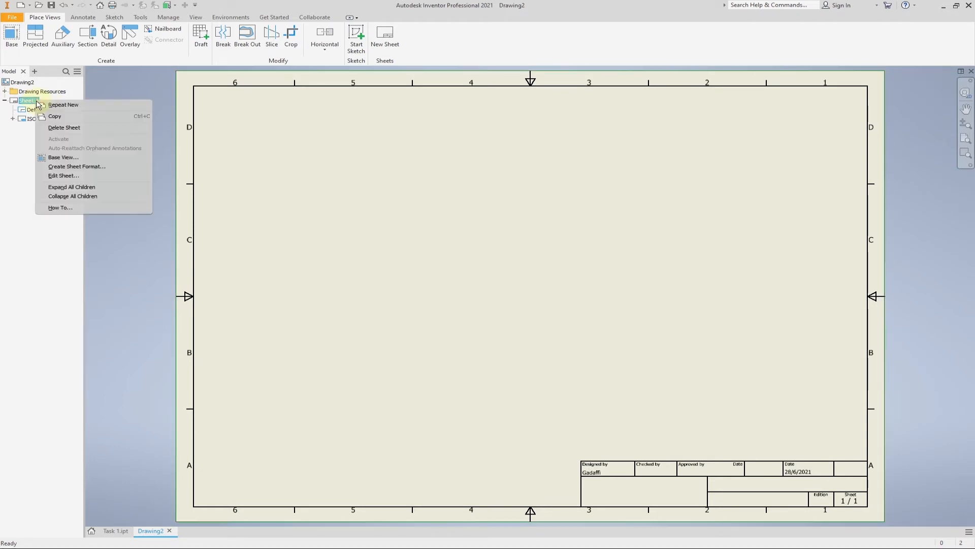
pyautogui.click(78, 176)
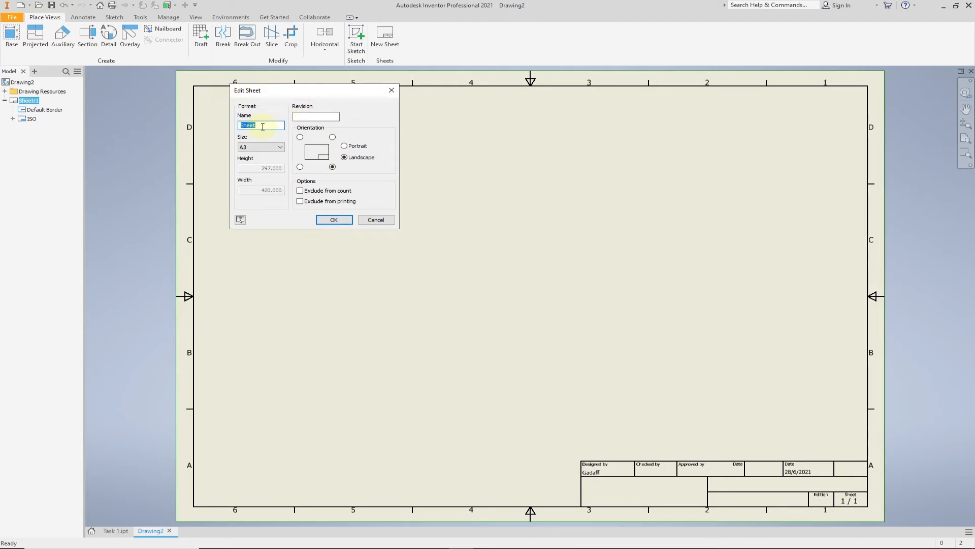
pyautogui.click(257, 148)
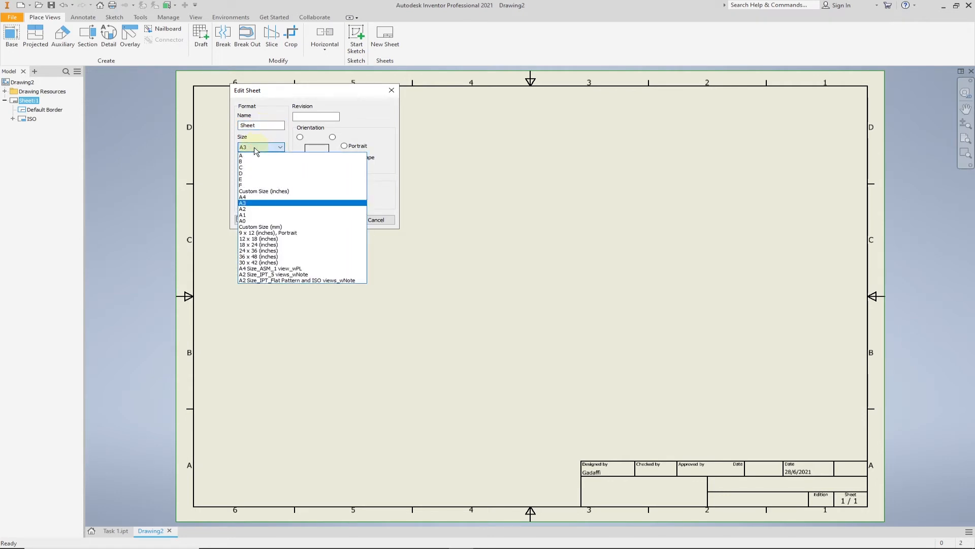
pyautogui.click(244, 203)
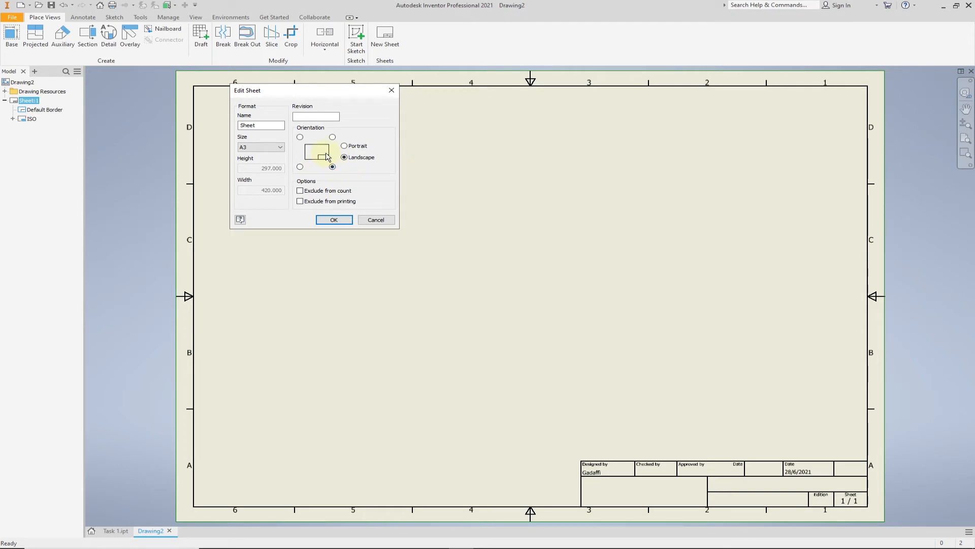
pyautogui.click(300, 167)
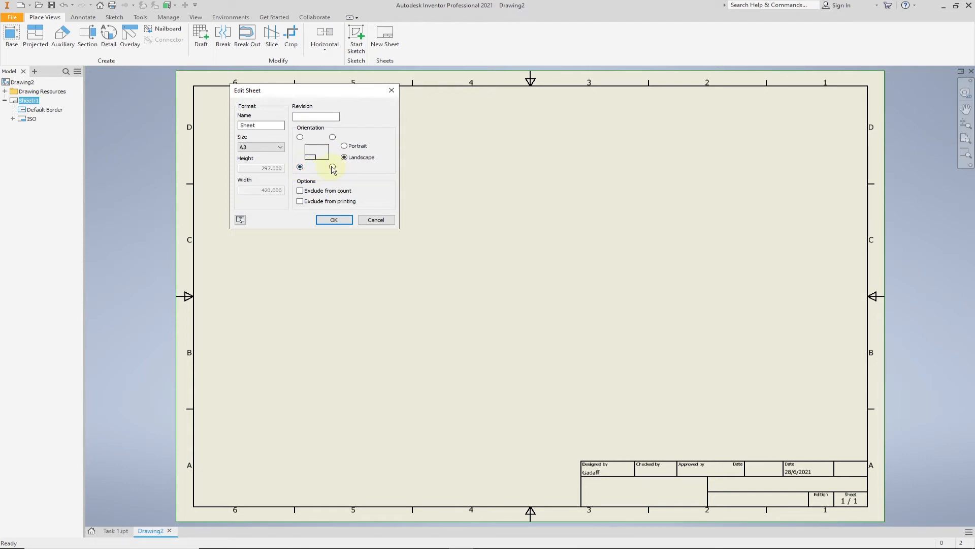
pyautogui.click(300, 138)
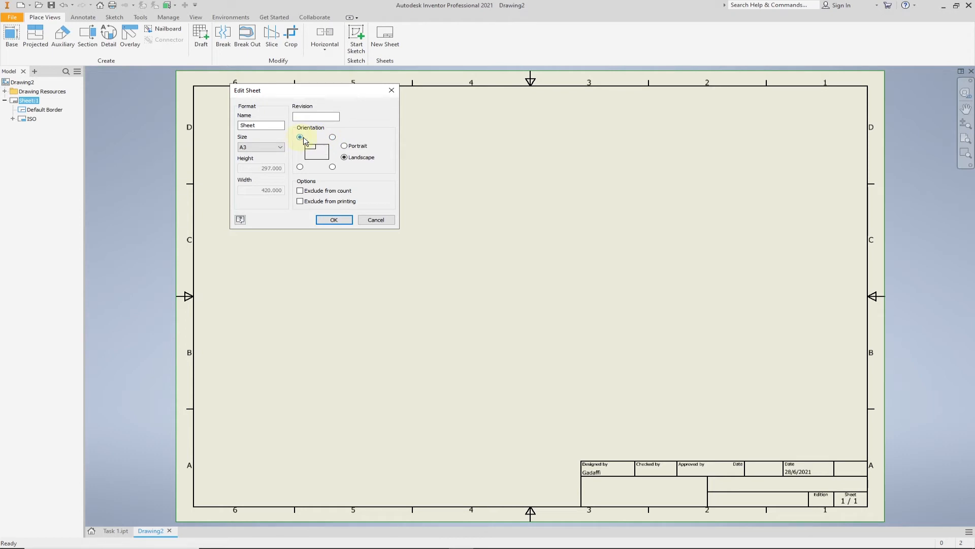
pyautogui.click(332, 168)
pyautogui.click(344, 148)
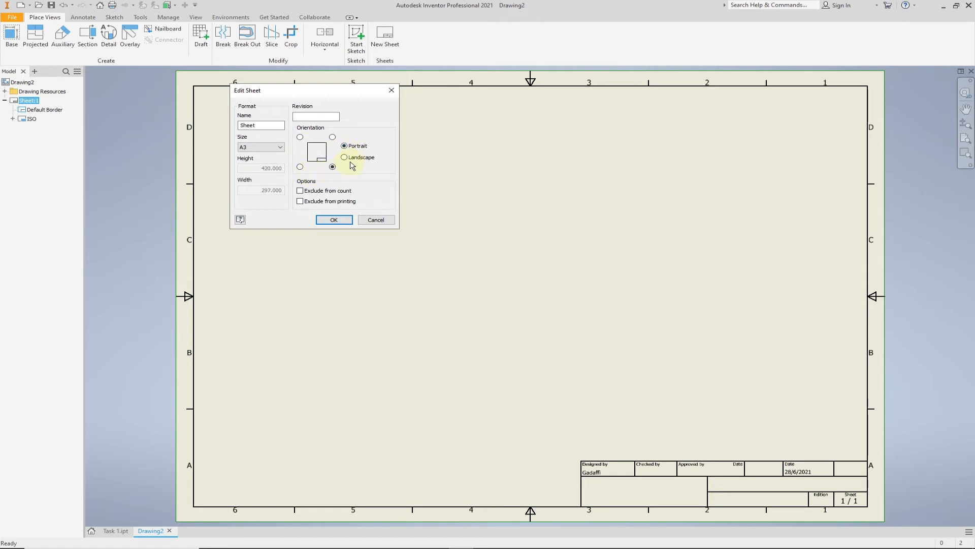
pyautogui.click(345, 158)
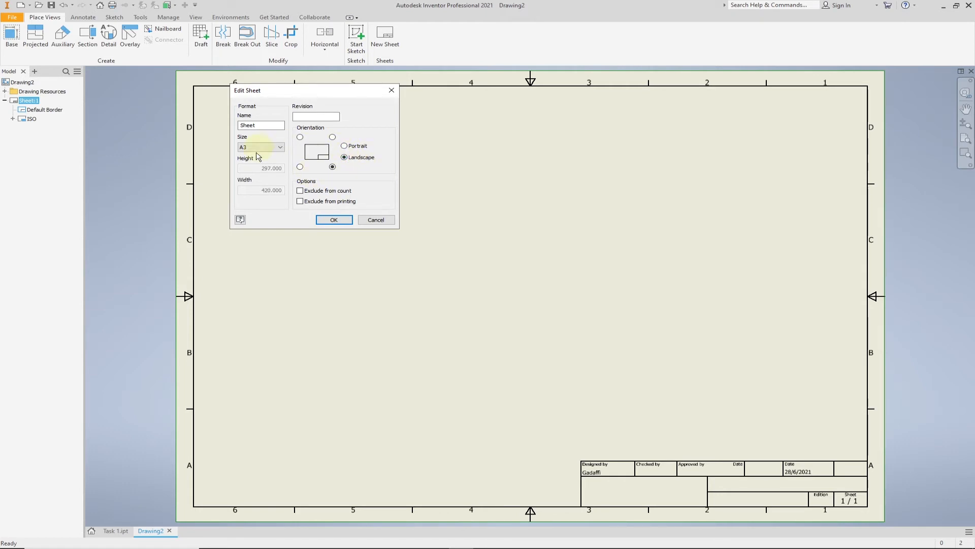
pyautogui.click(336, 219)
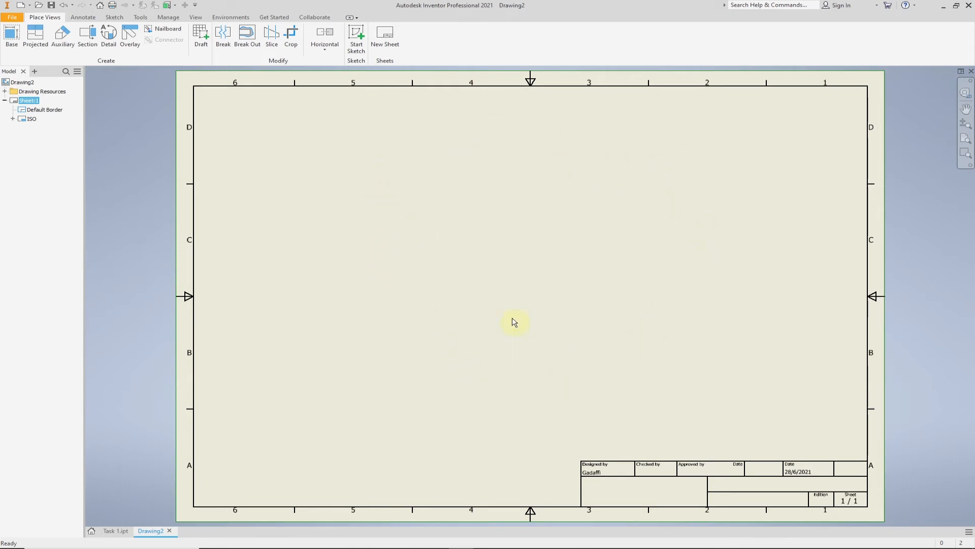
# Place a front base view of Task 1.ipt at 1:1 scale and shift it slightly toward the sheet's upper-left corner.
pyautogui.click(13, 34)
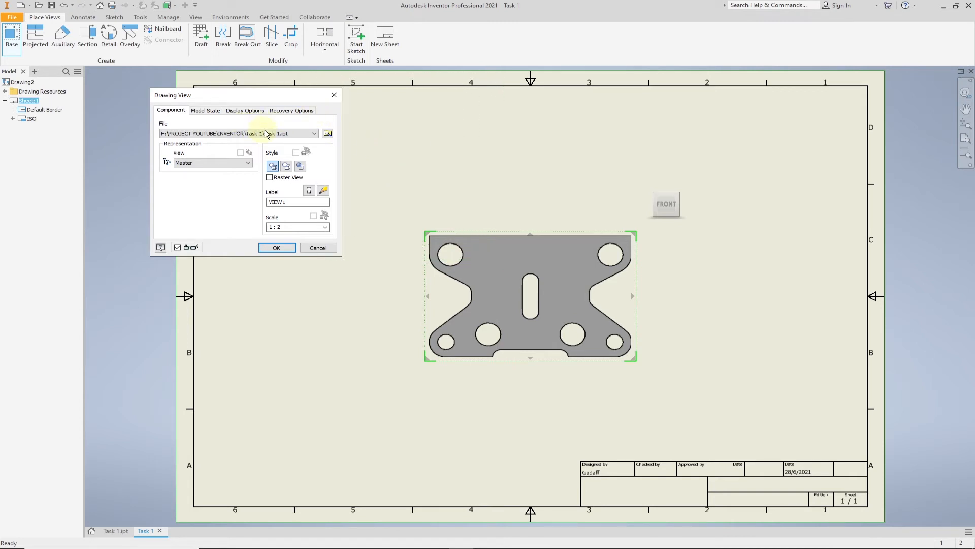
pyautogui.click(329, 133)
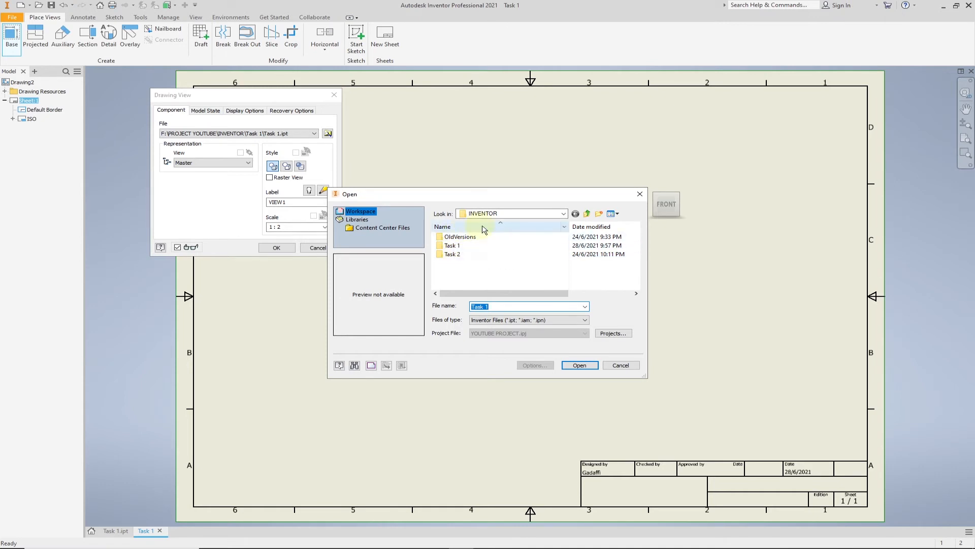
pyautogui.click(640, 194)
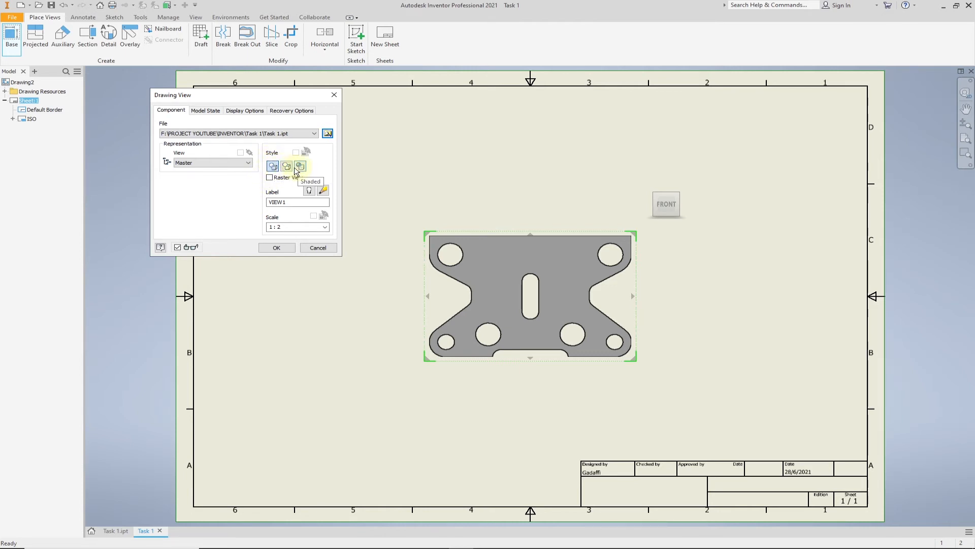
pyautogui.click(324, 227)
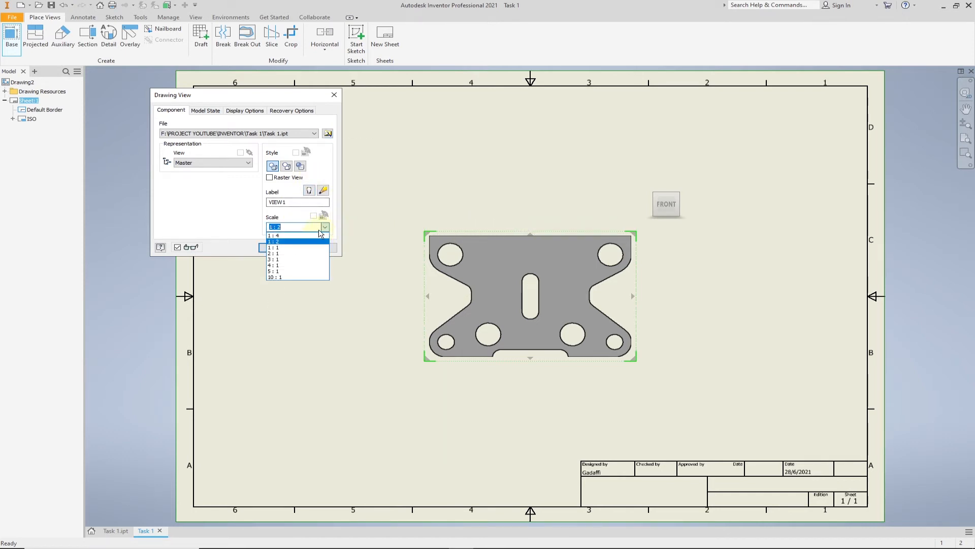
pyautogui.click(293, 248)
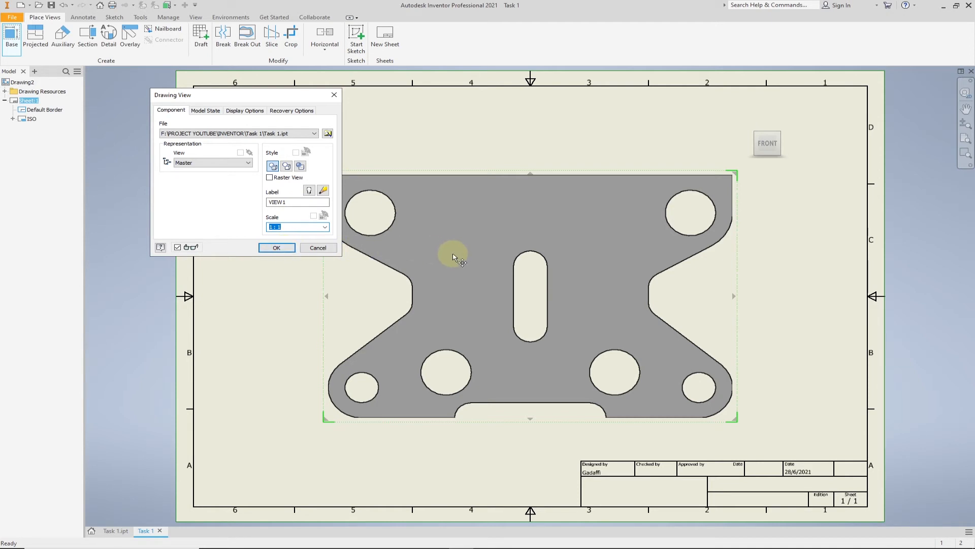
pyautogui.click(286, 249)
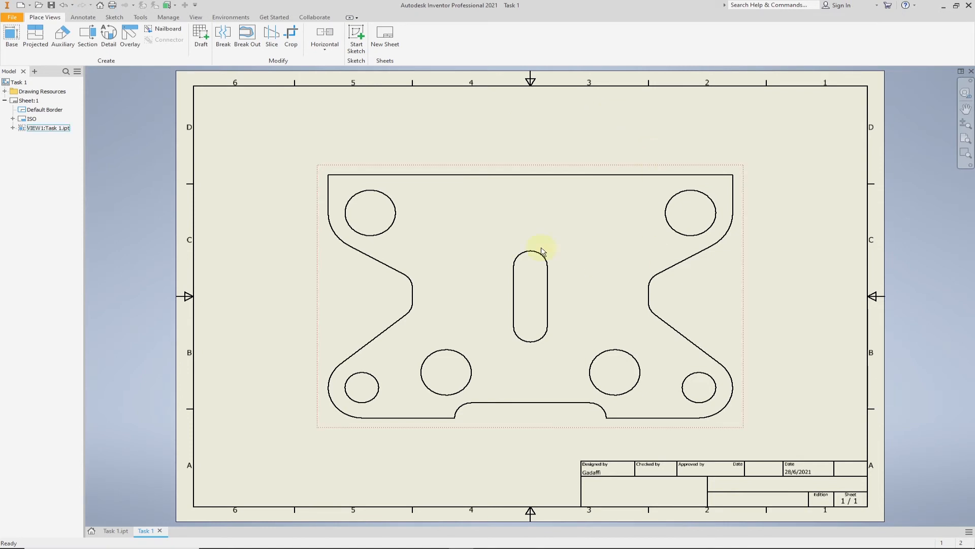
pyautogui.moveTo(542, 169)
pyautogui.mouseDown()
pyautogui.moveTo(523, 159)
pyautogui.moveTo(544, 144)
pyautogui.moveTo(610, 210)
pyautogui.moveTo(485, 143)
pyautogui.moveTo(557, 159)
pyautogui.moveTo(527, 151)
pyautogui.mouseUp()
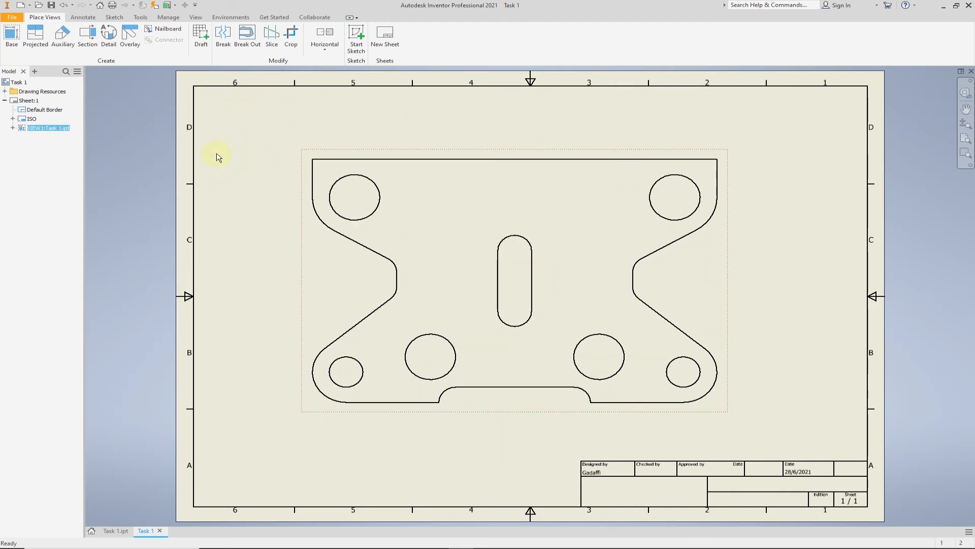
# Dimension the plate's overall height between its top and bottom edges, placing the dimension left of the view.
pyautogui.click(81, 18)
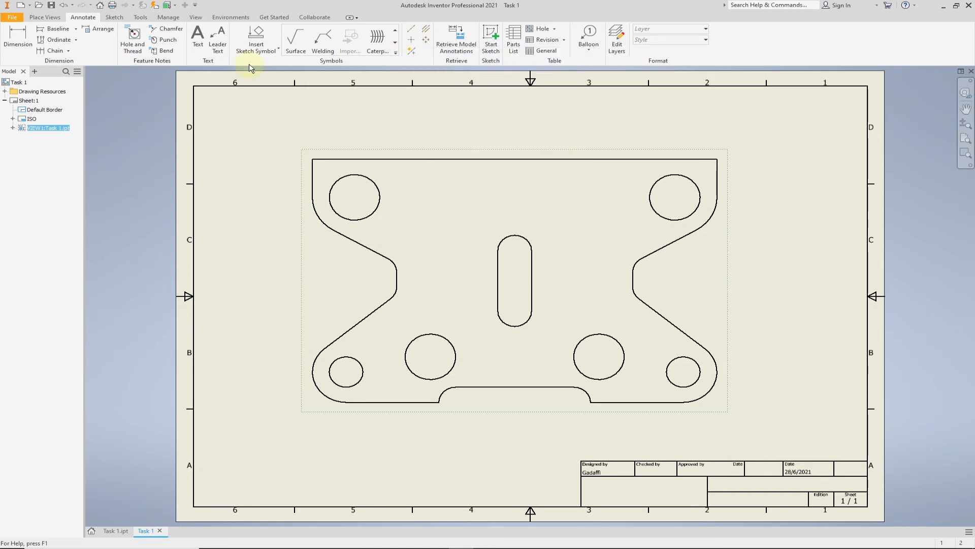
pyautogui.click(23, 38)
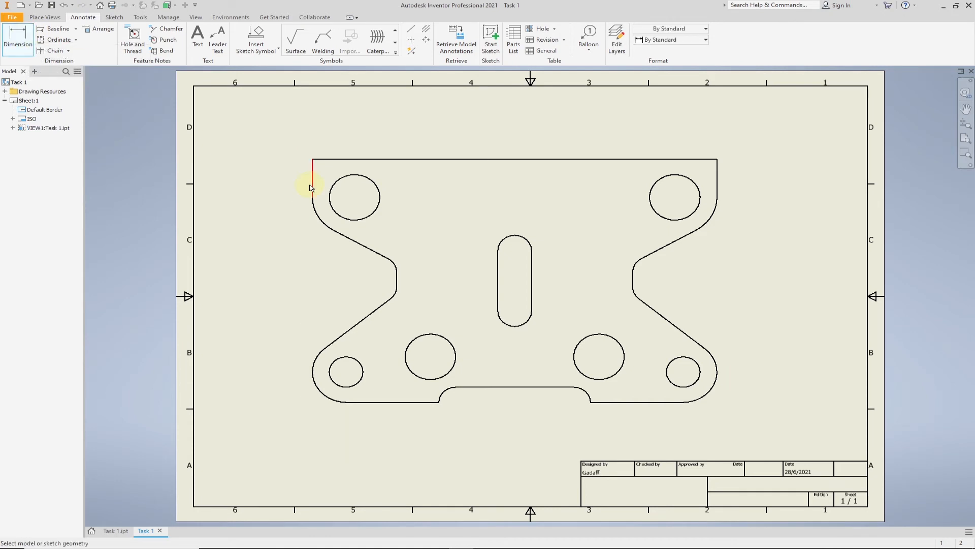
pyautogui.click(402, 160)
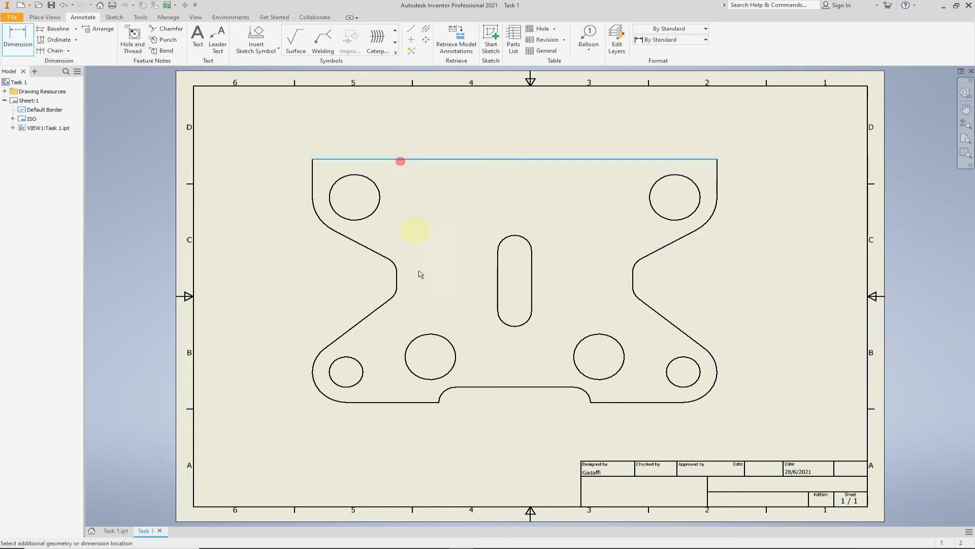
pyautogui.click(398, 401)
pyautogui.click(257, 299)
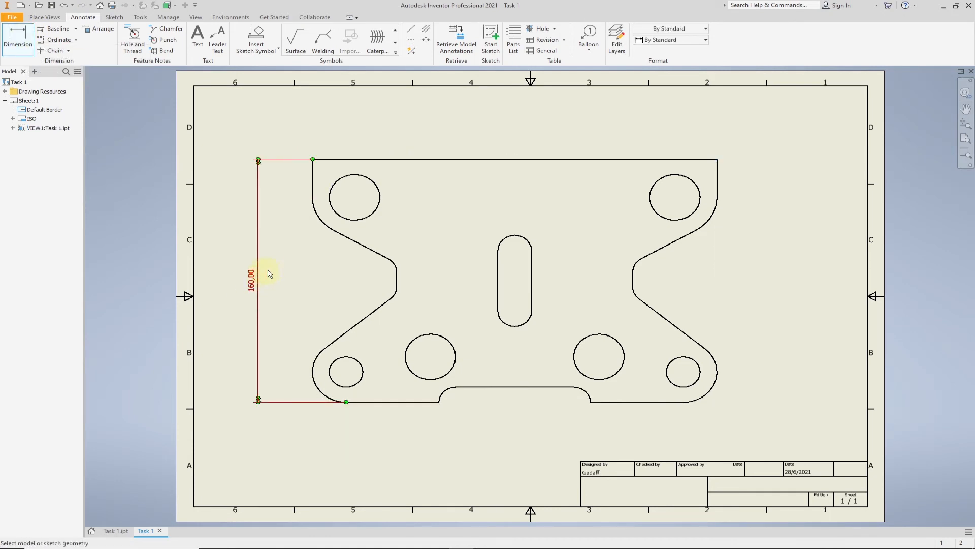
pyautogui.click(518, 159)
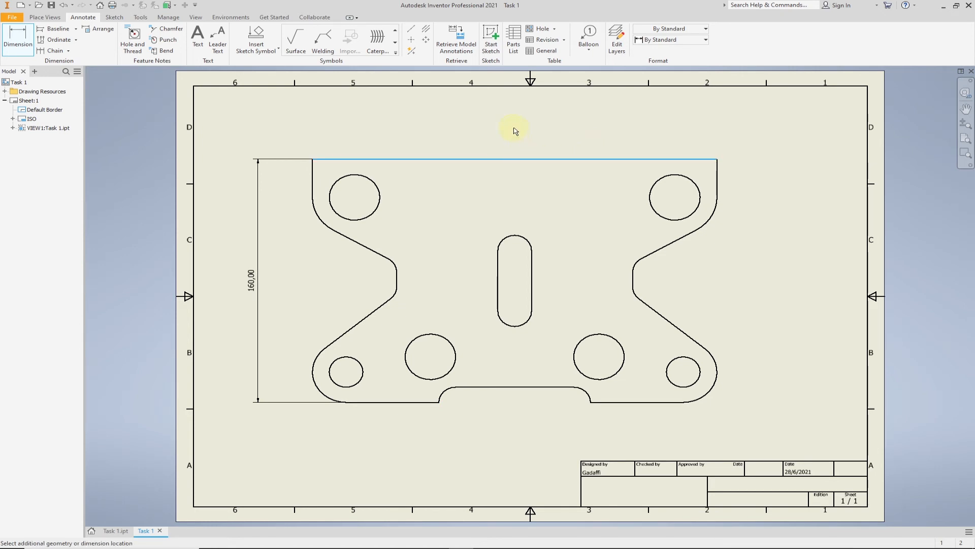
pyautogui.click(483, 158)
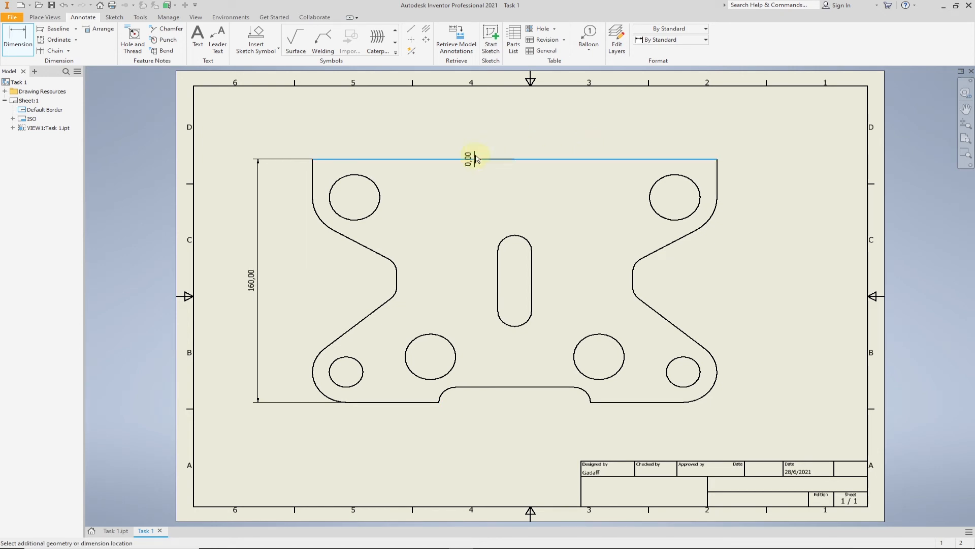
pyautogui.press('Escape')
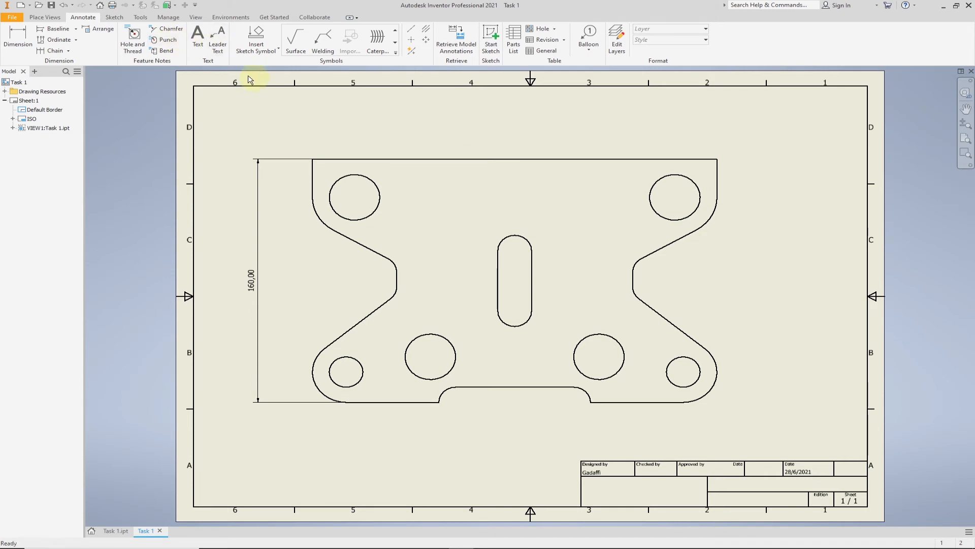
# Dimension the plate's overall width along its top edge, placing the dimension above the view.
pyautogui.click(21, 42)
pyautogui.click(467, 158)
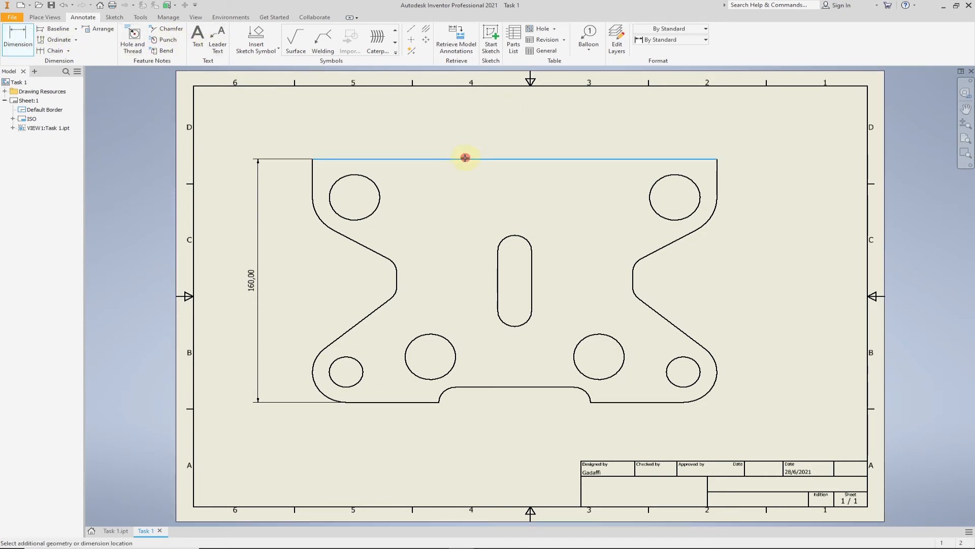
pyautogui.click(466, 131)
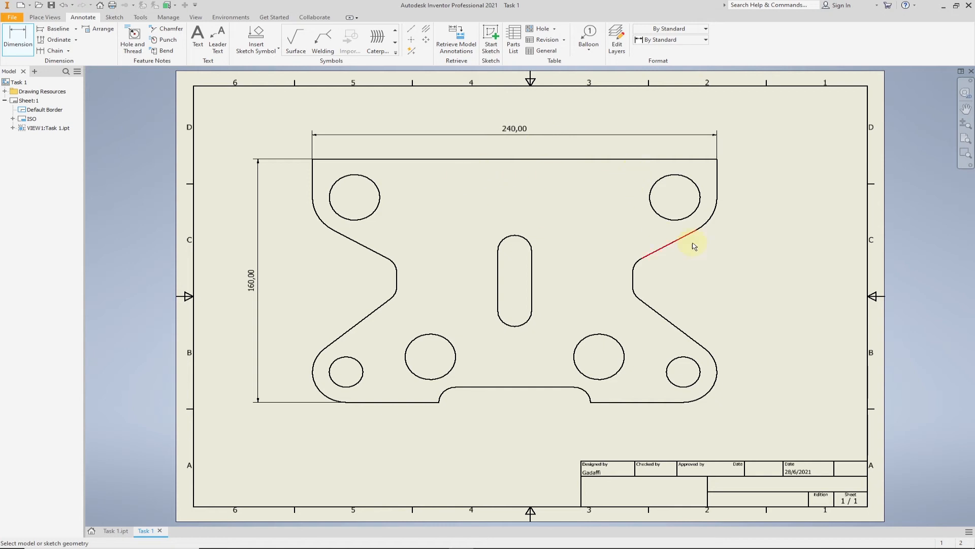
# Add angular dimensions from the right notch's upper sloped edge to the plate's top edge and from its lower sloped edge to the bottom edge.
pyautogui.click(664, 246)
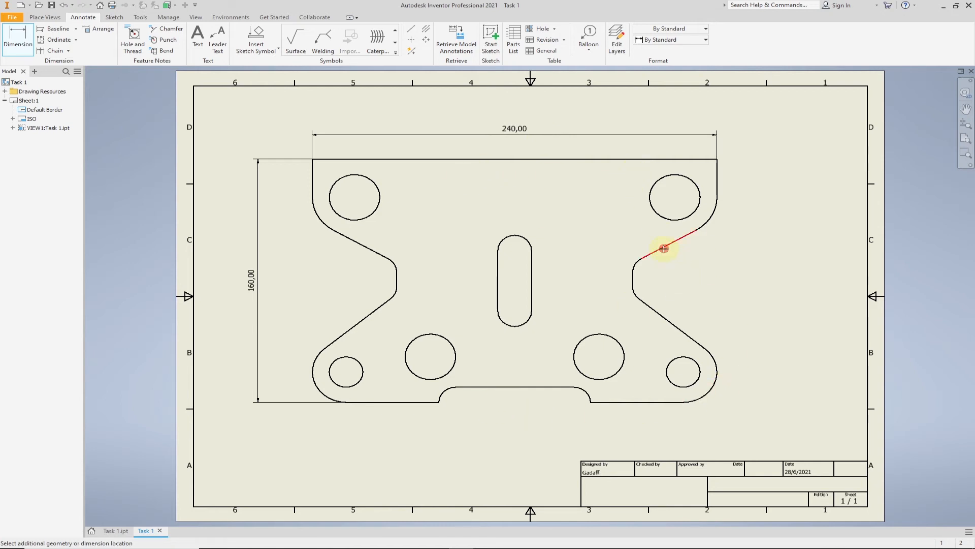
pyautogui.click(621, 160)
pyautogui.click(624, 209)
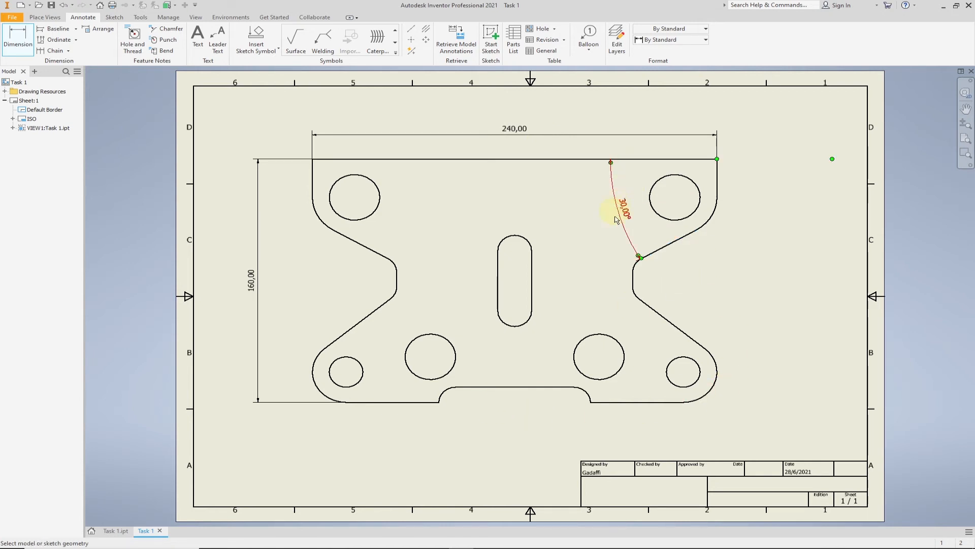
pyautogui.click(670, 327)
pyautogui.click(653, 402)
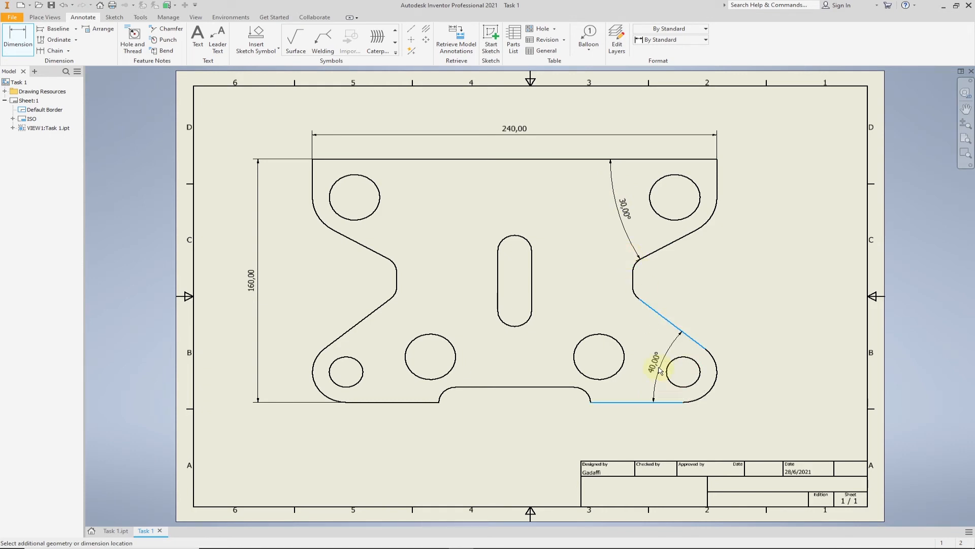
pyautogui.click(661, 370)
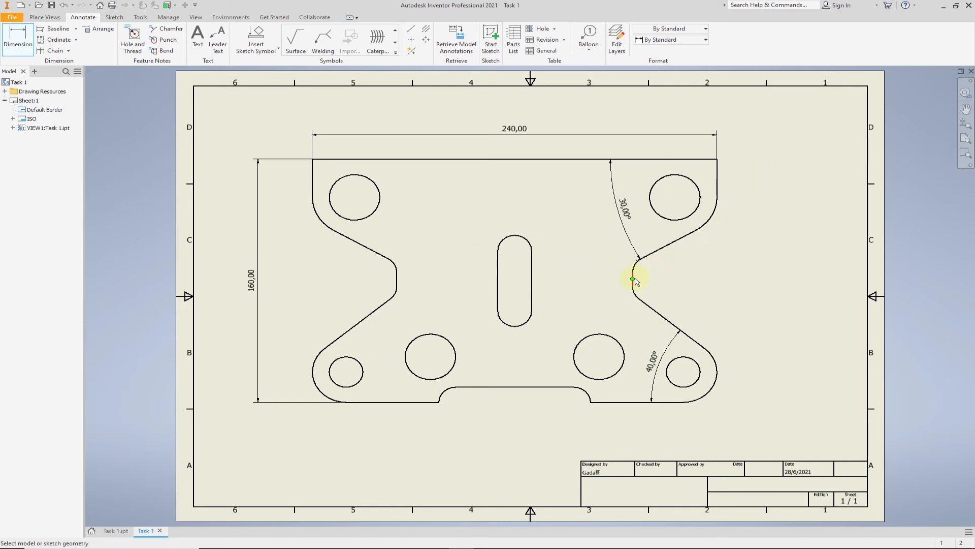
# Dimension the right notch's horizontal depth from its inner vertical edge to the plate's right edge.
pyautogui.scroll(-5, 638, 284)
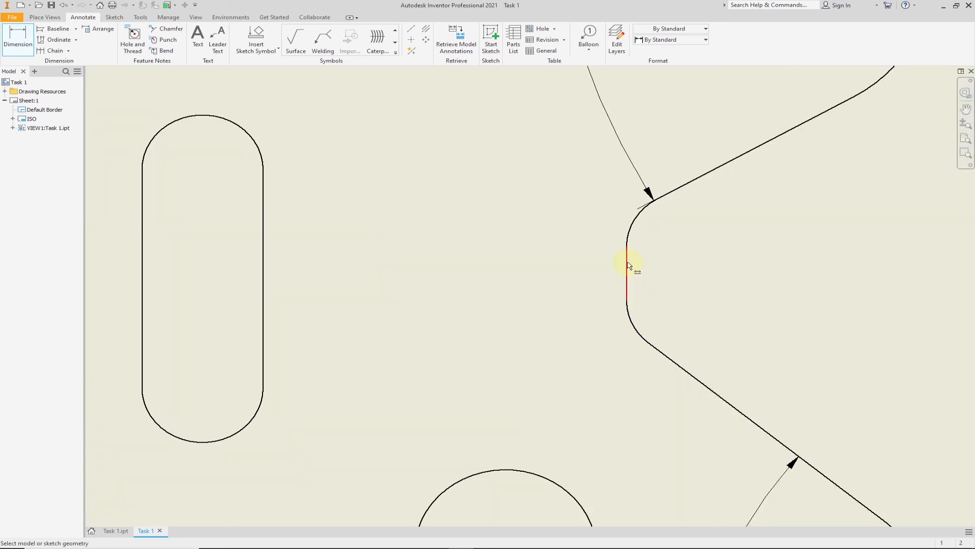
pyautogui.click(627, 259)
pyautogui.scroll(5, 627, 259)
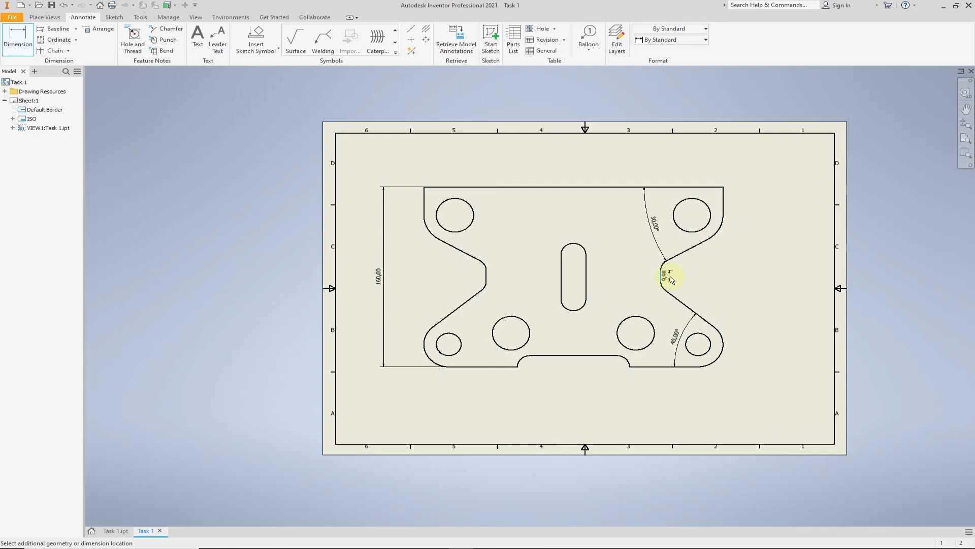
pyautogui.click(725, 209)
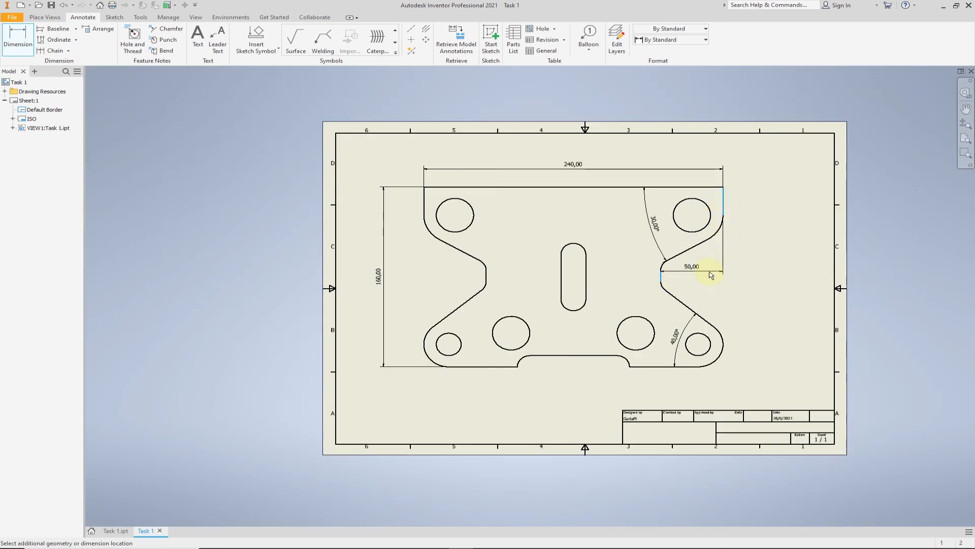
pyautogui.click(710, 276)
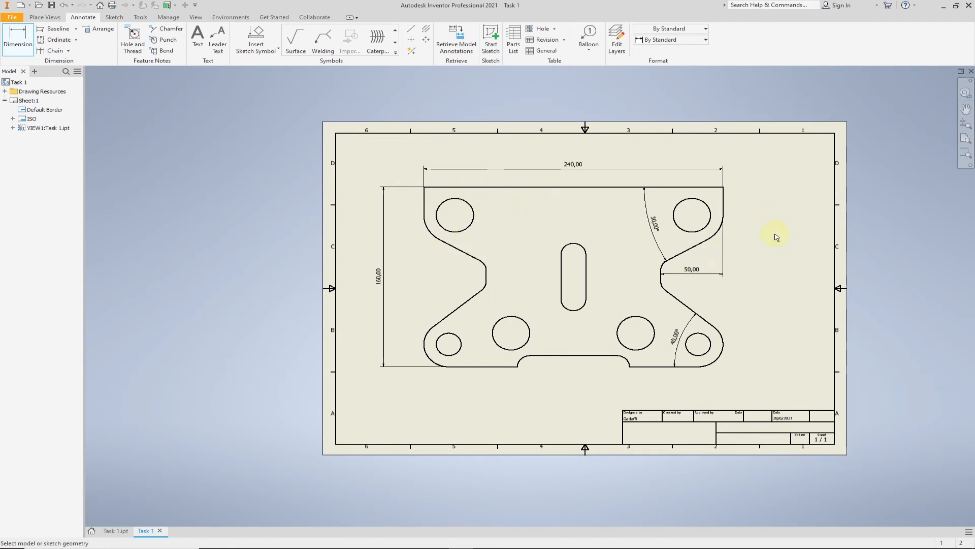
# Add center marks to all six circular holes in the plate view.
pyautogui.moveTo(776, 237); pyautogui.dragTo(700, 247, button='middle')
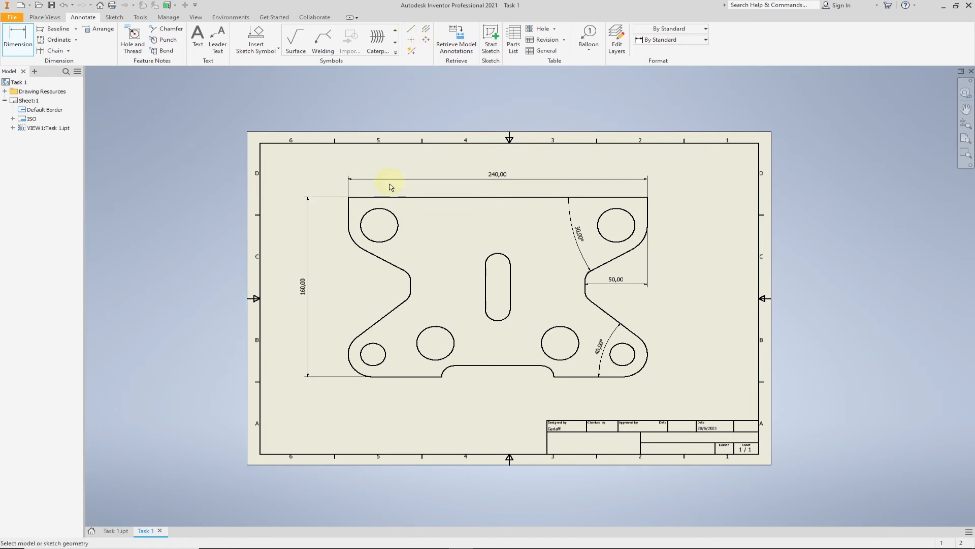
pyautogui.click(411, 41)
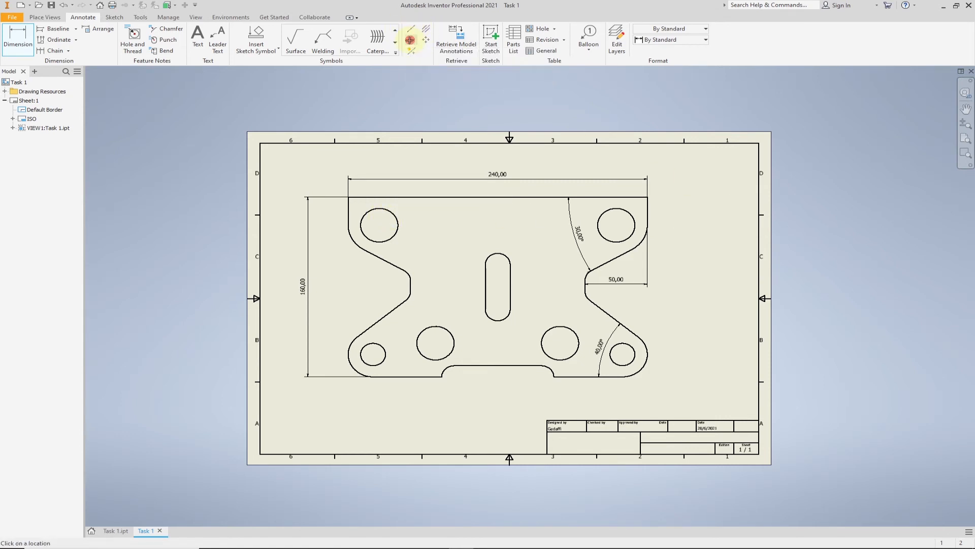
pyautogui.click(394, 231)
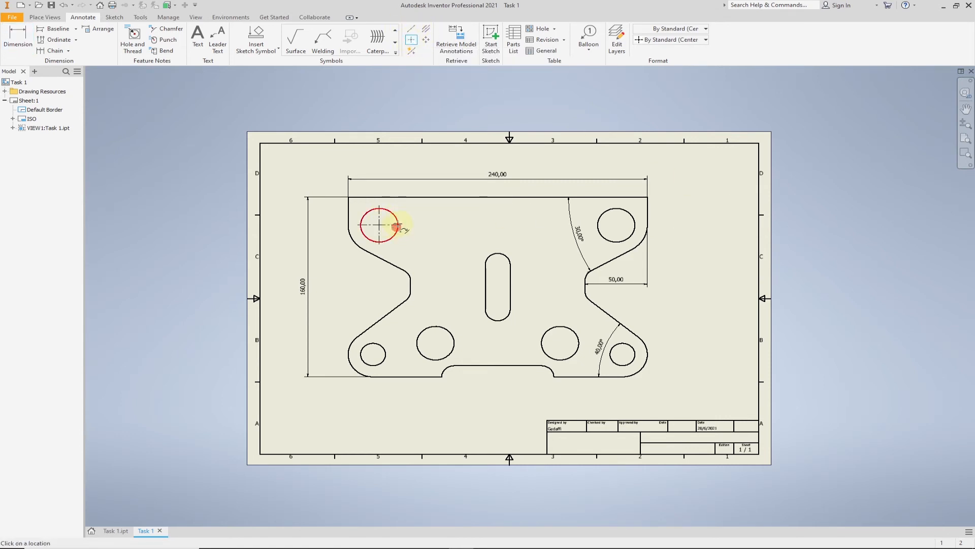
pyautogui.click(598, 226)
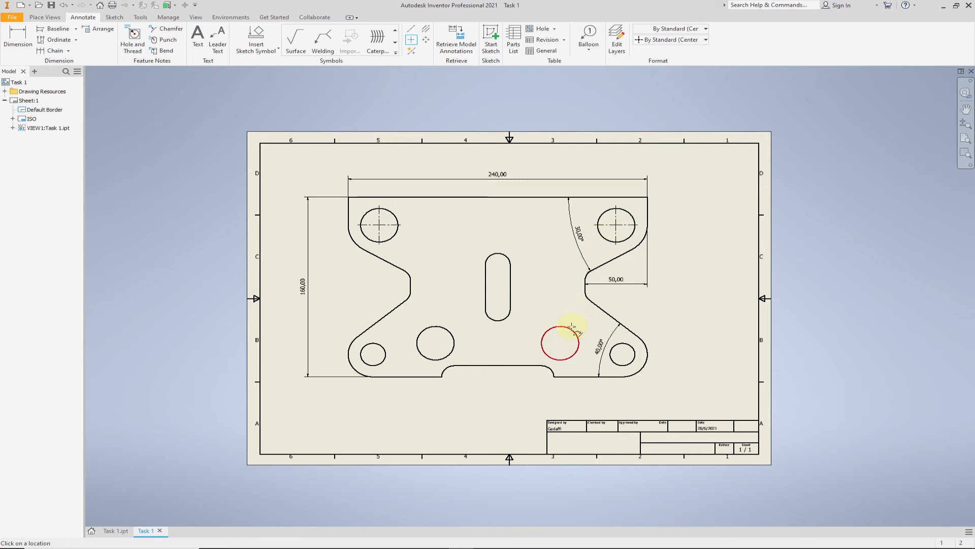
pyautogui.click(571, 330)
pyautogui.click(436, 328)
pyautogui.click(622, 352)
pyautogui.click(381, 350)
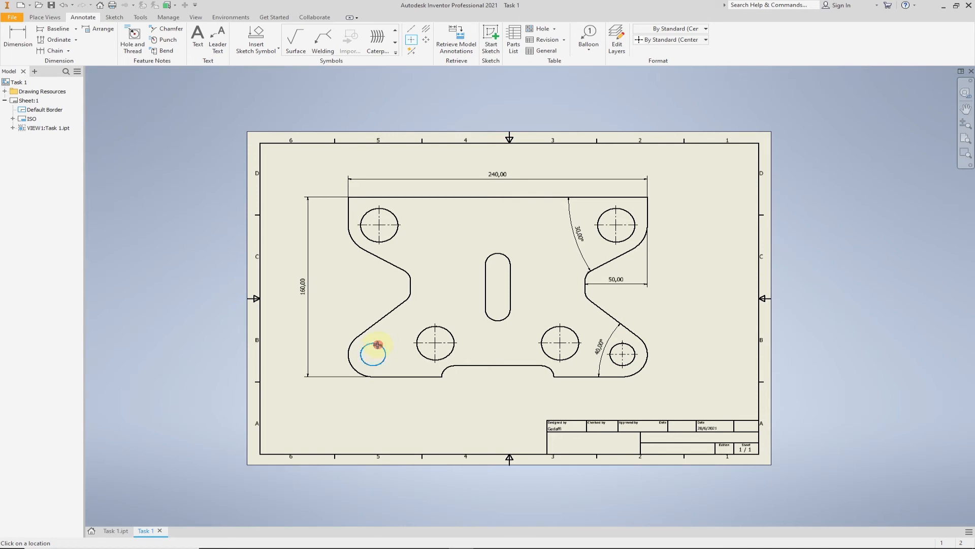
# Add center marks to the rounded ends of the central slot and to both corner arcs of the bottom cutout.
pyautogui.click(500, 257)
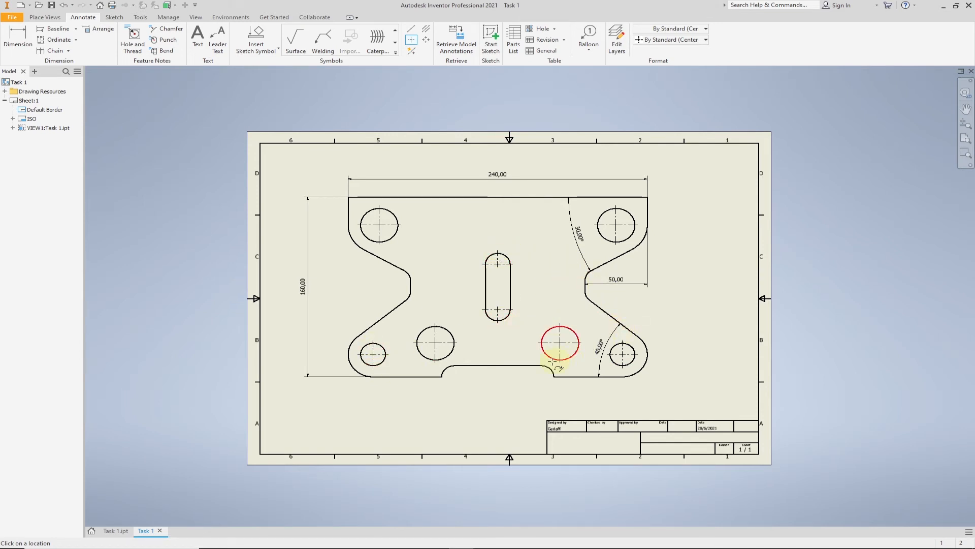
pyautogui.click(548, 368)
pyautogui.click(445, 373)
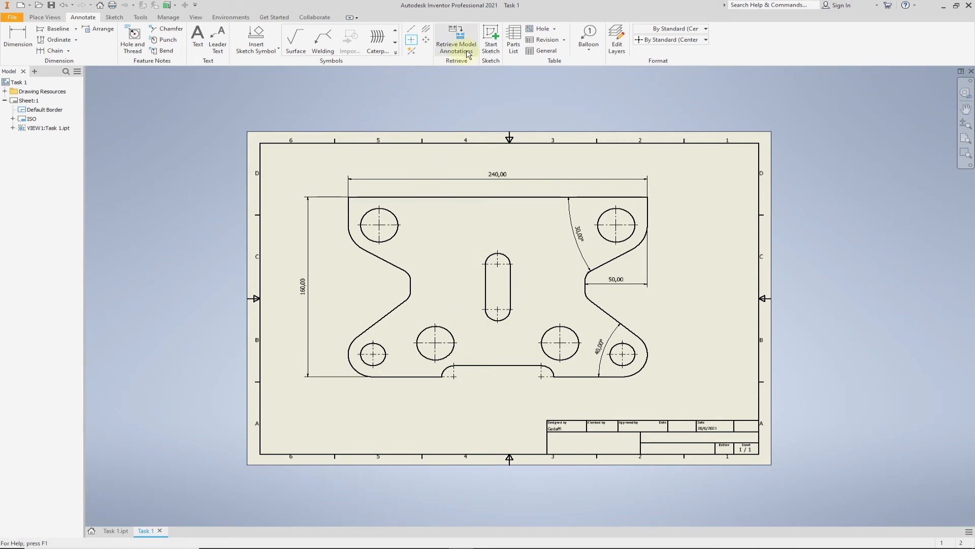
# Add a bisector centerline between the two straight vertical sides of the central slot.
pyautogui.click(426, 31)
pyautogui.click(427, 31)
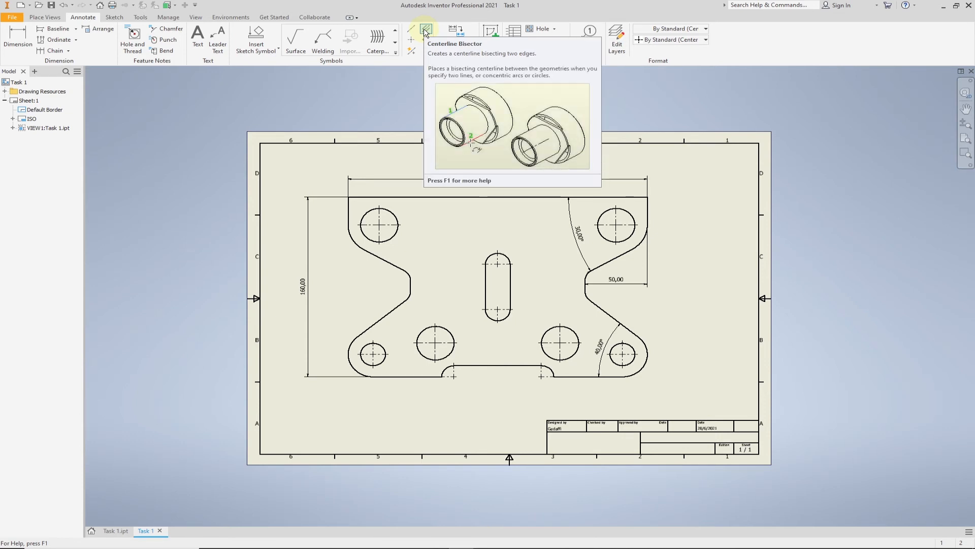
pyautogui.click(427, 32)
pyautogui.scroll(-5, 510, 281)
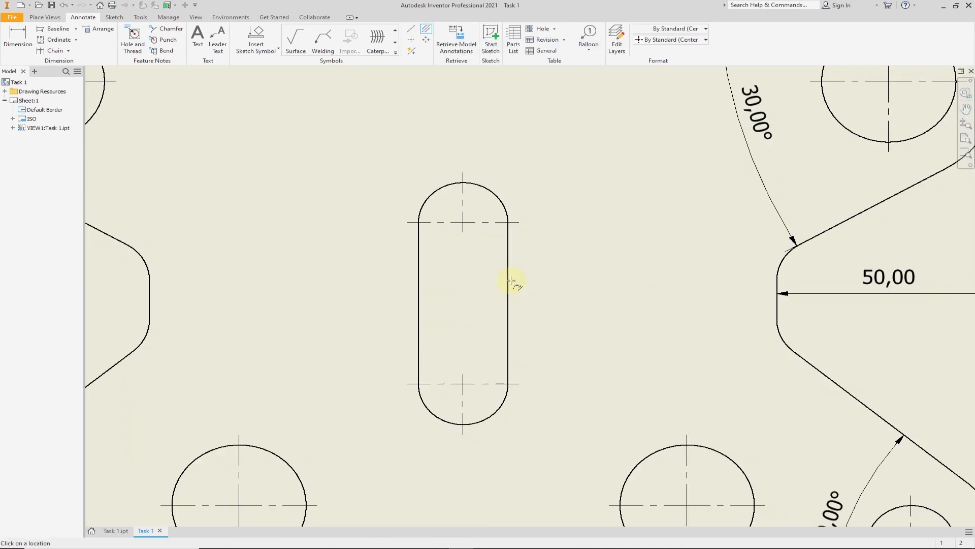
pyautogui.scroll(2, 507, 285)
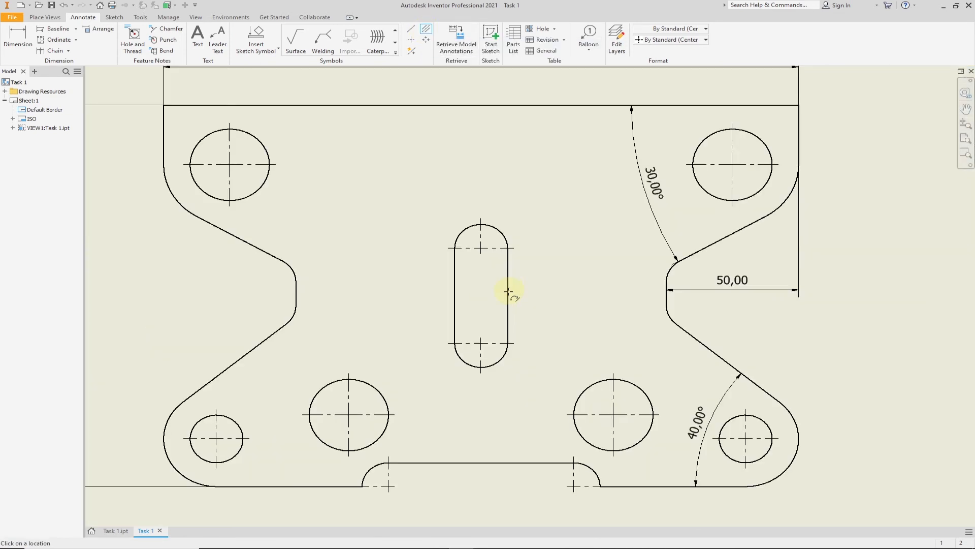
pyautogui.click(507, 289)
pyautogui.click(455, 286)
pyautogui.scroll(5, 481, 285)
pyautogui.scroll(-2, 480, 283)
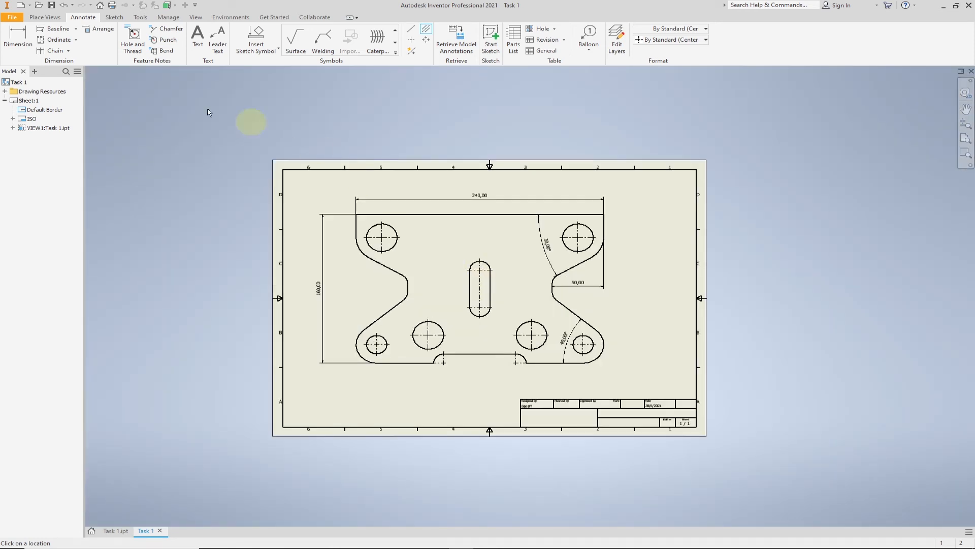
# Dimension the upper-right hole's diameter and the radius of the rounded plate corner beside it.
pyautogui.press('d')
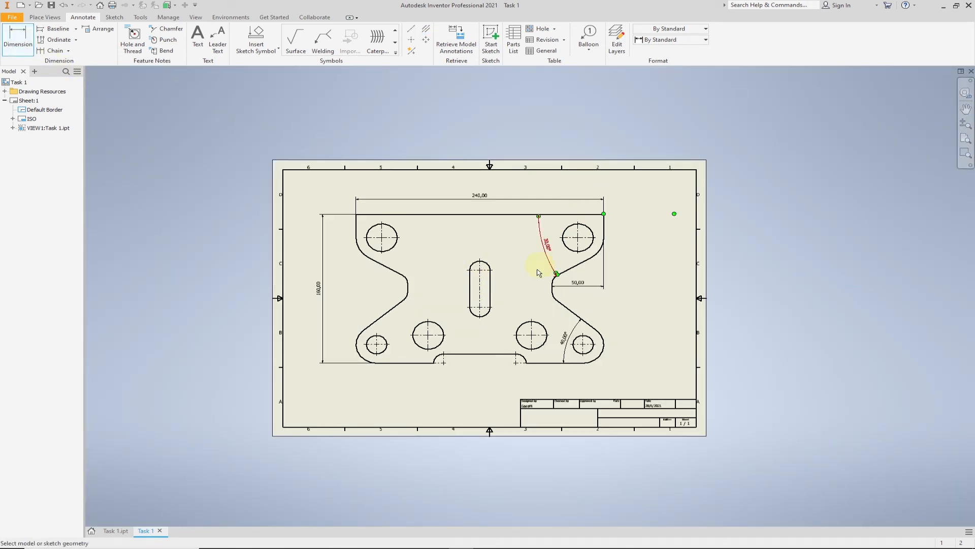
pyautogui.scroll(-3, 521, 277)
pyautogui.scroll(2, 373, 244)
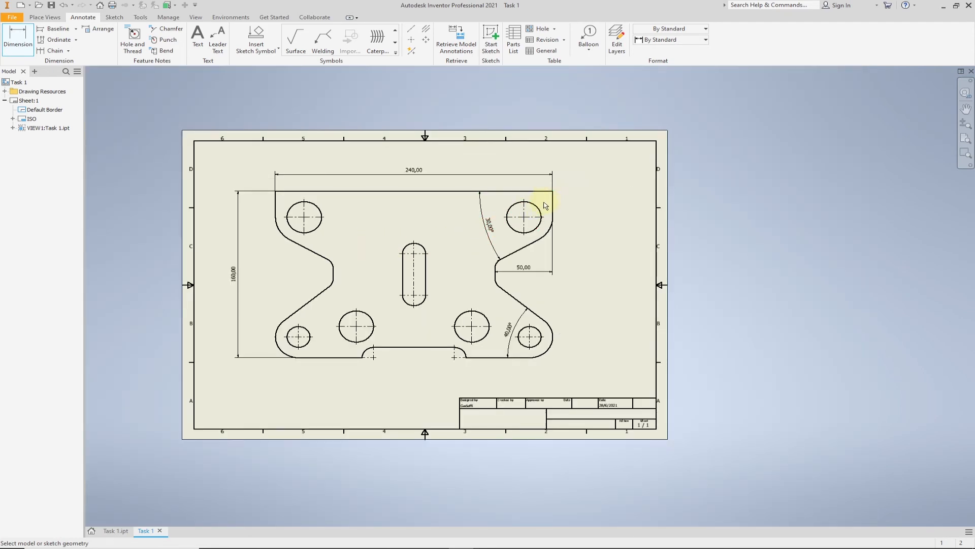
pyautogui.click(542, 218)
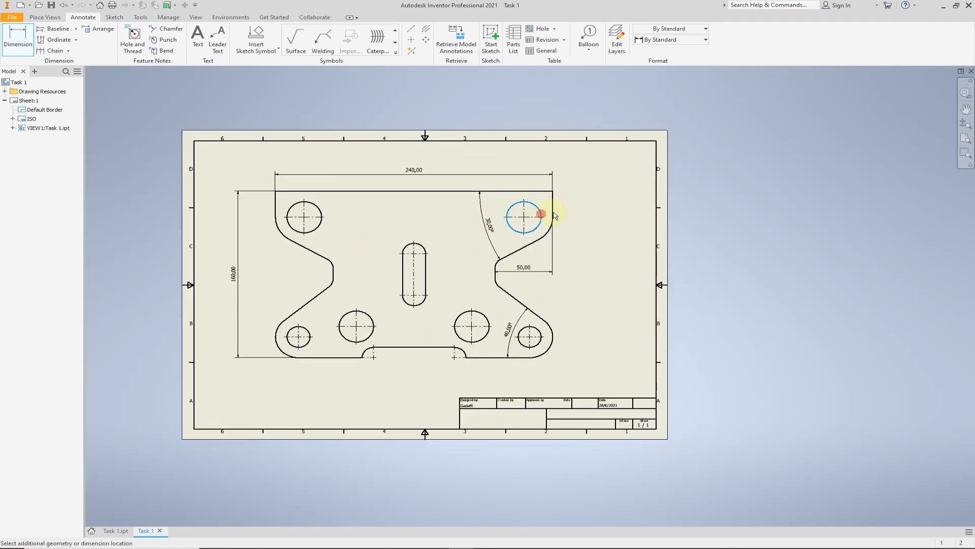
pyautogui.click(569, 207)
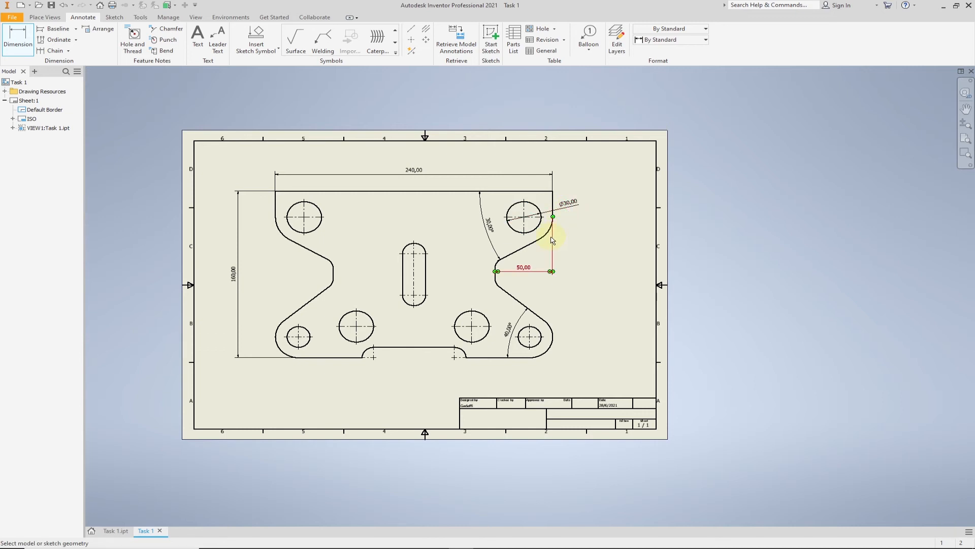
pyautogui.scroll(-5, 555, 233)
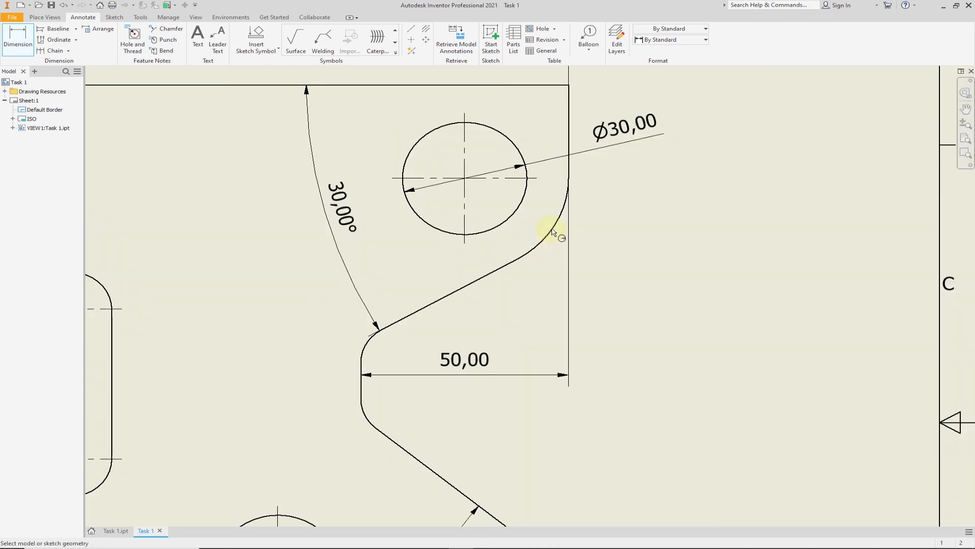
pyautogui.click(563, 211)
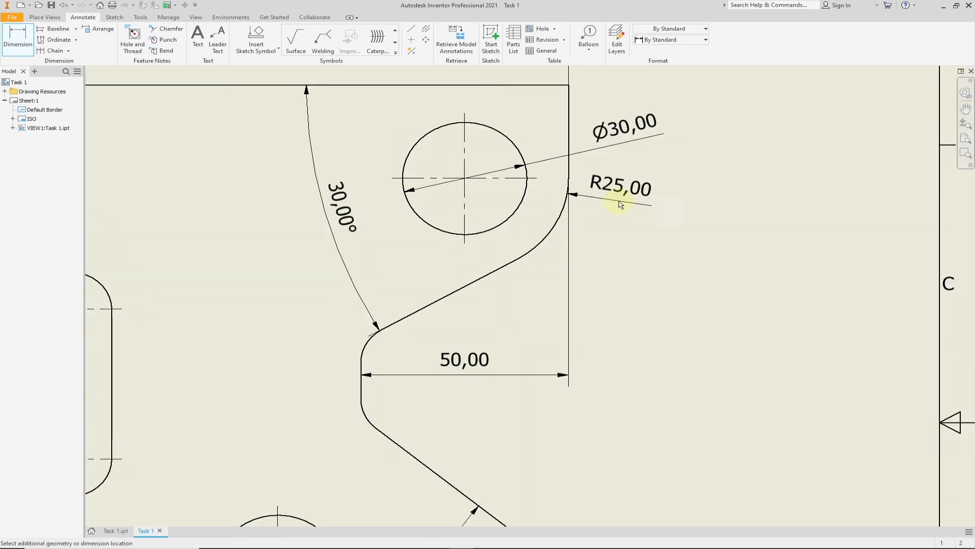
pyautogui.click(627, 226)
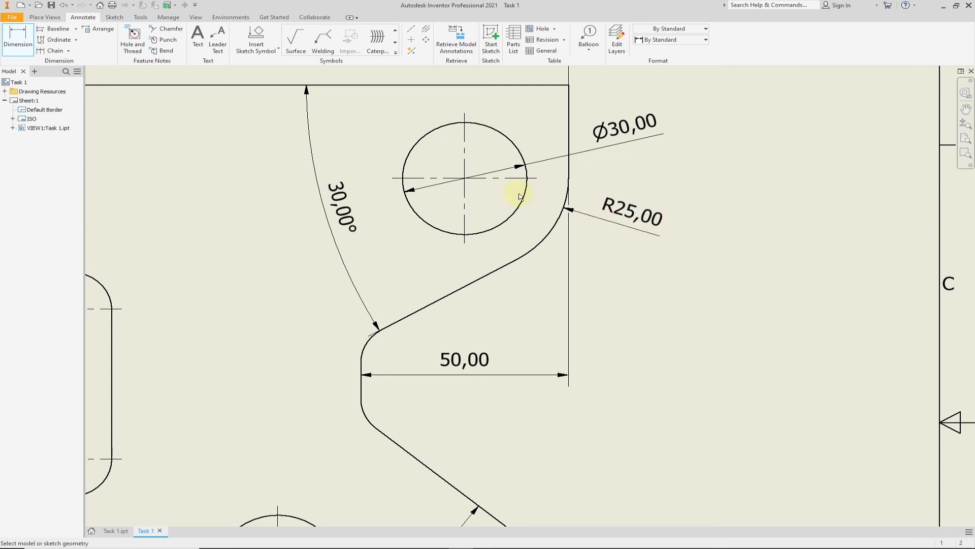
# Dimension the vertical distance from the upper-right hole's center to the plate's top edge.
pyautogui.click(464, 178)
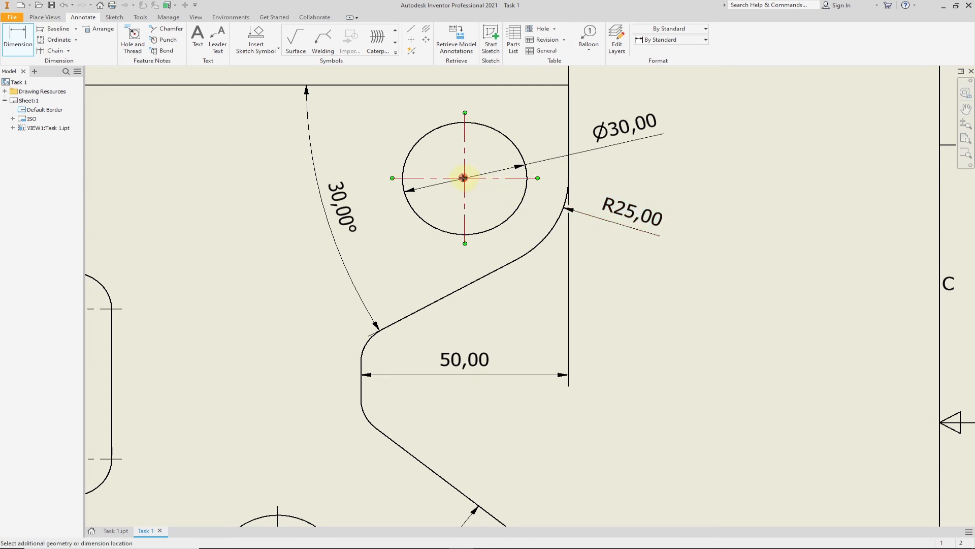
pyautogui.click(488, 87)
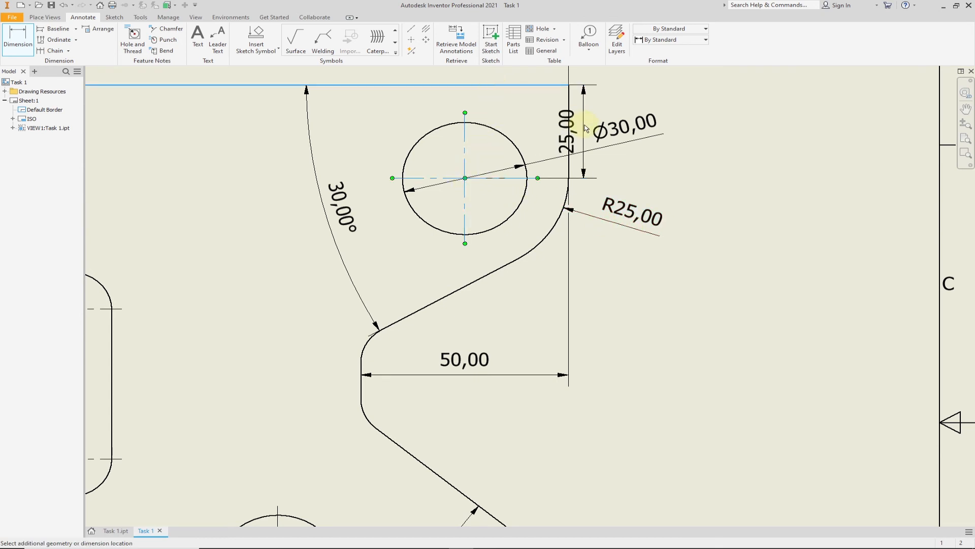
pyautogui.click(713, 145)
# Dimension the lower-right large hole's center height above the bottom edge and its horizontal distance from the slot's centerline.
pyautogui.press('Home')
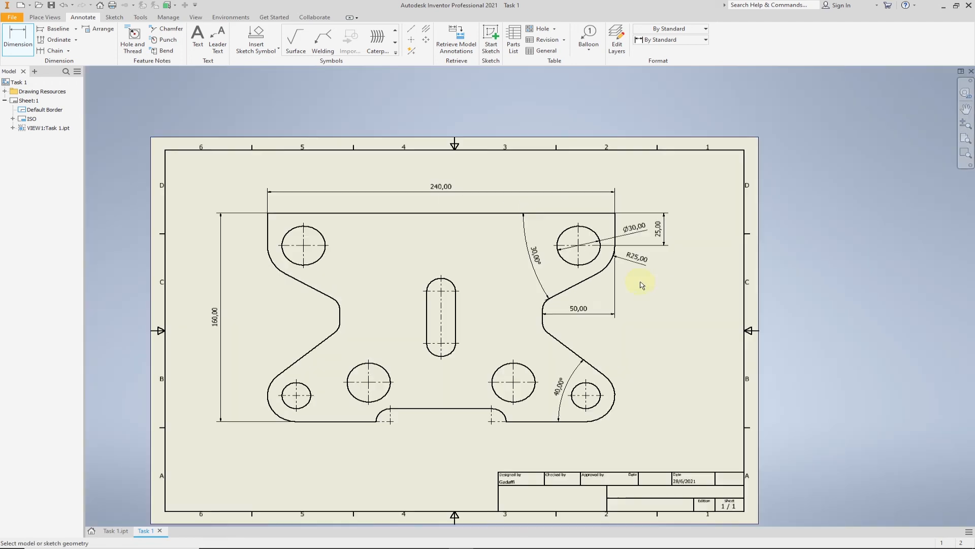
pyautogui.click(514, 382)
pyautogui.click(540, 421)
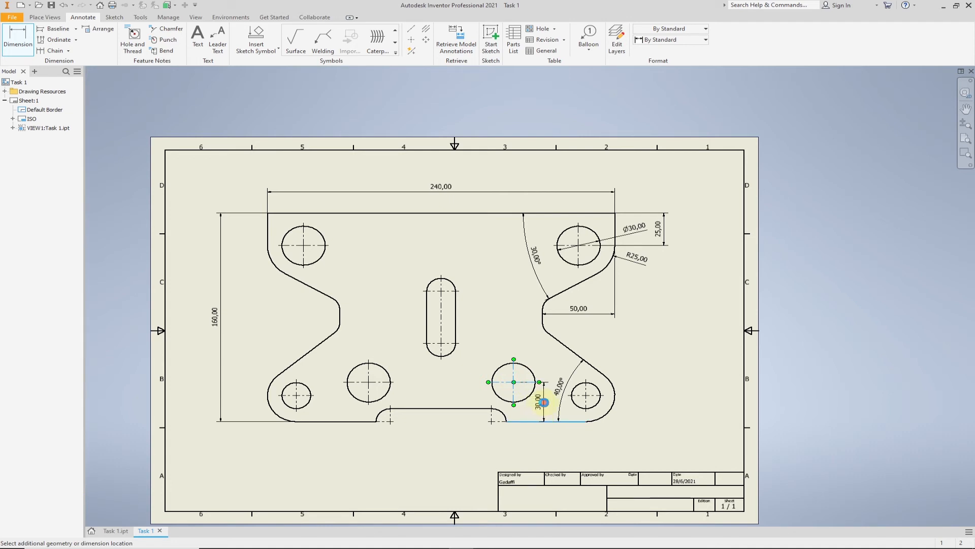
pyautogui.click(546, 403)
pyautogui.click(514, 382)
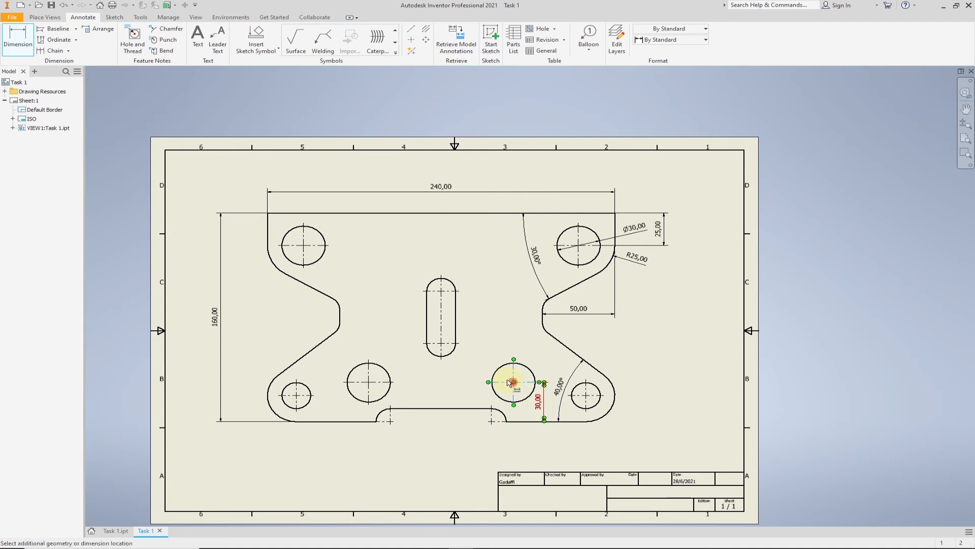
pyautogui.click(441, 324)
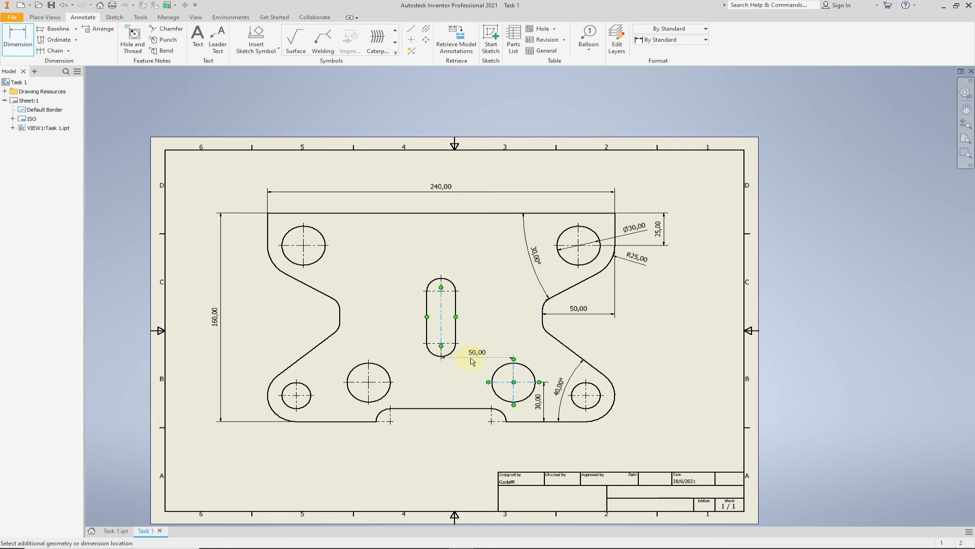
pyautogui.click(472, 353)
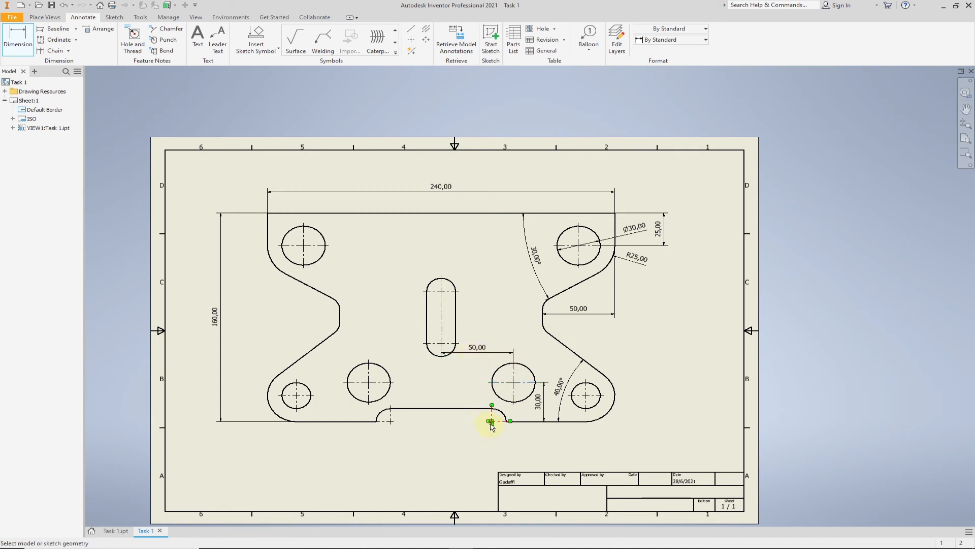
# Dimension the distance between the bottom cutout's two arc centers and the cutout's depth from the plate's bottom edge.
pyautogui.click(490, 421)
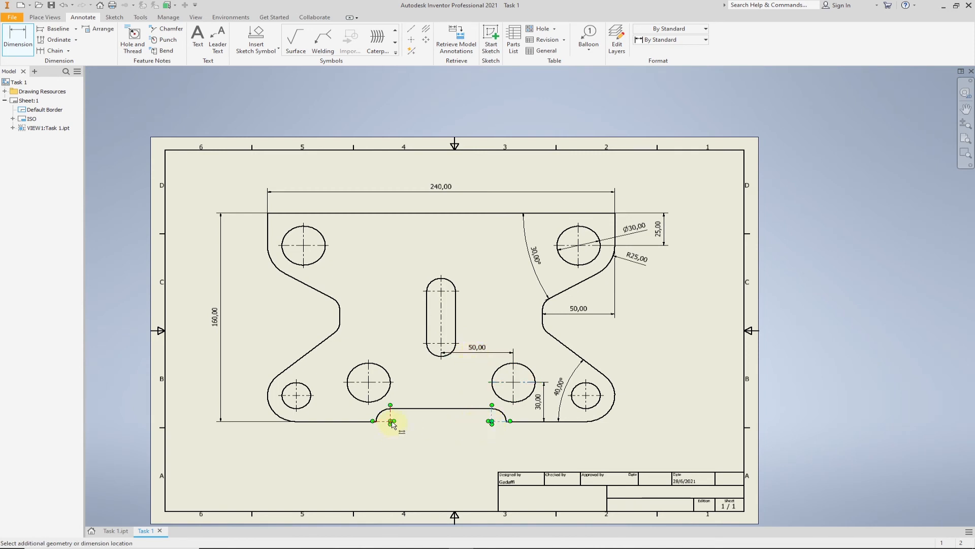
pyautogui.click(391, 421)
pyautogui.click(431, 445)
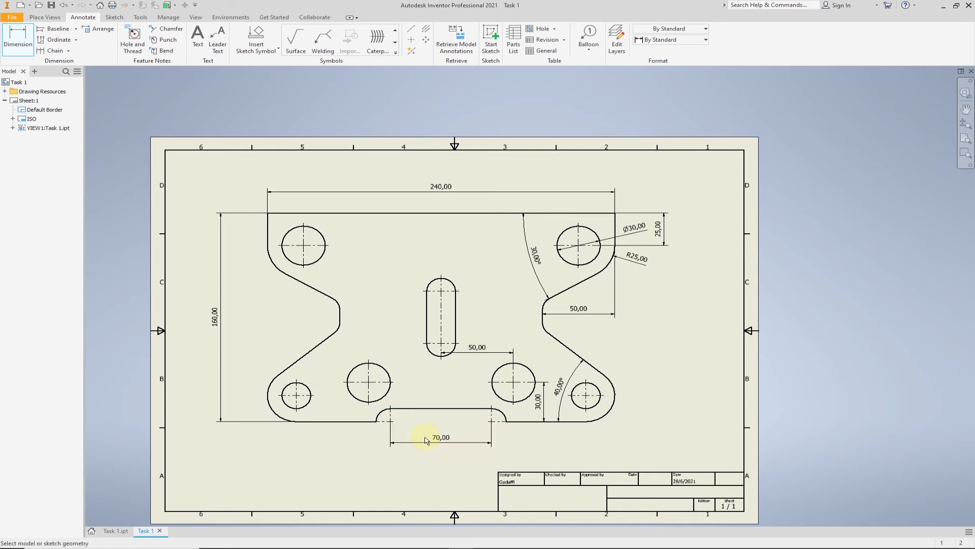
pyautogui.click(523, 424)
pyautogui.click(463, 409)
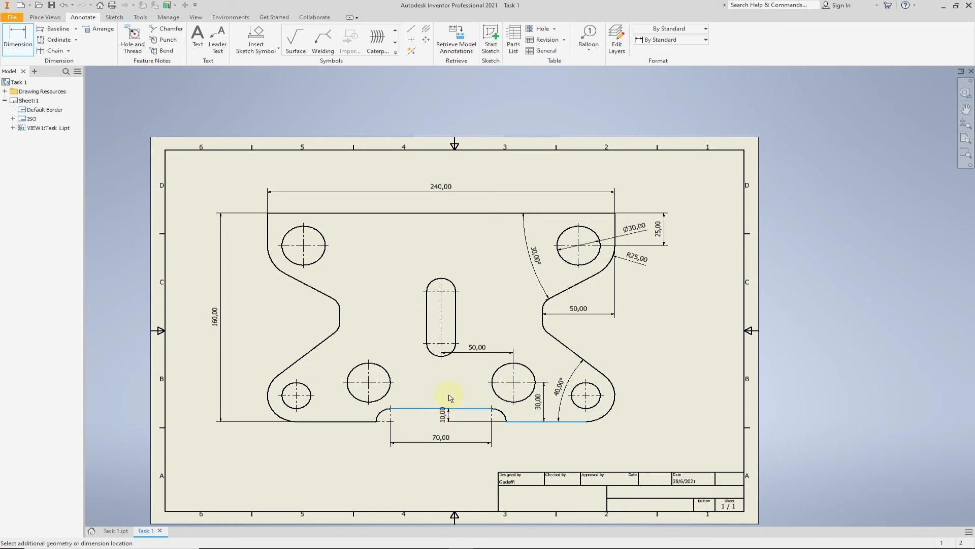
pyautogui.click(449, 403)
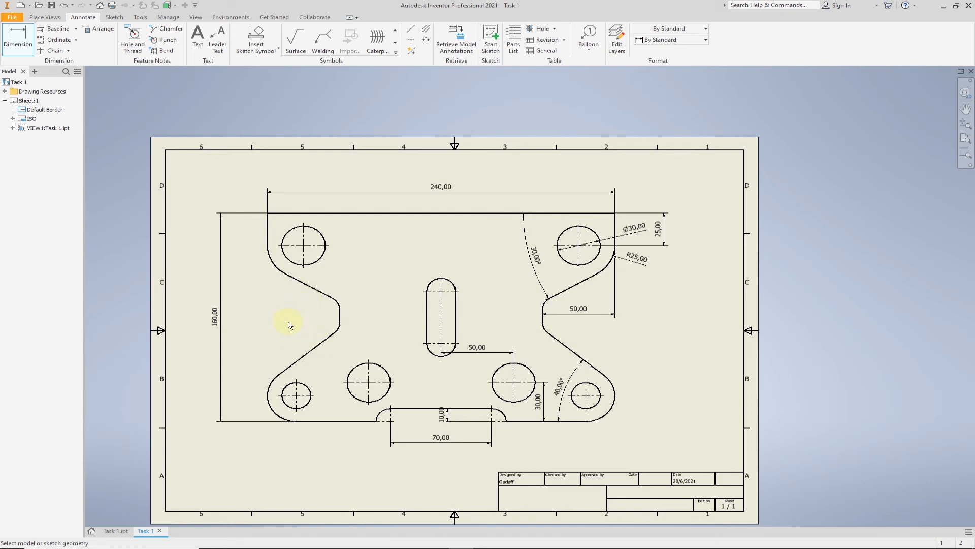
# Dimension the vertical distance from the central slot's midpoint to the plate's bottom edge, placing it beside the left edge.
pyautogui.click(441, 318)
pyautogui.click(346, 422)
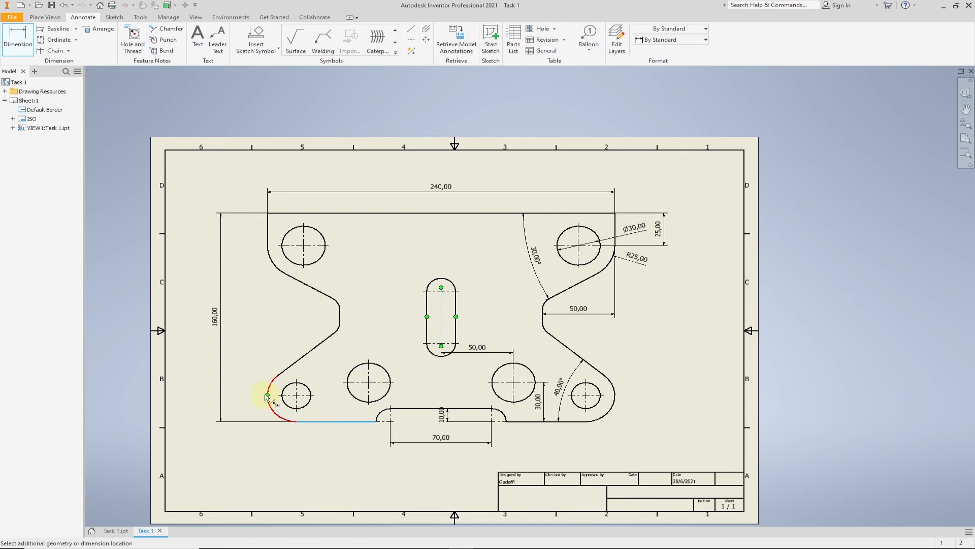
pyautogui.click(256, 387)
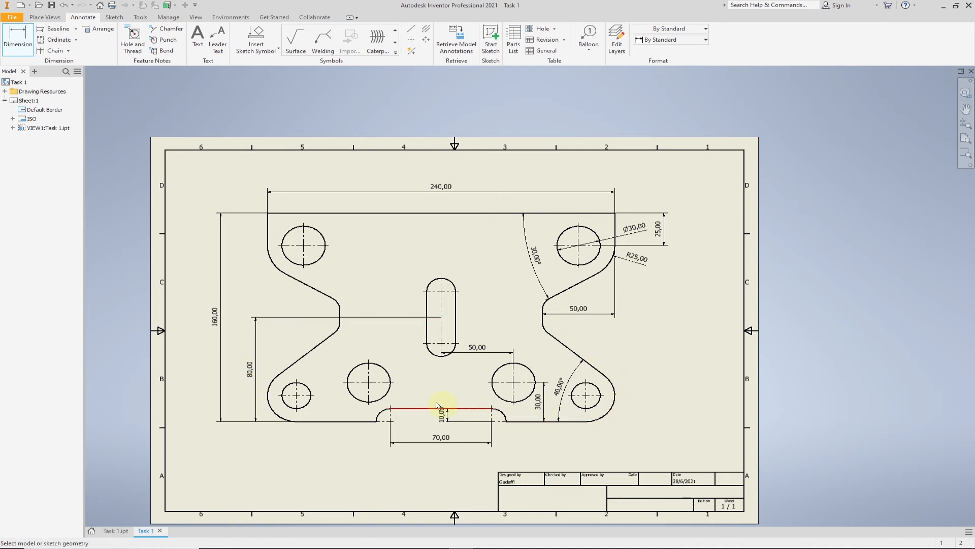
# Try to dimension the radius of the left notch's upper arc, and delete that radius dimension.
pyautogui.scroll(5, 335, 328)
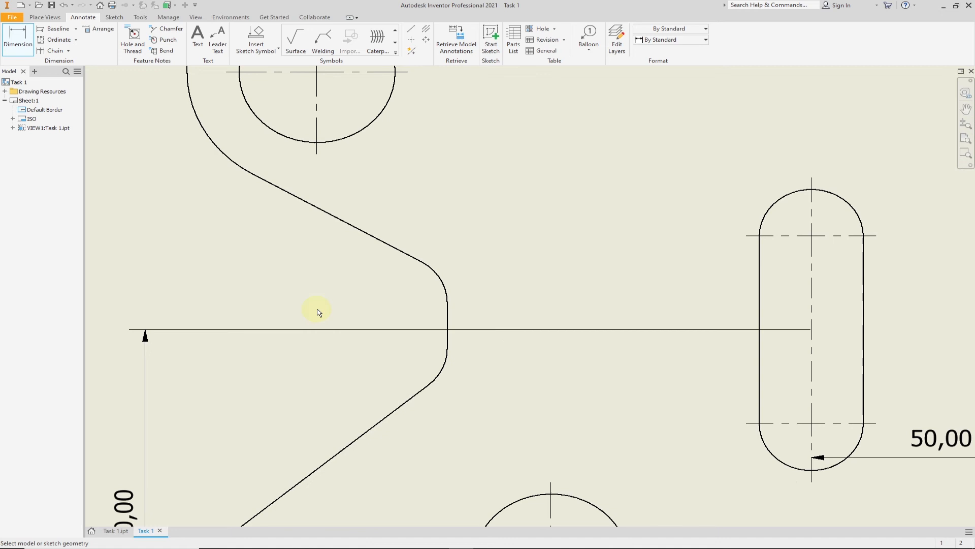
pyautogui.click(431, 277)
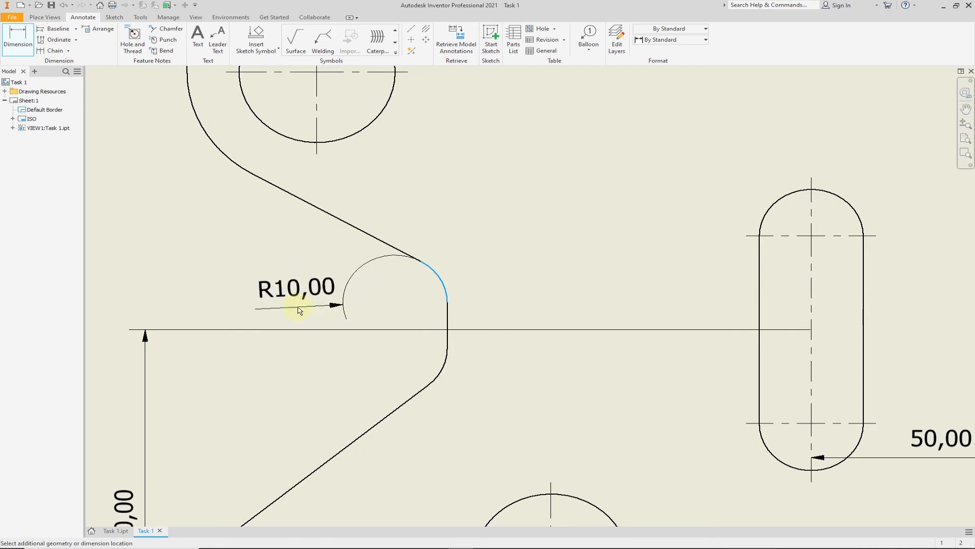
pyautogui.click(285, 307)
pyautogui.scroll(-5, 369, 338)
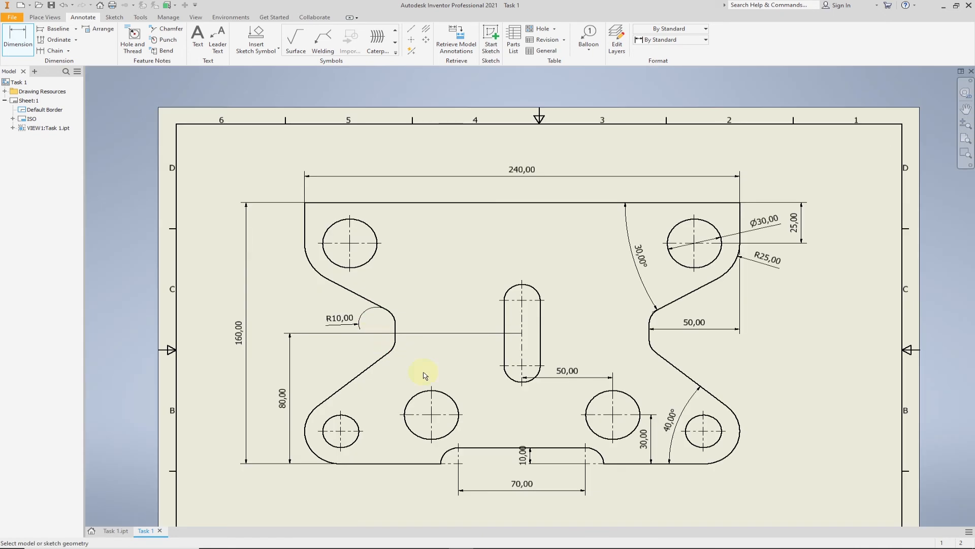
pyautogui.press('Escape')
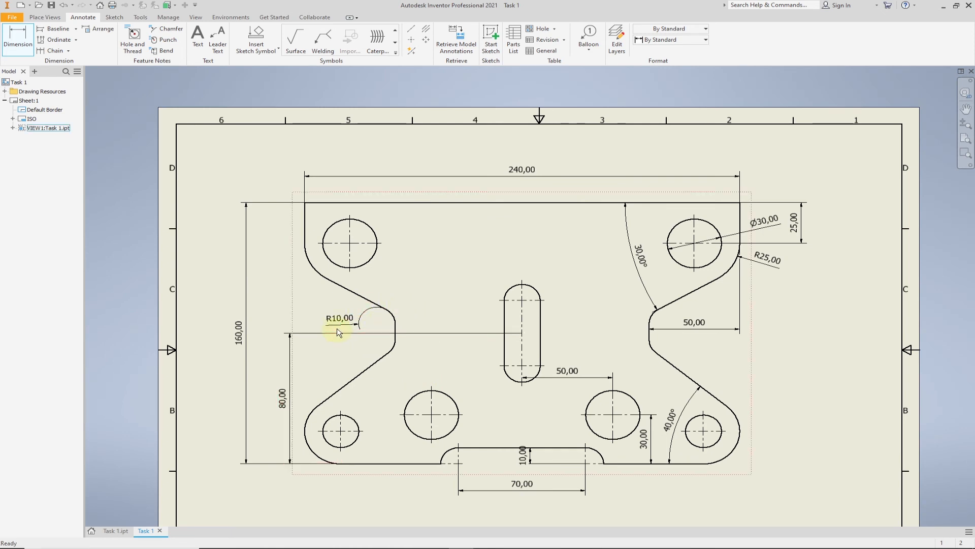
pyautogui.click(340, 325)
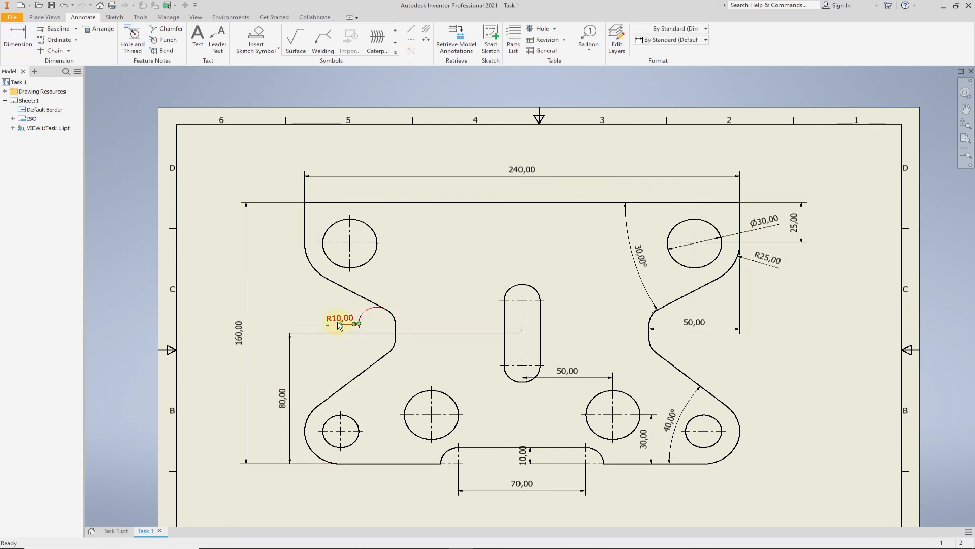
pyautogui.press('Delete')
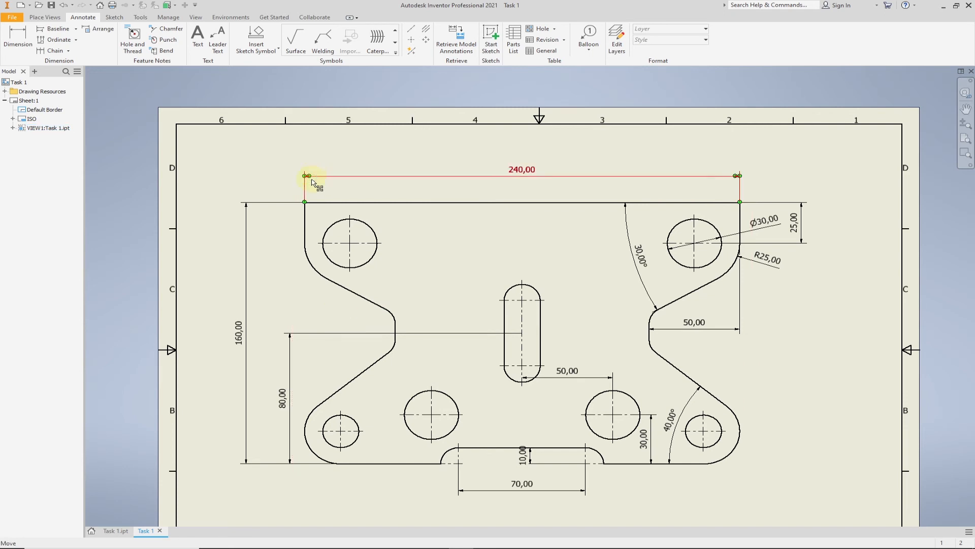
# Dimension the radius of the left notch's upper arc with the arrow pointing directly at the arc.
pyautogui.click(24, 31)
pyautogui.scroll(5, 390, 316)
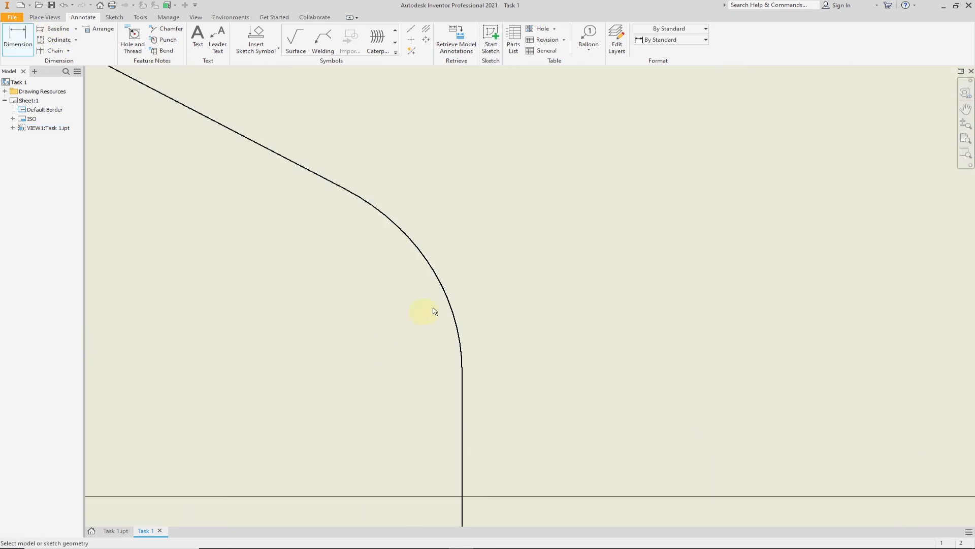
pyautogui.click(445, 294)
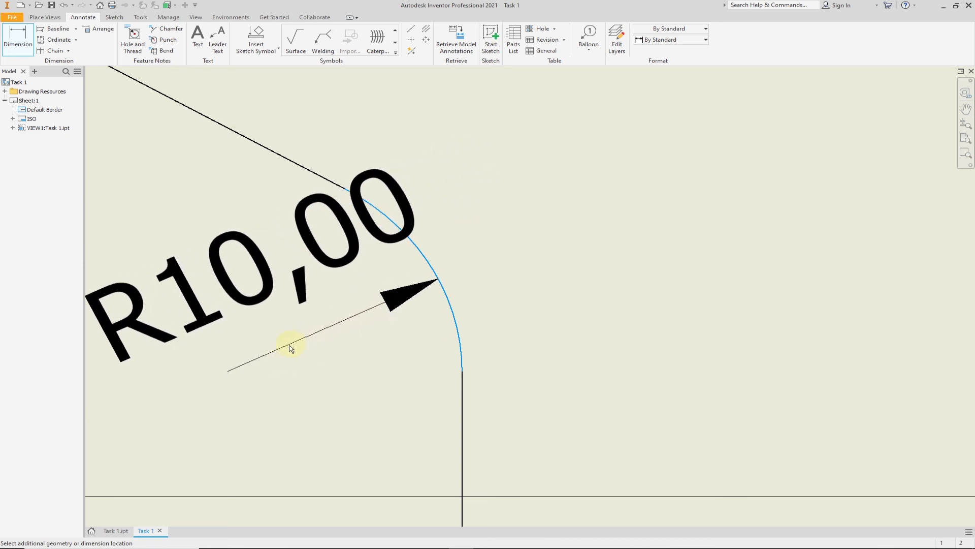
pyautogui.click(235, 374)
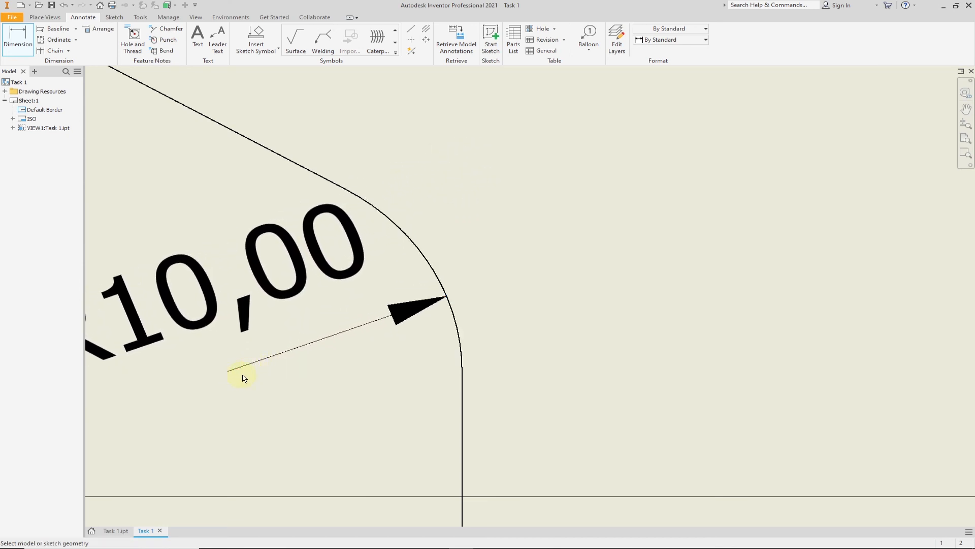
# Dimension the radius of the central slot's upper end and the vertical distance between the slot's two arc centers.
pyautogui.scroll(-5, 243, 376)
pyautogui.scroll(-5, 377, 371)
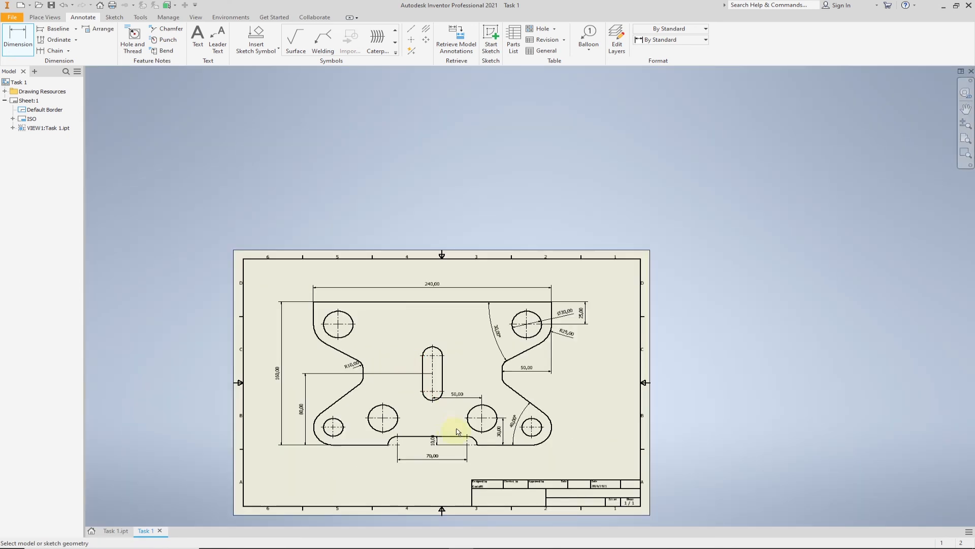
pyautogui.click(436, 348)
pyautogui.click(449, 343)
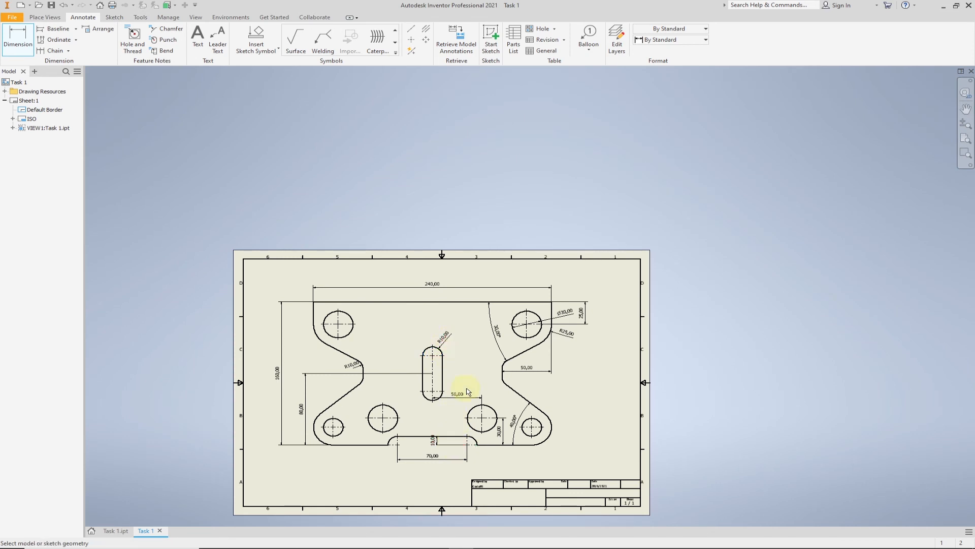
pyautogui.click(434, 356)
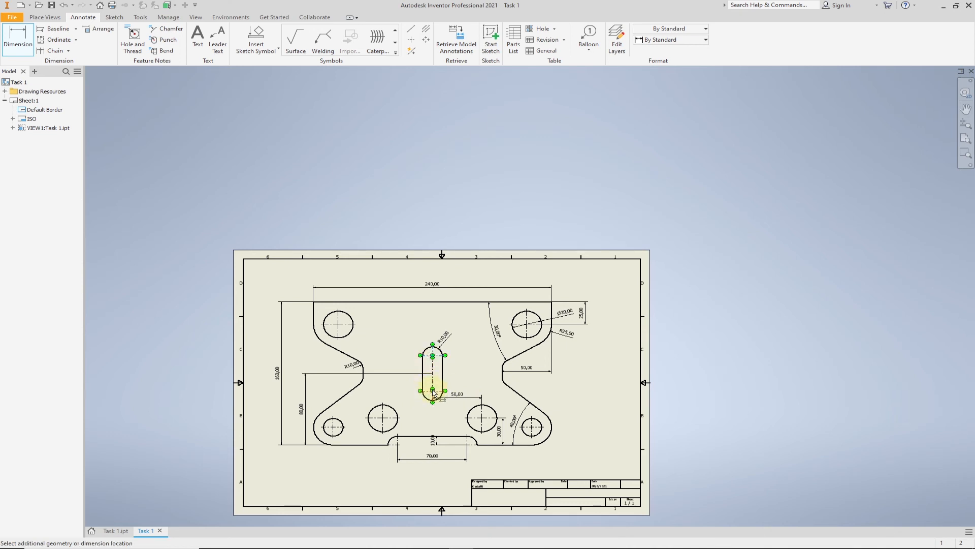
pyautogui.click(432, 391)
pyautogui.click(455, 378)
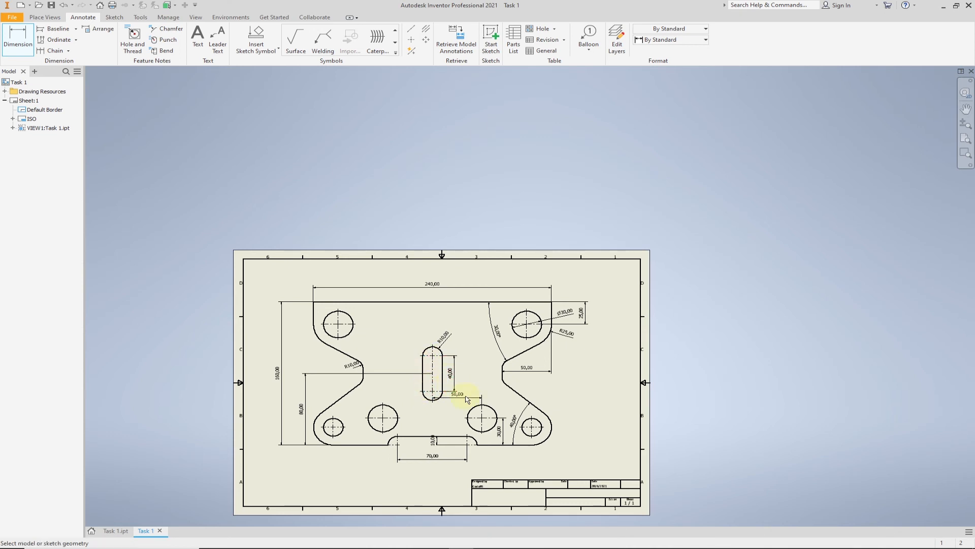
pyautogui.scroll(3, 445, 457)
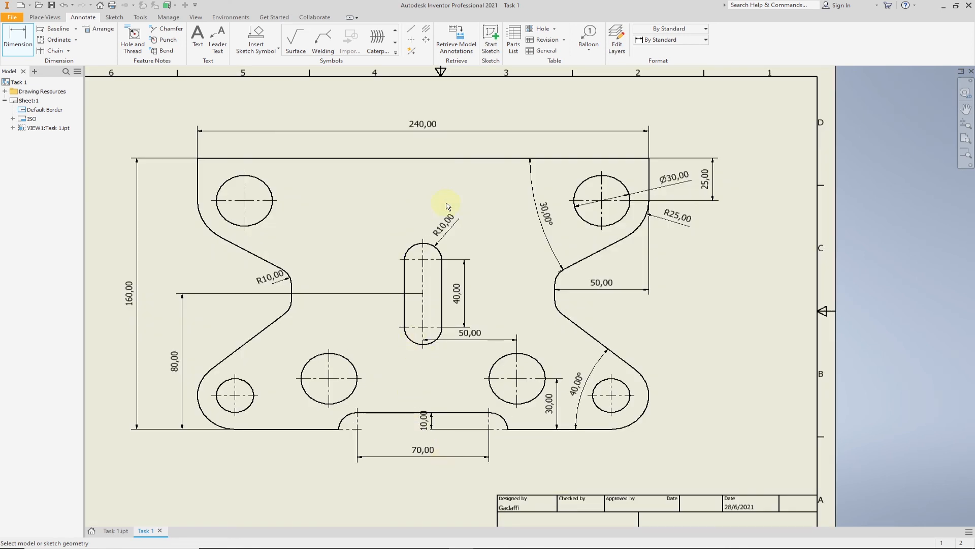
pyautogui.scroll(-4, 430, 339)
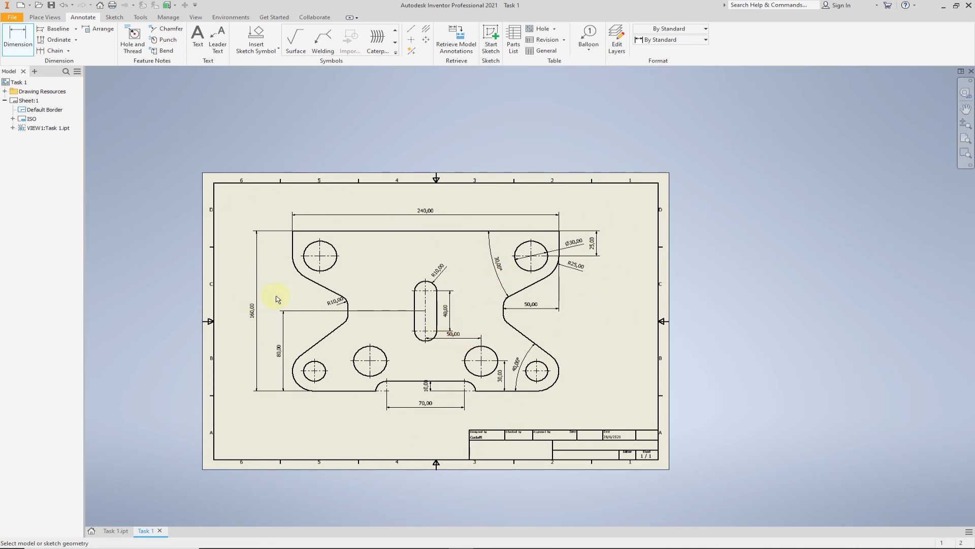
# Leave dimensioning and open the sheet's ISO title block definition for editing.
pyautogui.scroll(-3, 499, 466)
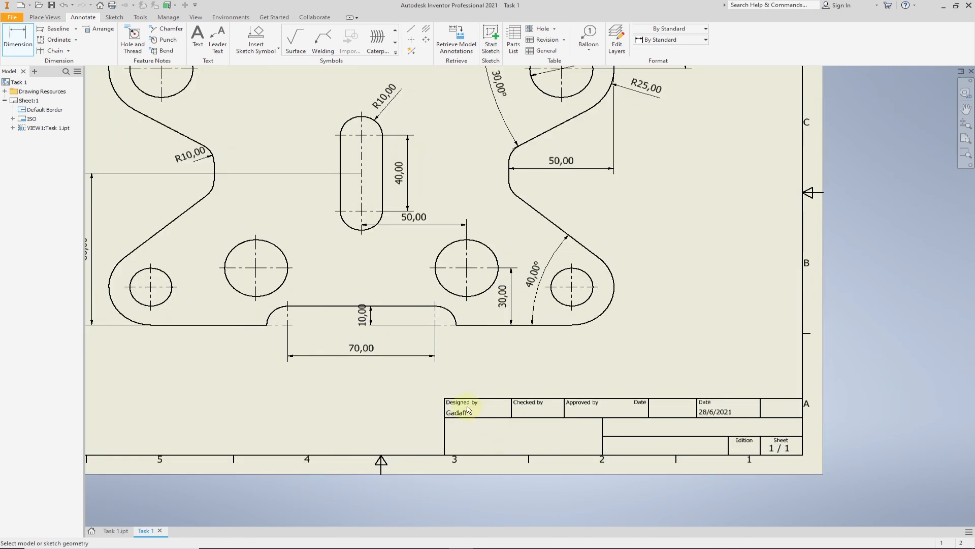
pyautogui.scroll(4, 614, 463)
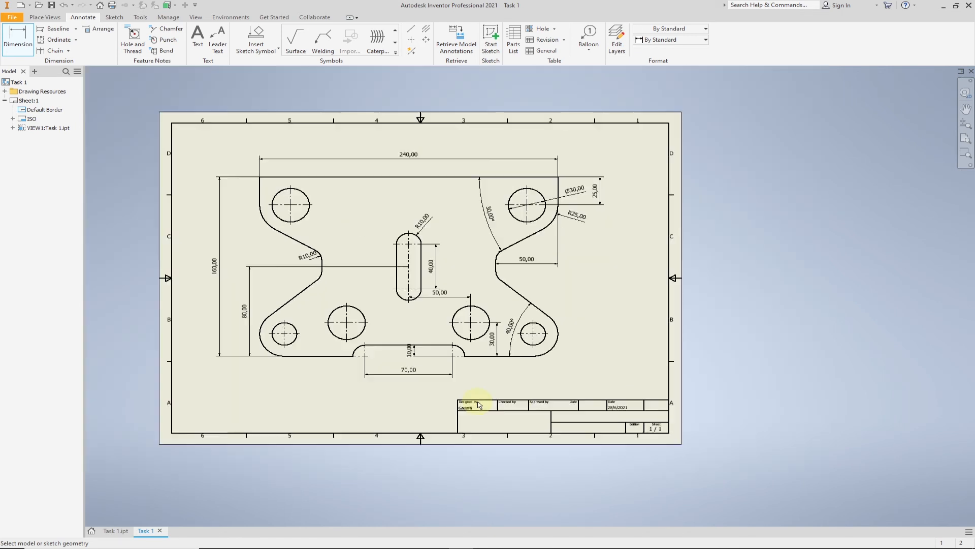
pyautogui.scroll(-2, 344, 315)
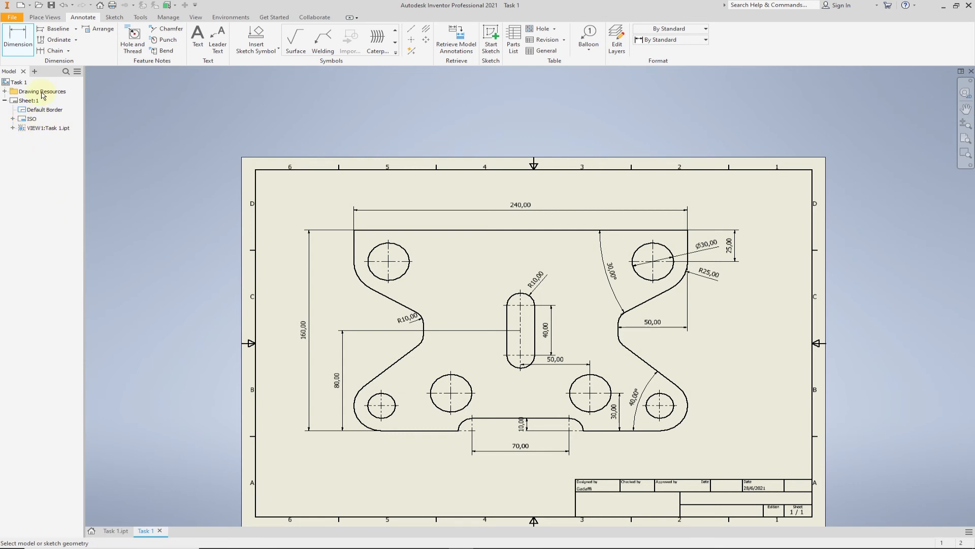
pyautogui.press('Escape')
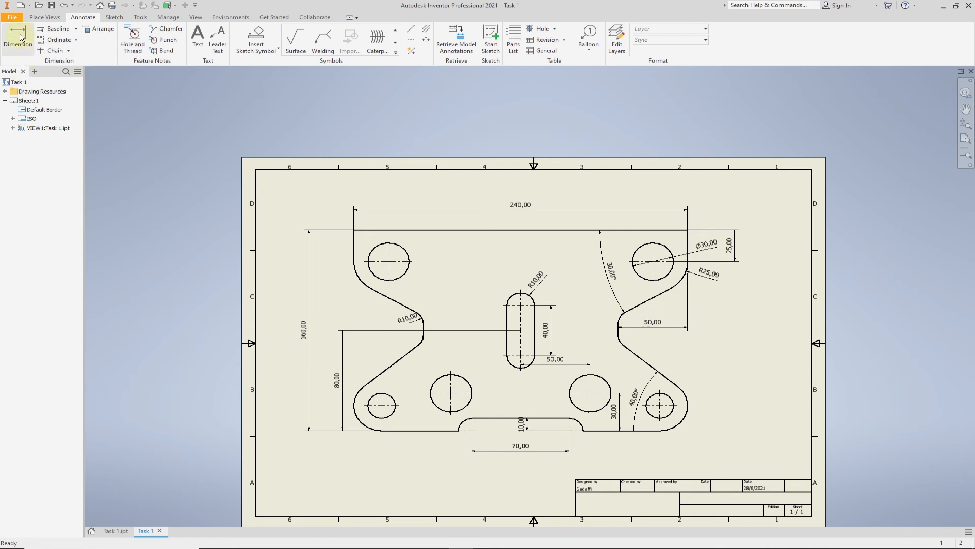
pyautogui.rightClick(29, 121)
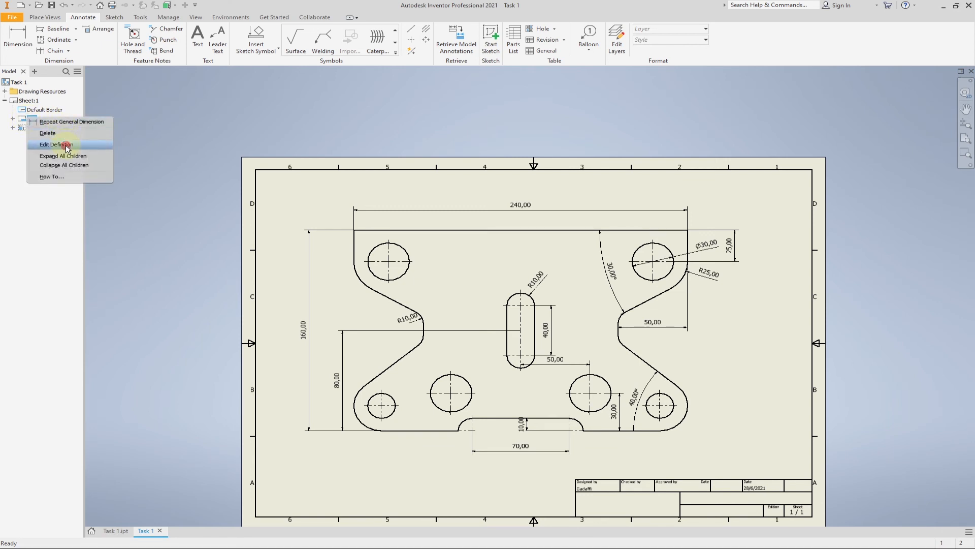
pyautogui.click(65, 145)
pyautogui.moveTo(634, 387); pyautogui.dragTo(435, 173, button='middle')
pyautogui.scroll(-5, 417, 280)
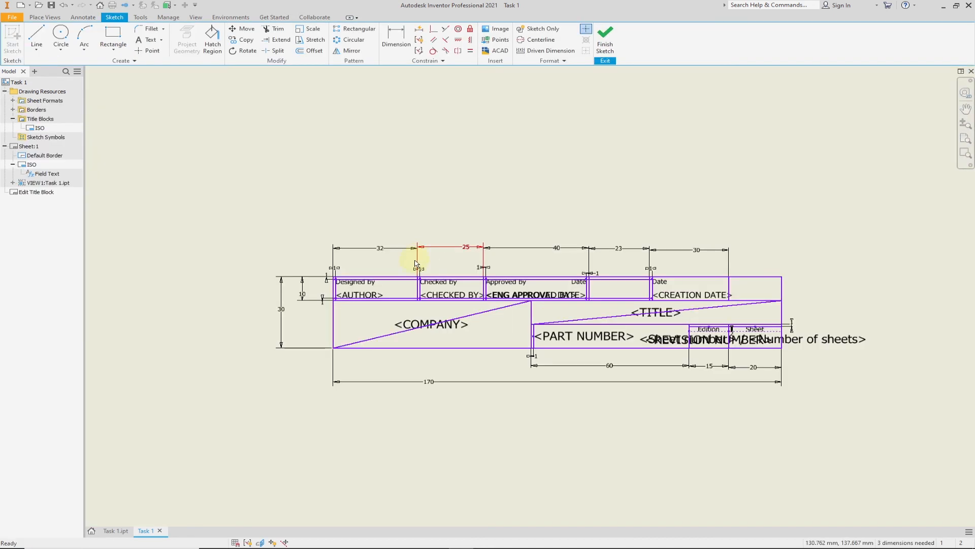
# Replace the AUTHOR field under "Designed by" in the title block with the designer's initials.
pyautogui.moveTo(523, 352); pyautogui.dragTo(464, 320, button='middle')
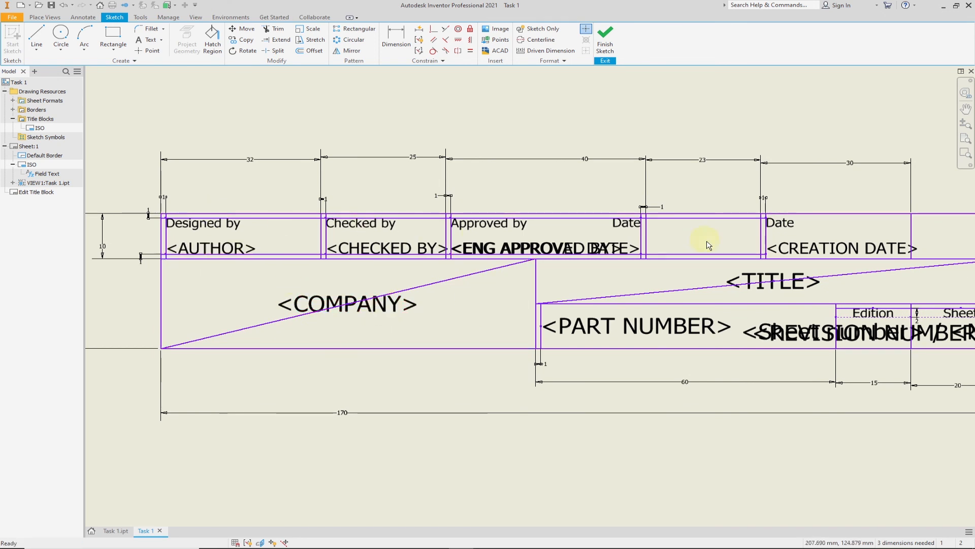
pyautogui.scroll(3, 531, 318)
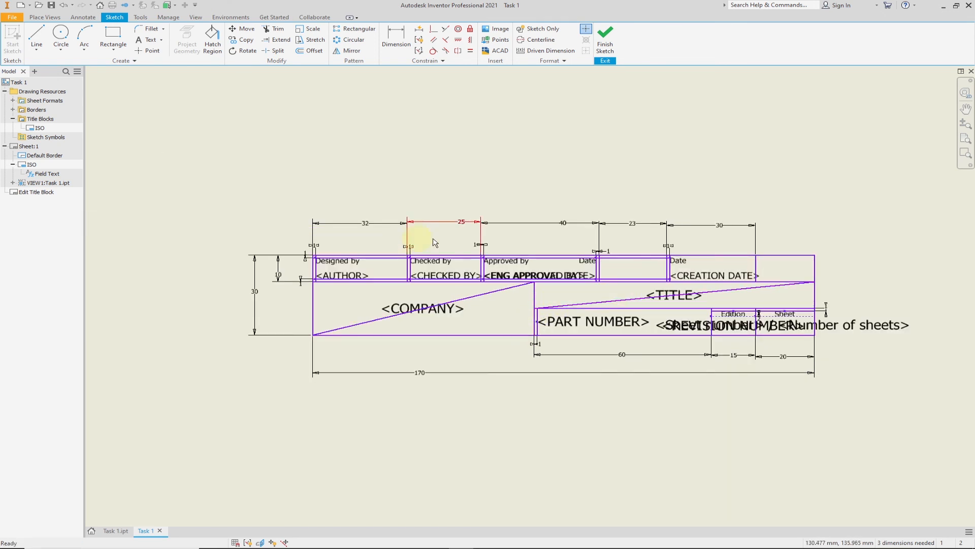
pyautogui.scroll(-3, 333, 244)
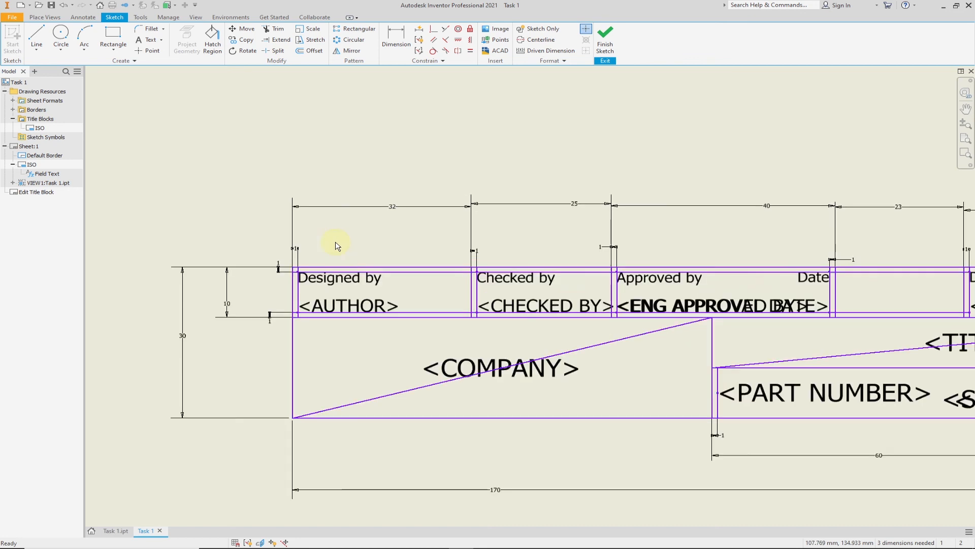
pyautogui.moveTo(418, 294)
pyautogui.mouseDown(button='middle')
pyautogui.moveTo(397, 279)
pyautogui.moveTo(385, 248)
pyautogui.mouseUp(button='middle')
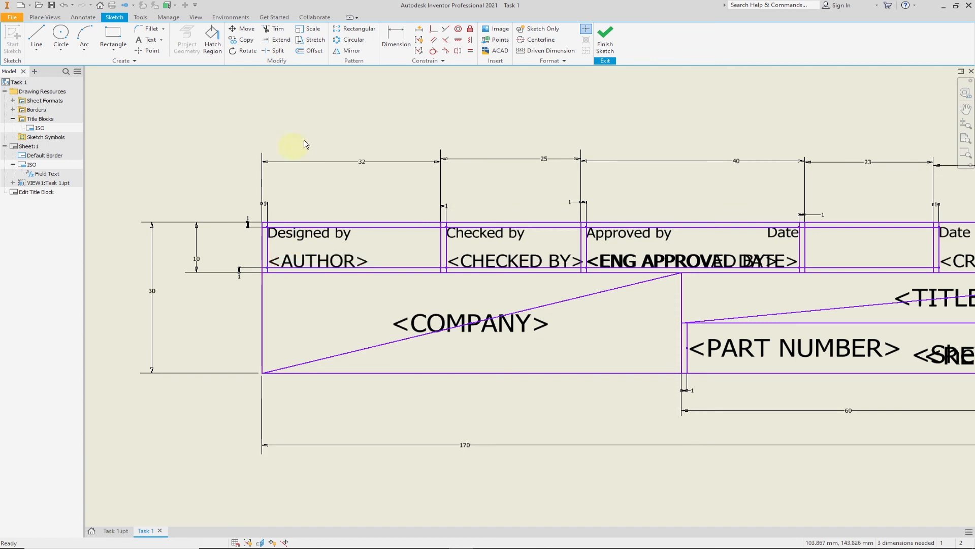
pyautogui.doubleClick(334, 264)
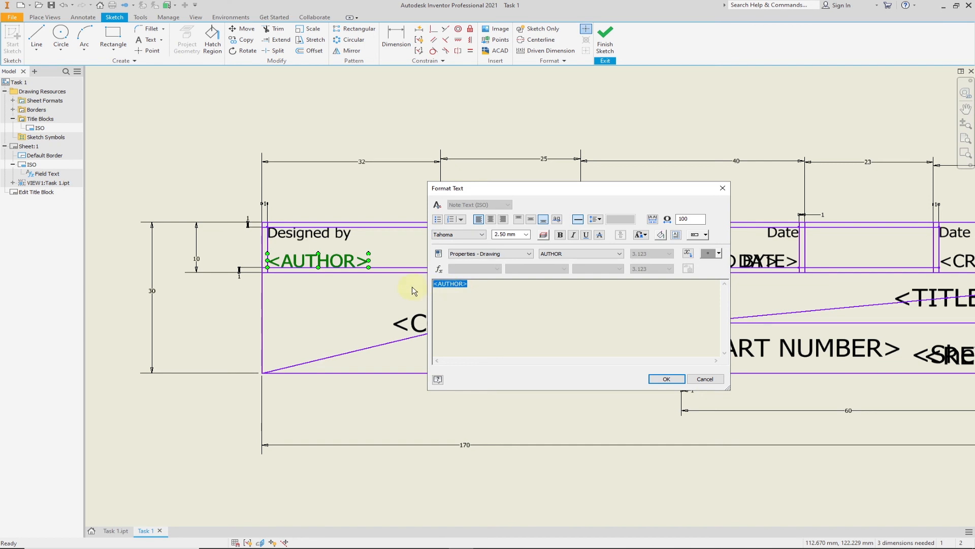
pyautogui.write('MGO')
pyautogui.click(670, 378)
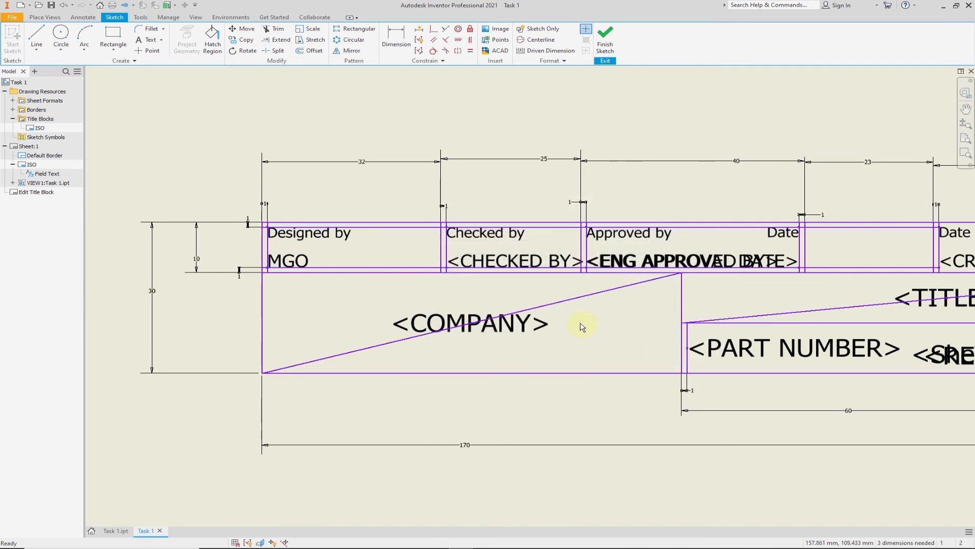
# Replace the title block's COMPANY field with the text "POLITEKNIK SULTAN MIZAN ZAINAL ABIDIN".
pyautogui.moveTo(659, 325); pyautogui.dragTo(628, 302, button='middle')
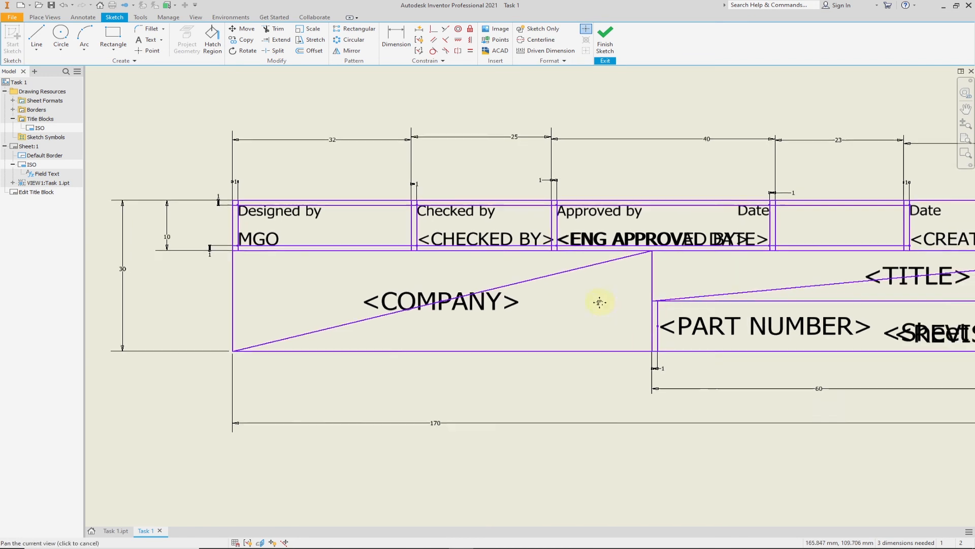
pyautogui.doubleClick(474, 303)
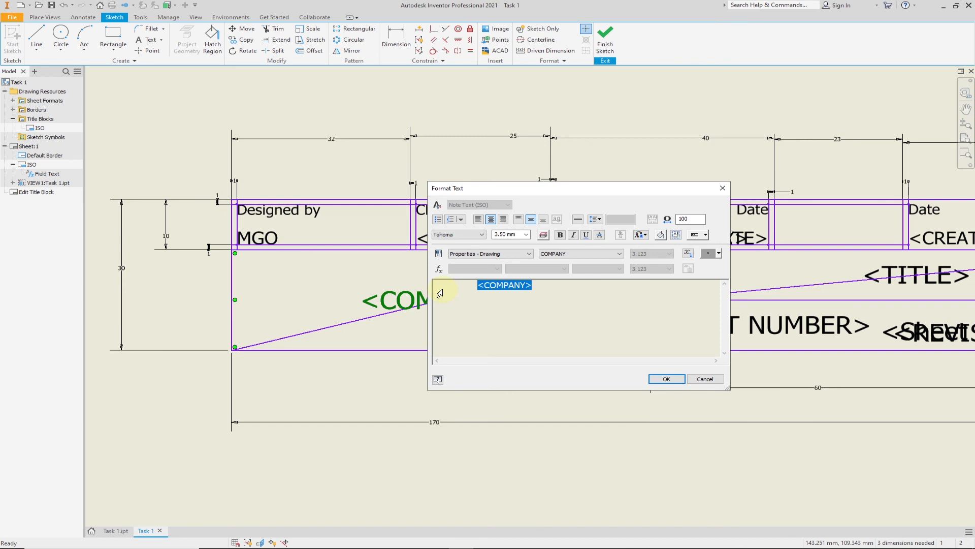
pyautogui.write('POLITEKN')
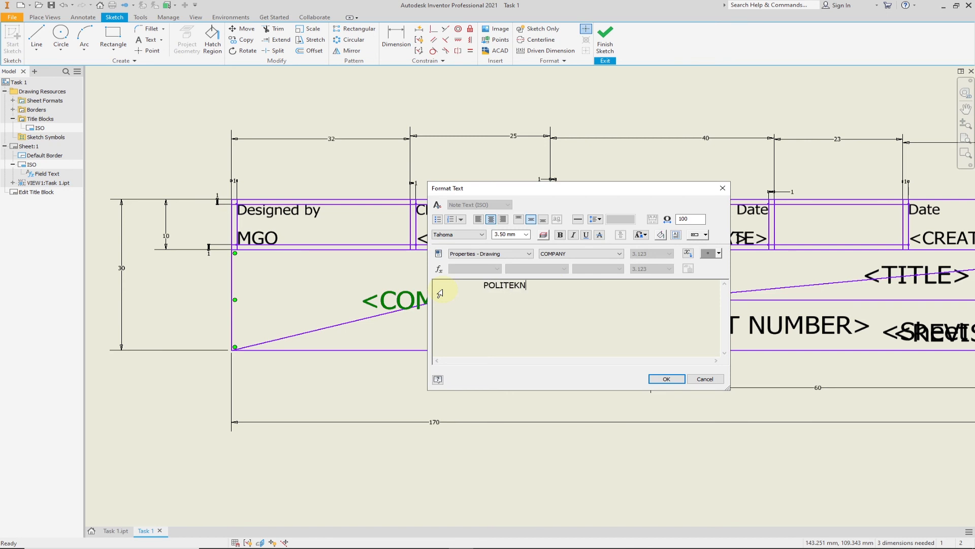
pyautogui.write('IK SULTAN ')
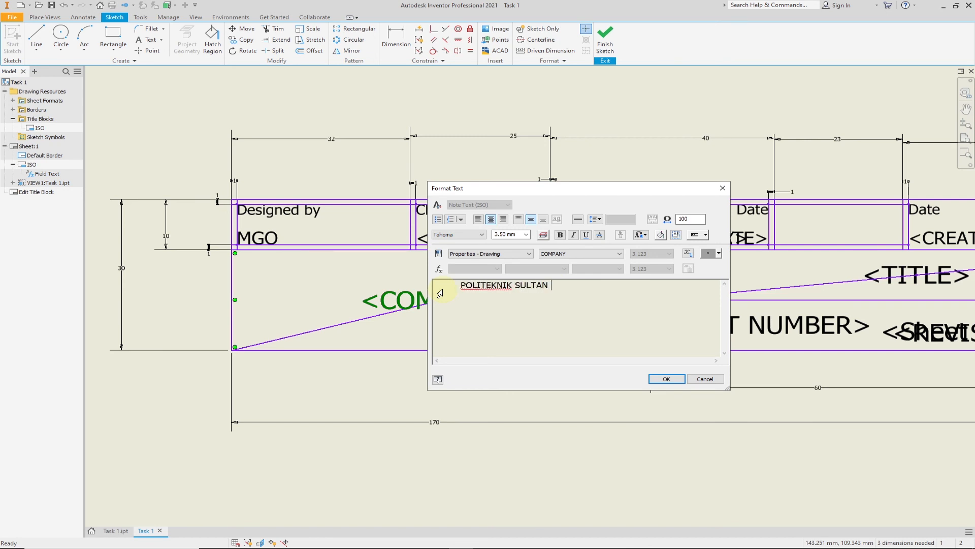
pyautogui.write('MIZAN ZAIN')
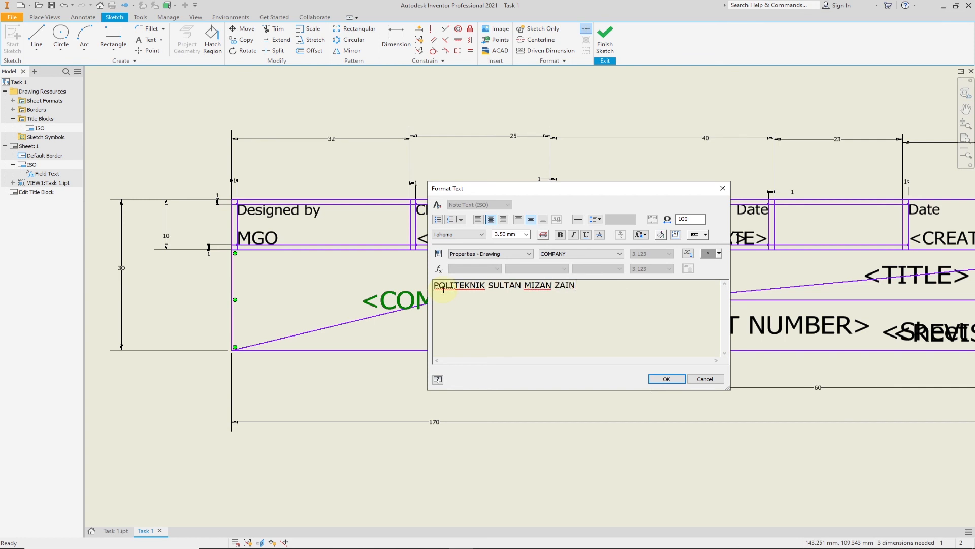
pyautogui.write('AL ABIDIN')
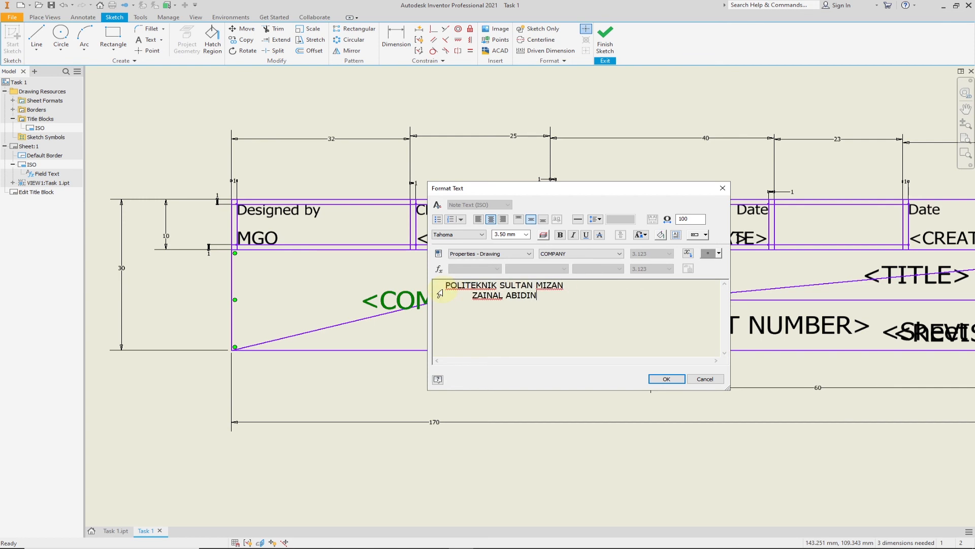
pyautogui.click(662, 379)
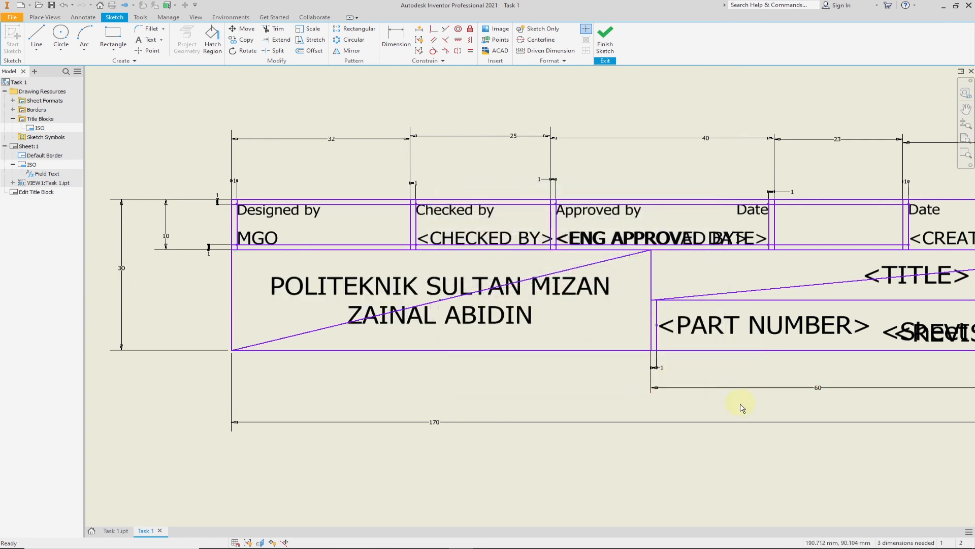
# Replace the title block's TITLE field with the text "TASK 1".
pyautogui.moveTo(747, 437)
pyautogui.mouseDown(button='middle')
pyautogui.moveTo(563, 412)
pyautogui.moveTo(512, 384)
pyautogui.mouseUp(button='middle')
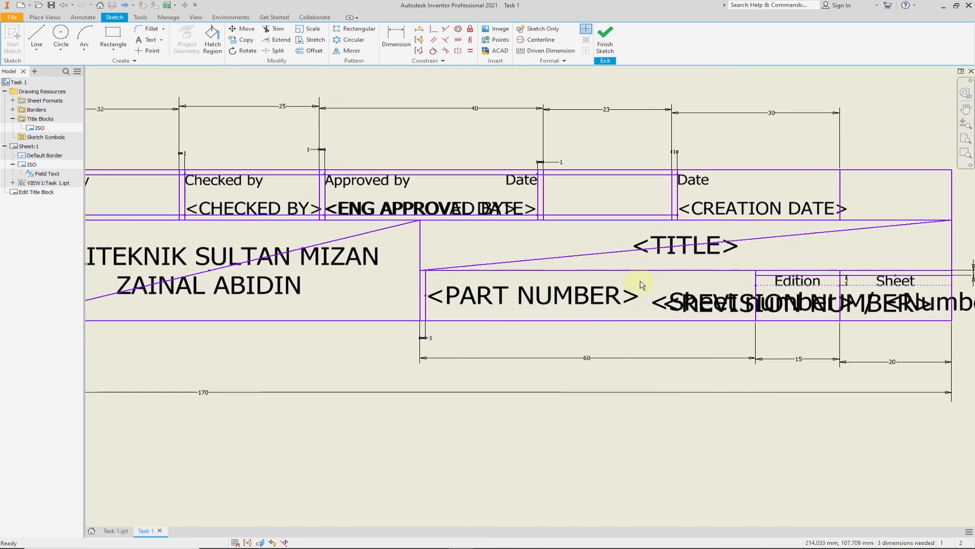
pyautogui.doubleClick(700, 247)
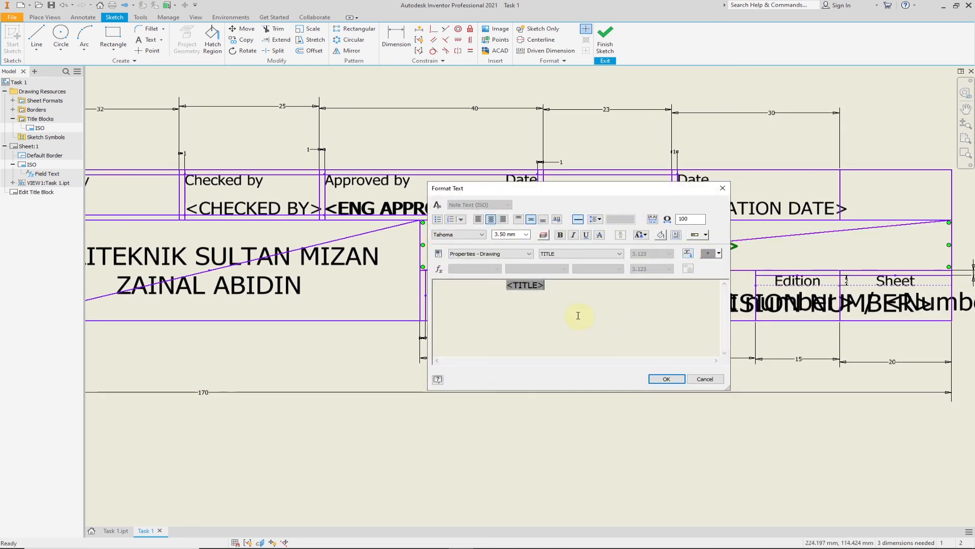
pyautogui.moveTo(547, 286); pyautogui.dragTo(495, 287)
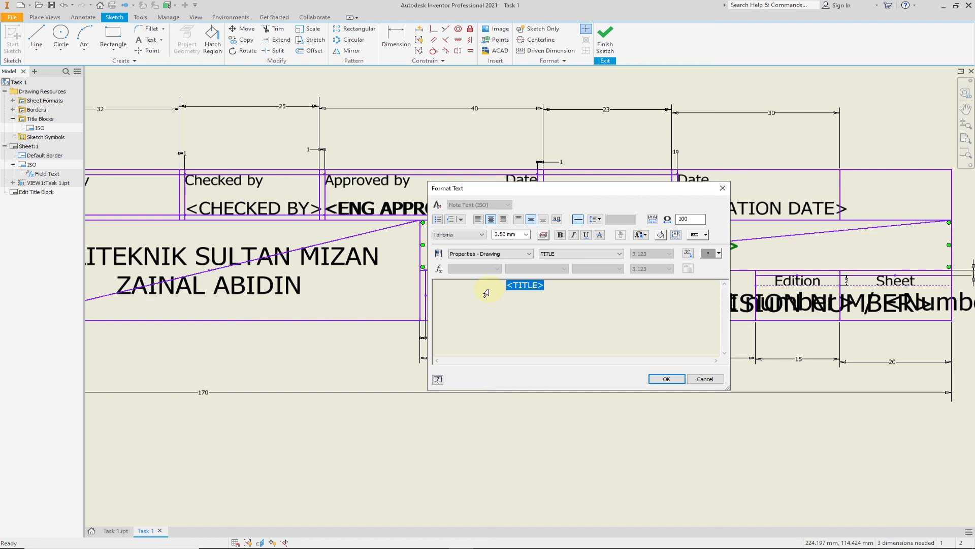
pyautogui.write('tasK 1')
pyautogui.click(667, 379)
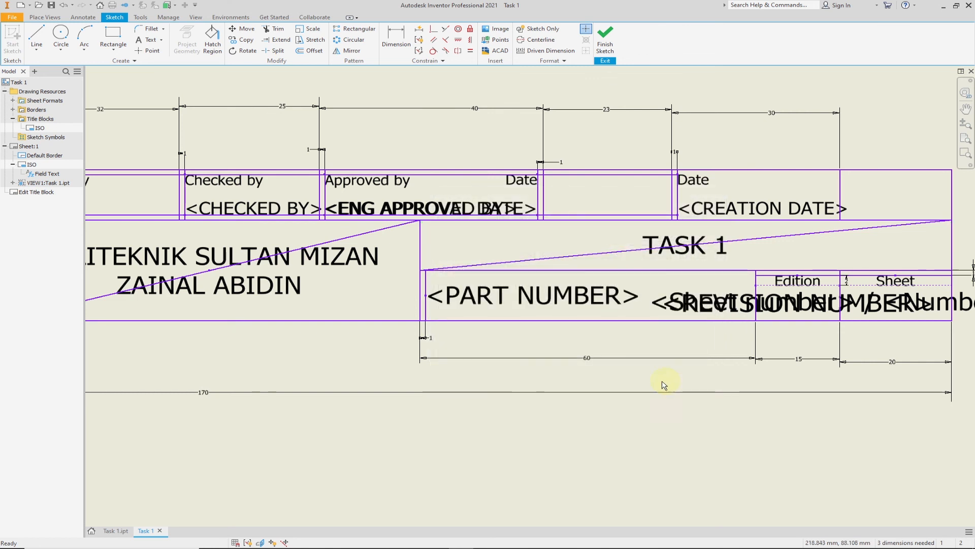
# Finish editing the title block sketch and save the edits to the ISO title block.
pyautogui.scroll(-5, 660, 383)
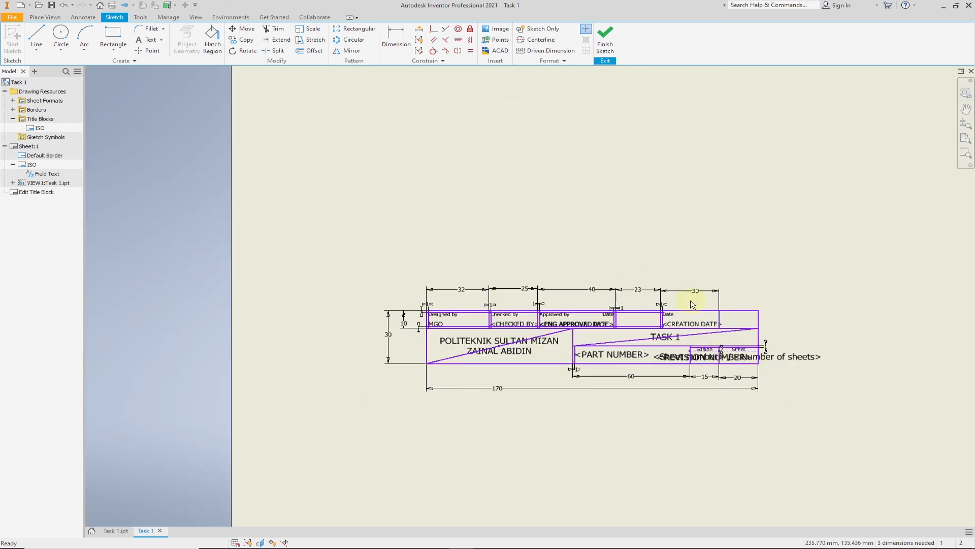
pyautogui.click(606, 40)
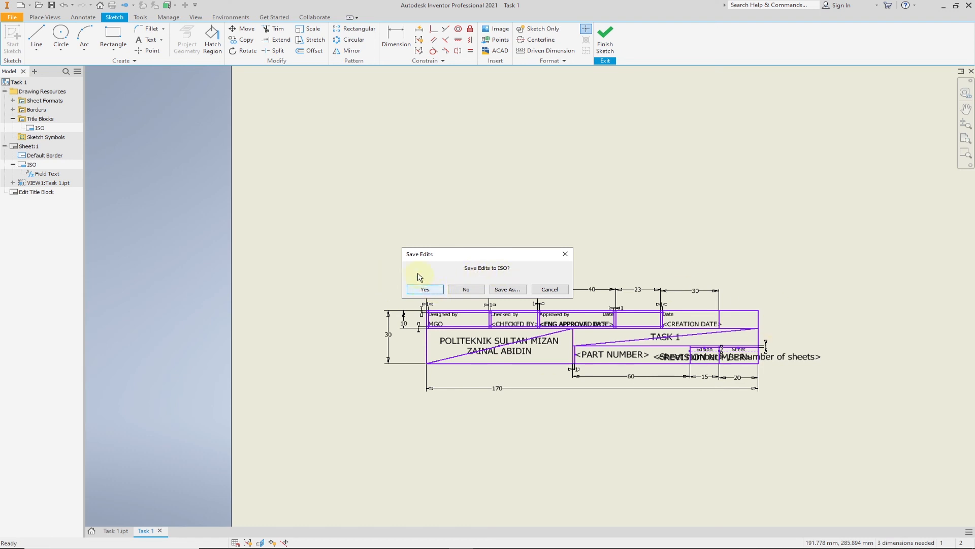
pyautogui.click(437, 290)
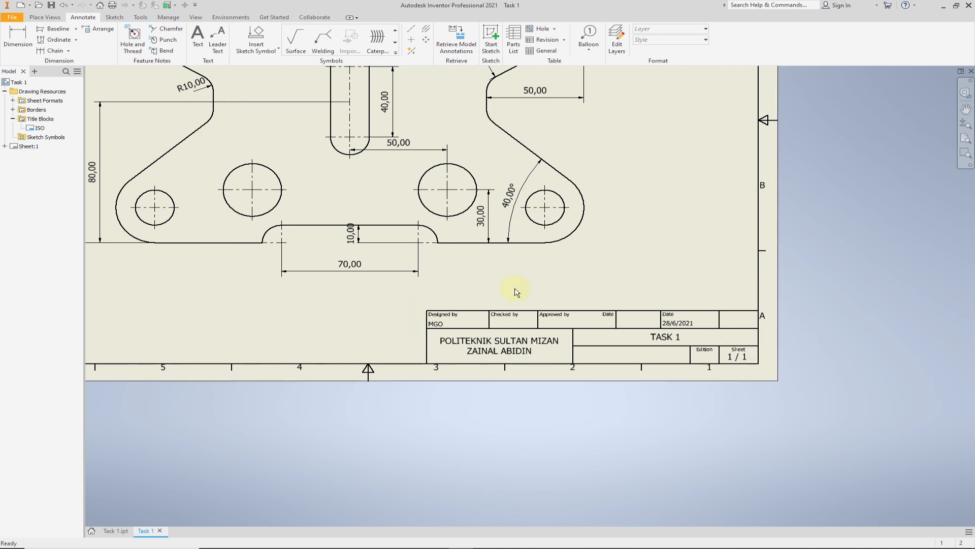
# Save the drawing as "Task 1" in the Task 1 folder, in the Inventor Drawing Files (*.idw) format.
pyautogui.scroll(-6, 615, 389)
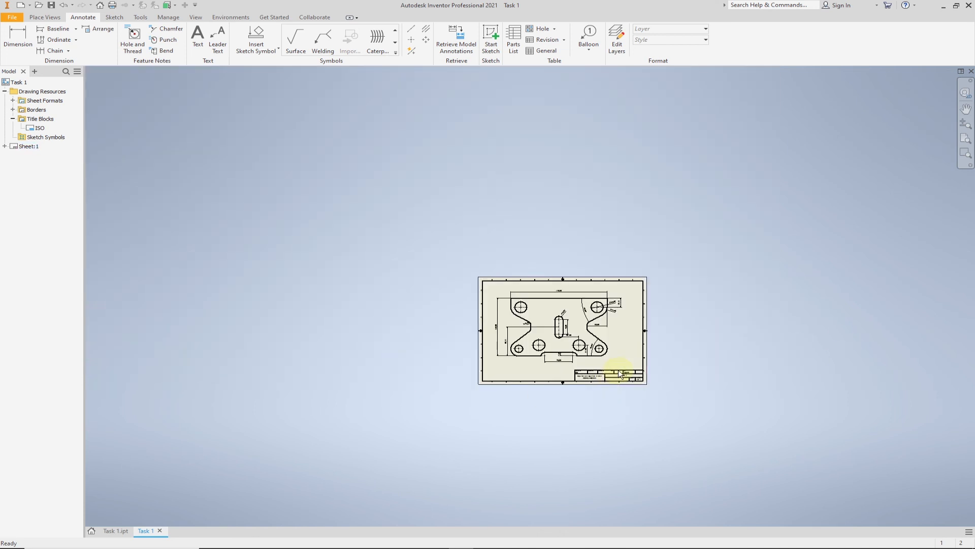
pyautogui.scroll(3, 620, 375)
pyautogui.scroll(2, 603, 336)
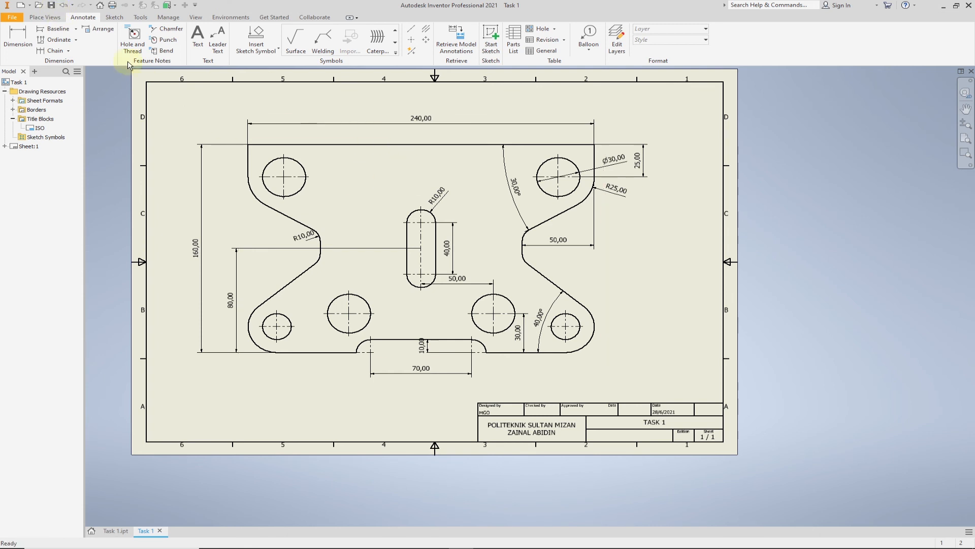
pyautogui.click(53, 6)
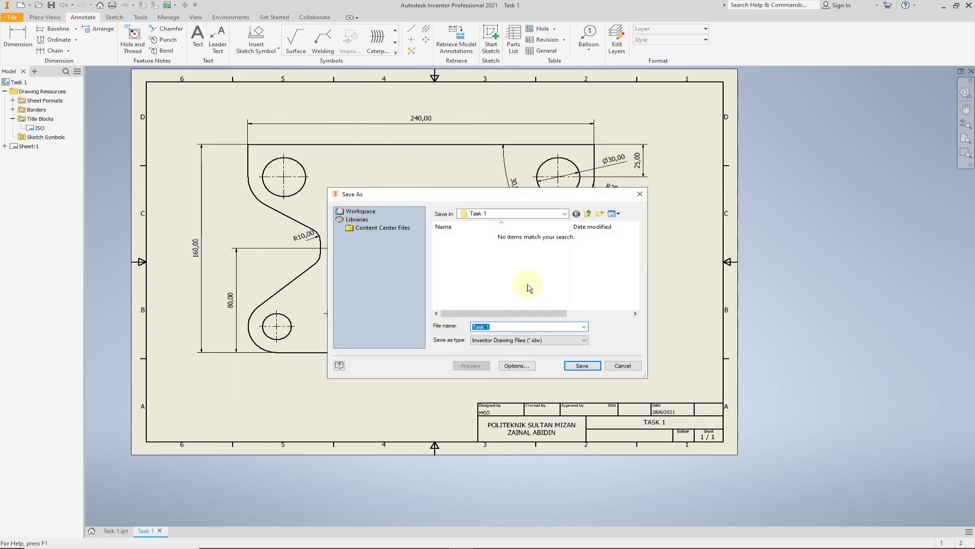
pyautogui.click(588, 214)
pyautogui.click(454, 247)
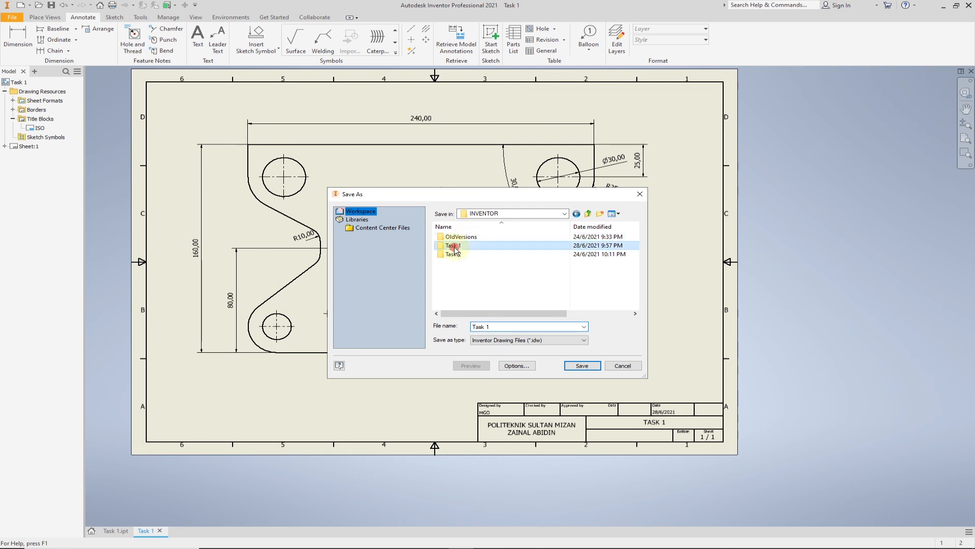
pyautogui.doubleClick(454, 247)
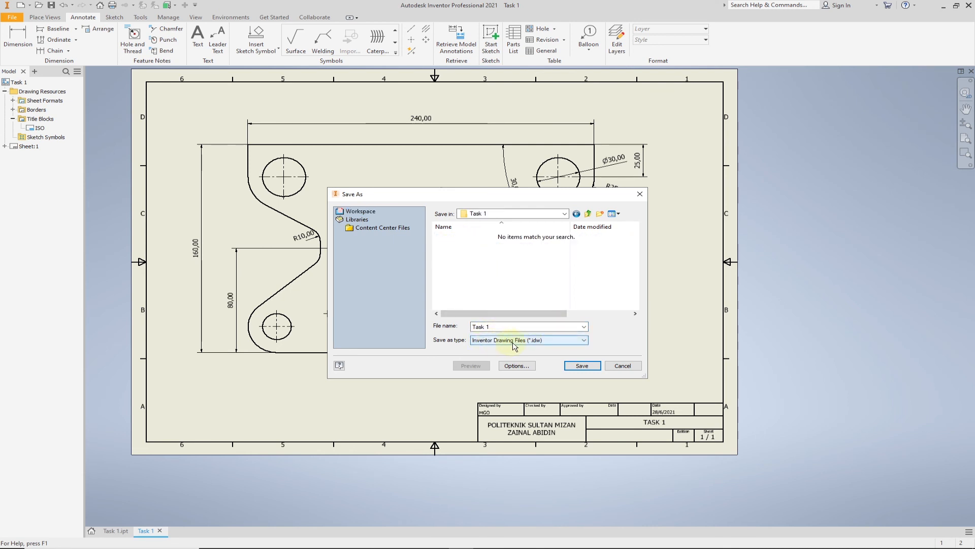
pyautogui.click(579, 368)
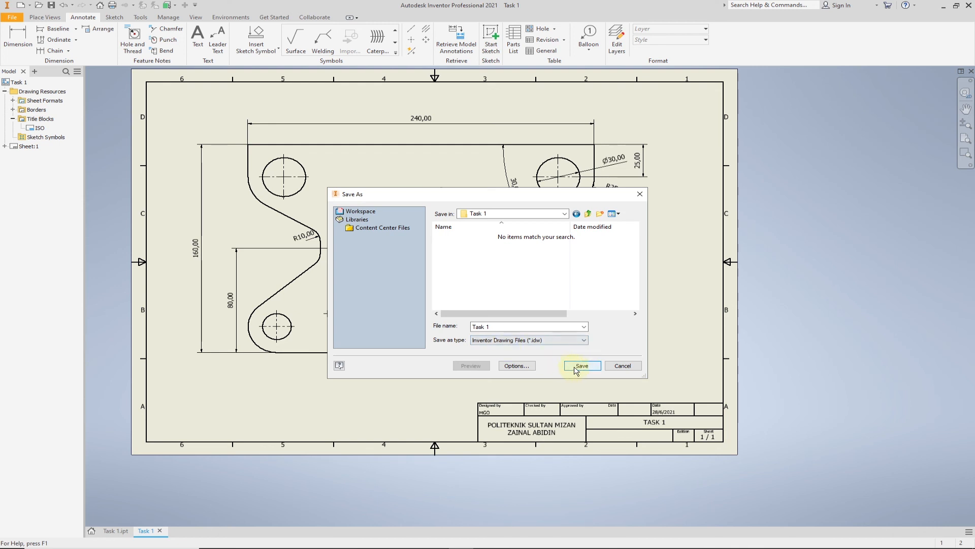
pyautogui.click(574, 365)
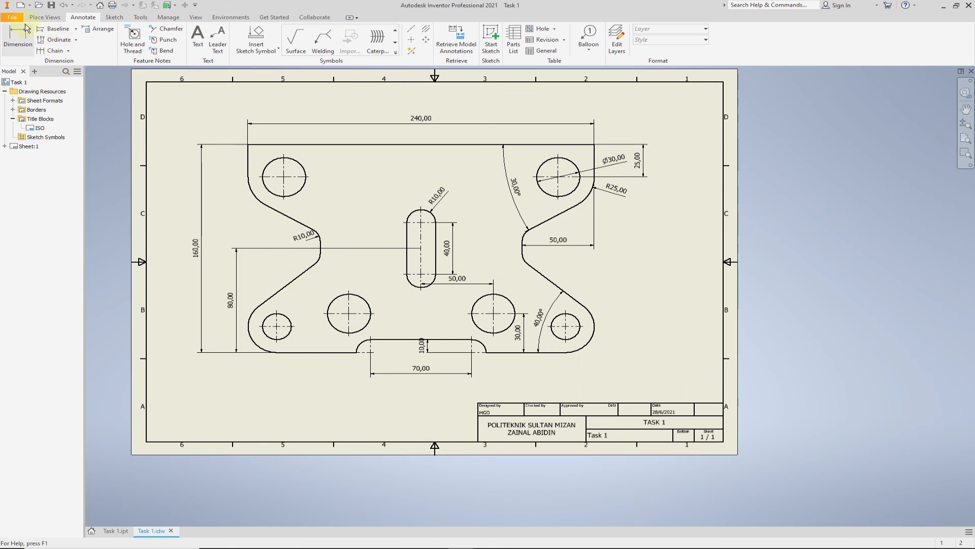
# Save a copy of the drawing as "Task 1.pdf" in the Task 1 folder, using the PDF Files (*.pdf) format.
pyautogui.click(12, 17)
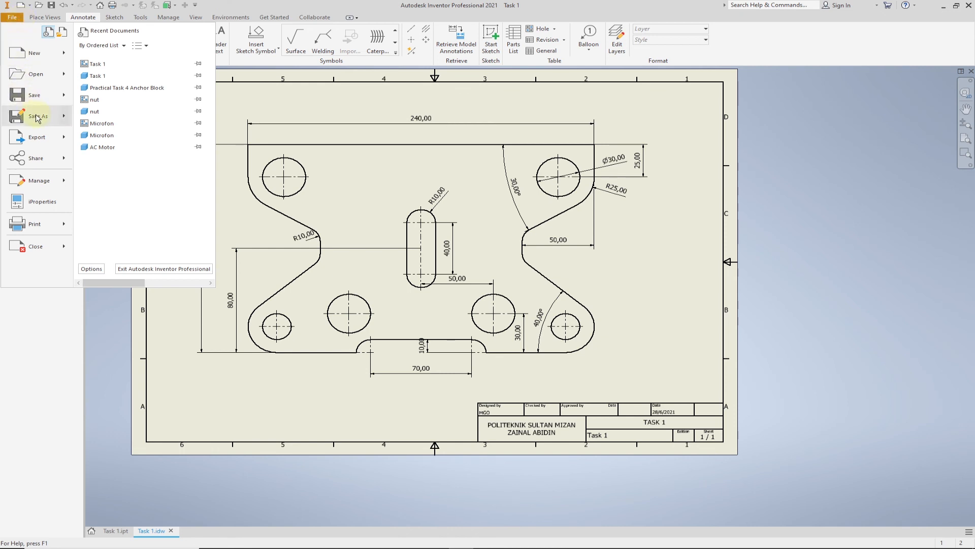
pyautogui.moveTo(36, 120)
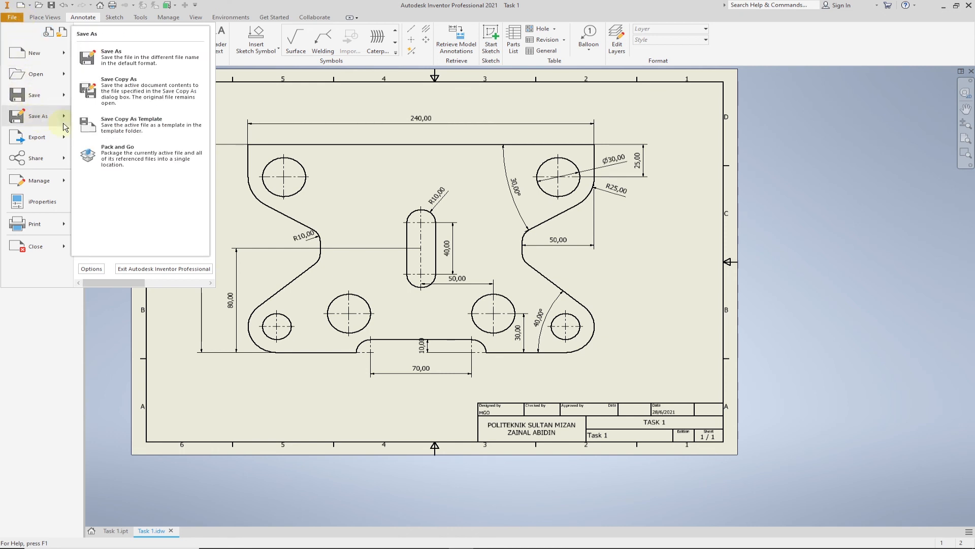
pyautogui.click(144, 89)
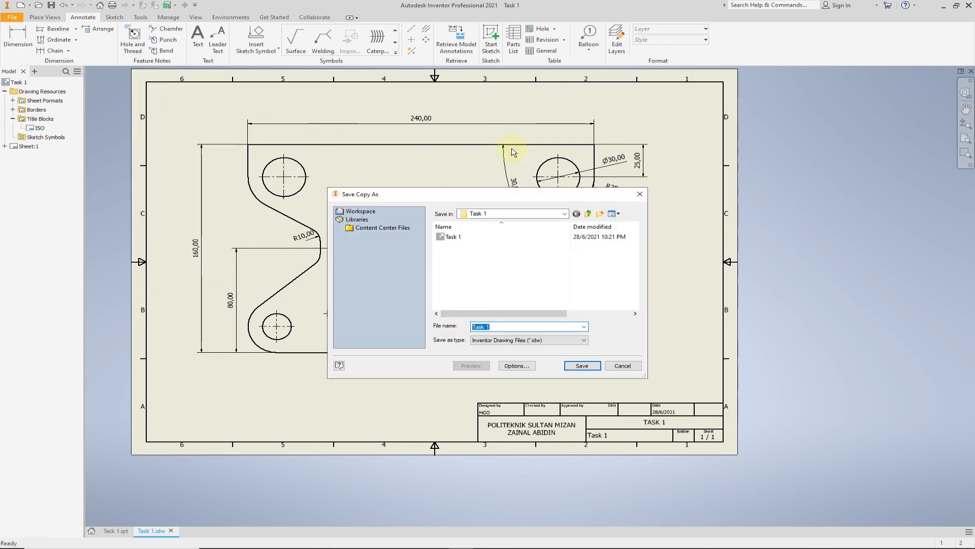
pyautogui.click(540, 341)
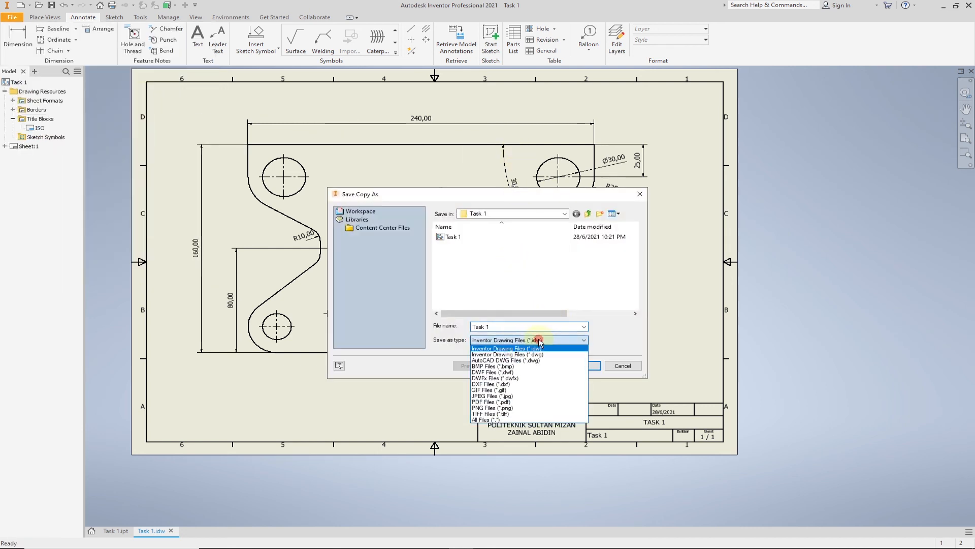
pyautogui.click(497, 403)
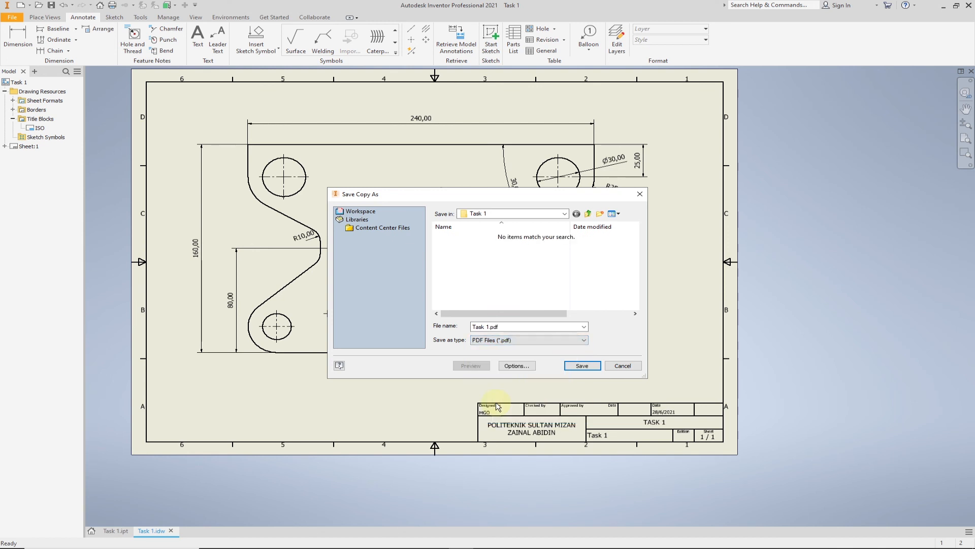
pyautogui.click(586, 368)
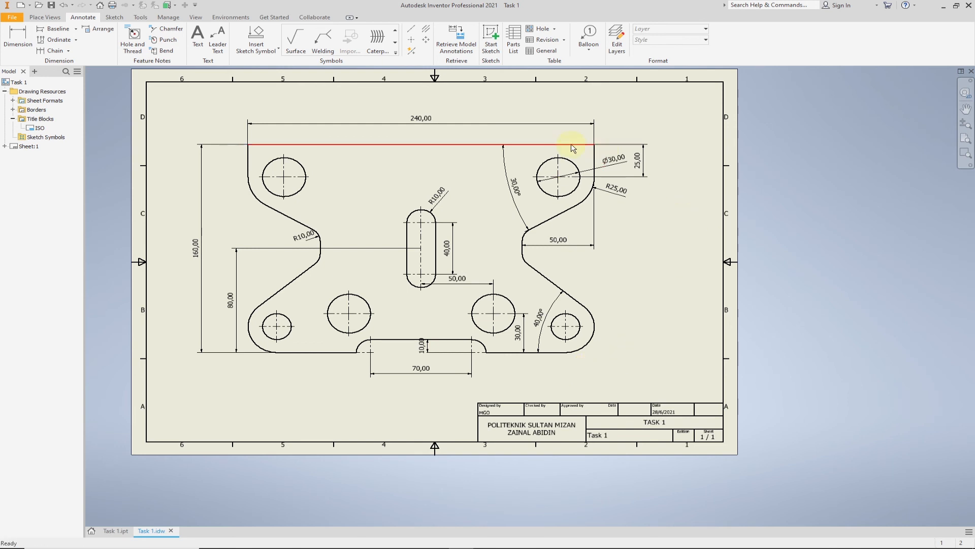
# Switch to File Explorer, open the Task 1 PDF from the Task 1 folder to check the exported drawing, and return to Inventor.
pyautogui.moveTo(335, 531)
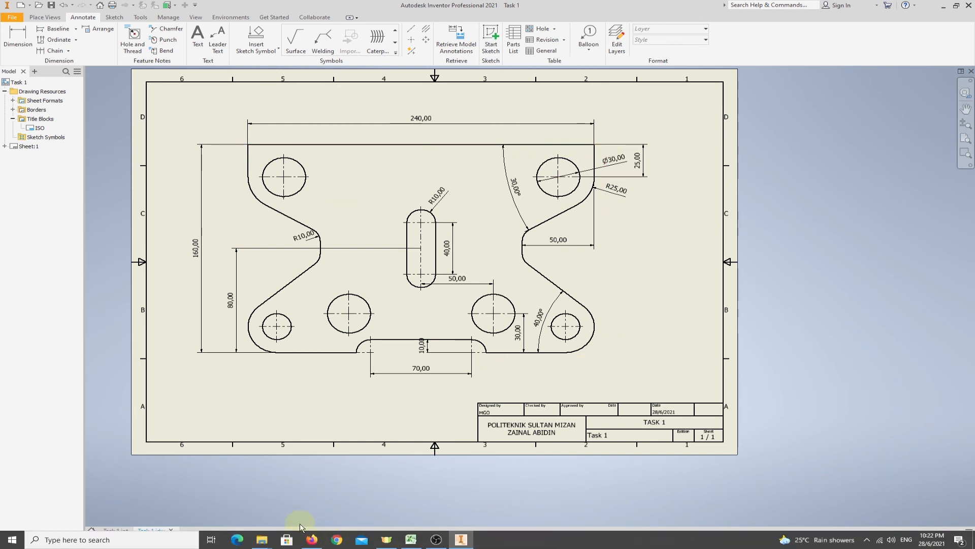
pyautogui.moveTo(261, 538)
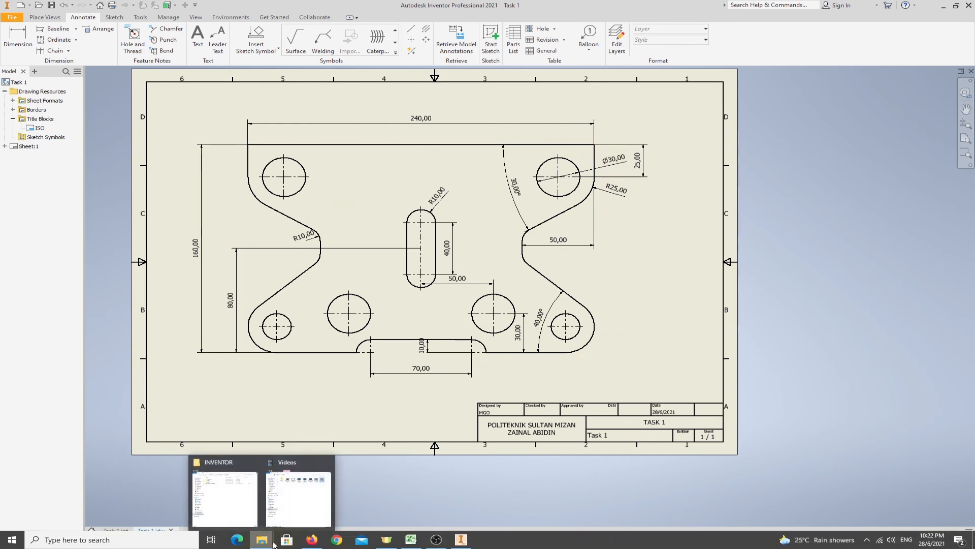
pyautogui.click(260, 512)
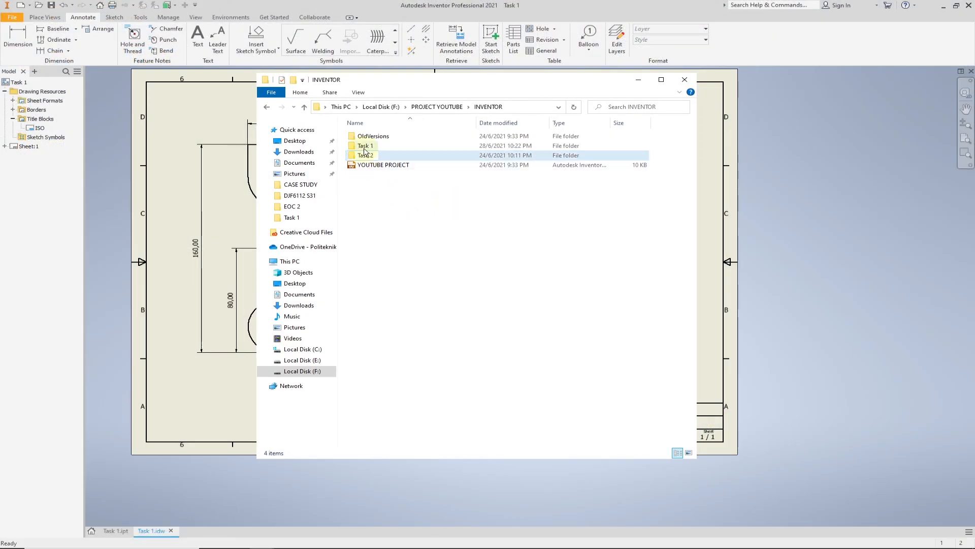
pyautogui.doubleClick(365, 146)
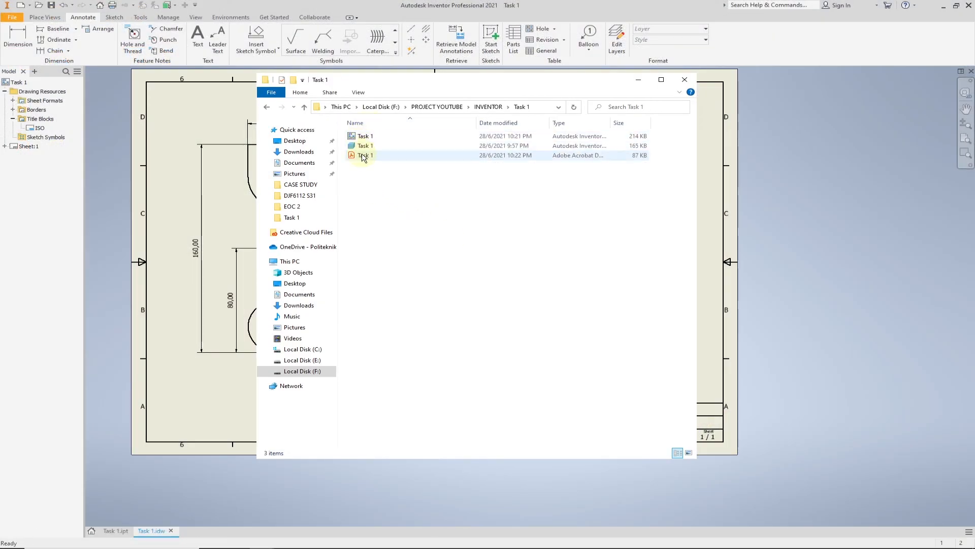
pyautogui.doubleClick(364, 156)
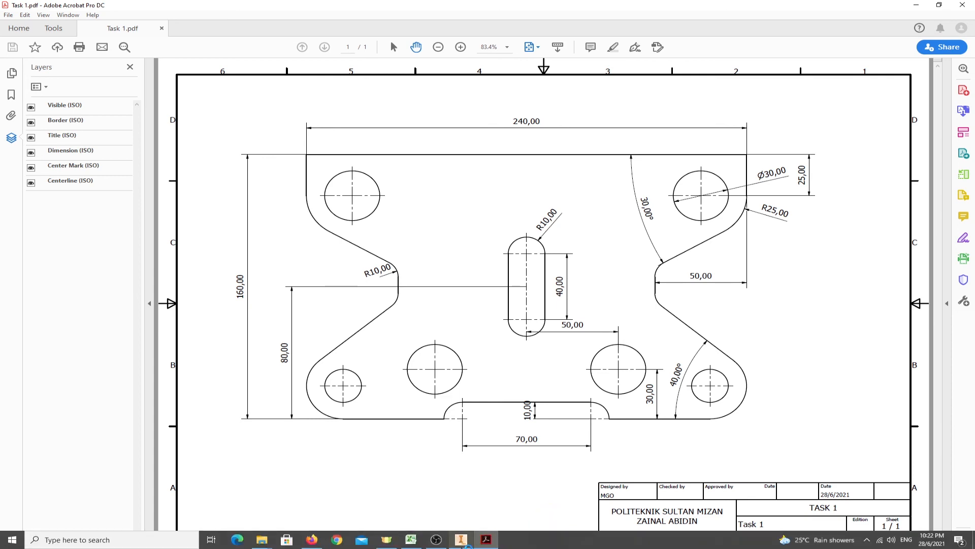
pyautogui.click(458, 541)
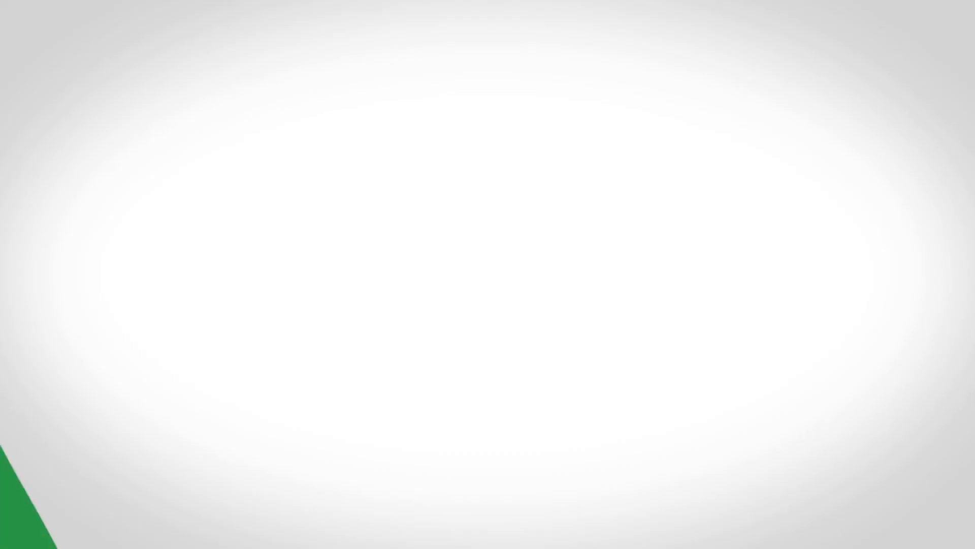